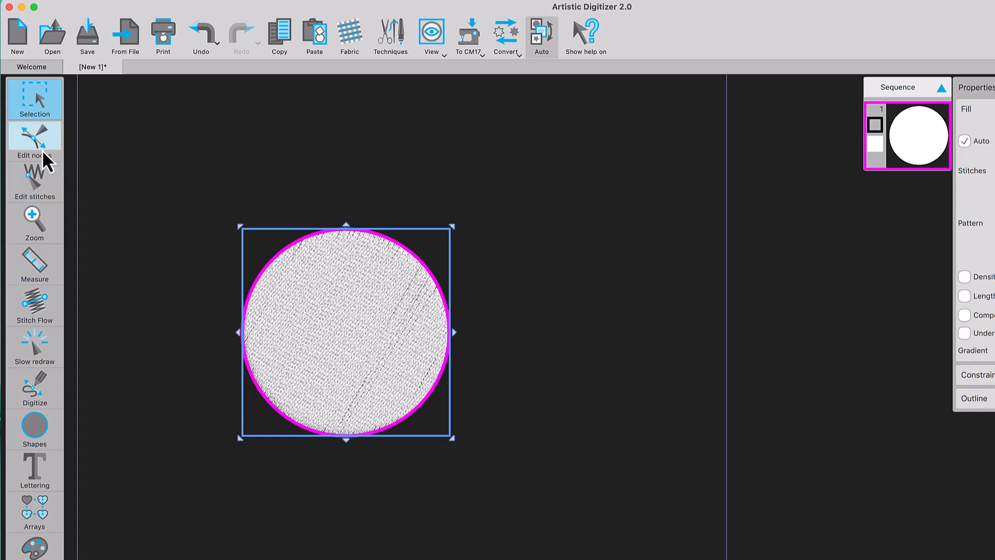
Convert the circle's rightmost node into a cusp node.
{"action": "left_click", "coordinate": [43, 154]}
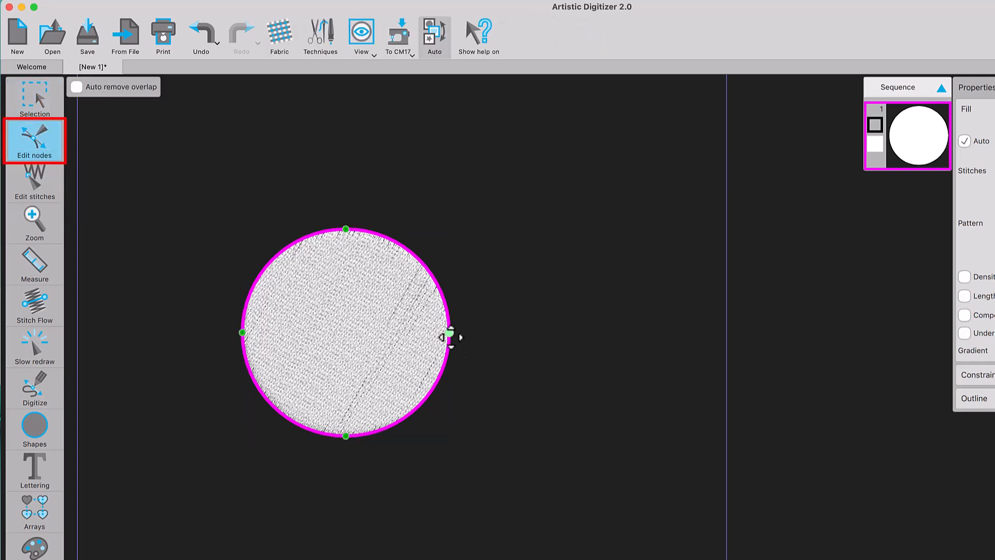
{"action": "right_click", "coordinate": [450, 337]}
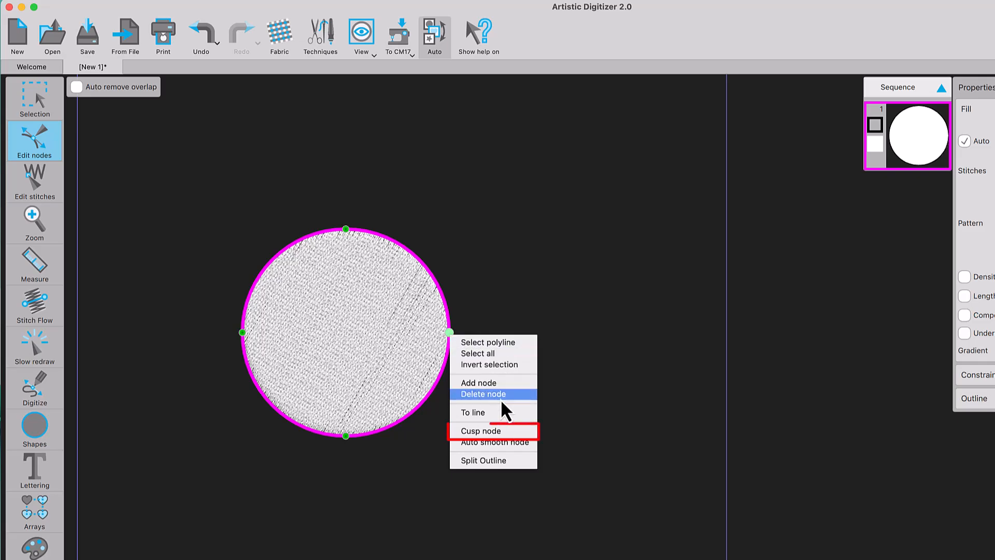
{"action": "left_click", "coordinate": [501, 432]}
Nudge the cusp node well to the right and angle both of its handles inward to form a pointed teardrop.
{"action": "key", "text": "Right"}
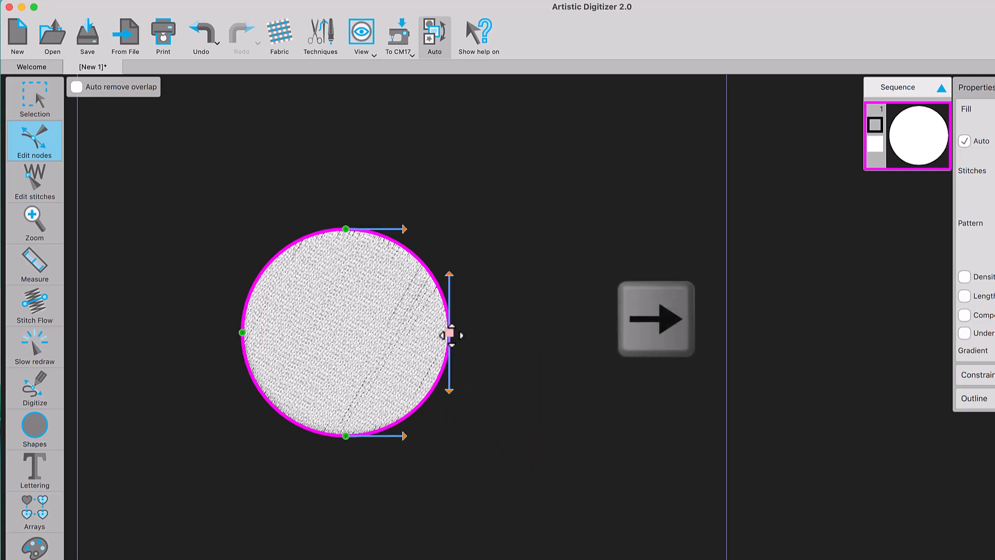
{"action": "key", "text": "Right"}
{"action": "key", "text": "Right"}
{"action": "key", "text": "Right"}
{"action": "key", "text": "Right"}
{"action": "key", "text": "Right"}
{"action": "key", "text": "Right"}
{"action": "key", "text": "Right"}
{"action": "key", "text": "Right"}
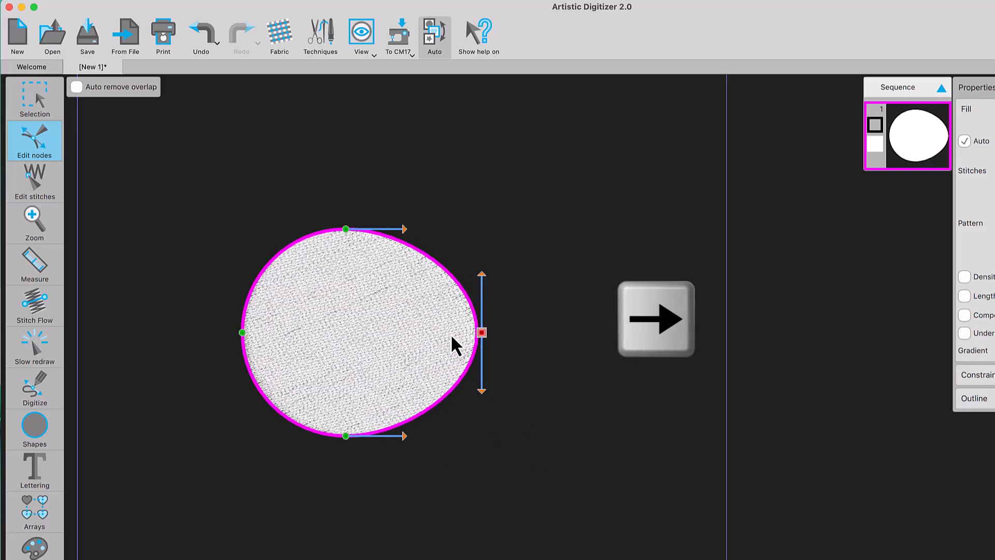
{"action": "key", "text": "Right"}
{"action": "key", "text": "Right"}
{"action": "key", "text": "Right"}
{"action": "key", "text": "Right"}
{"action": "key", "text": "Right"}
{"action": "key", "text": "Right"}
{"action": "key", "text": "Right"}
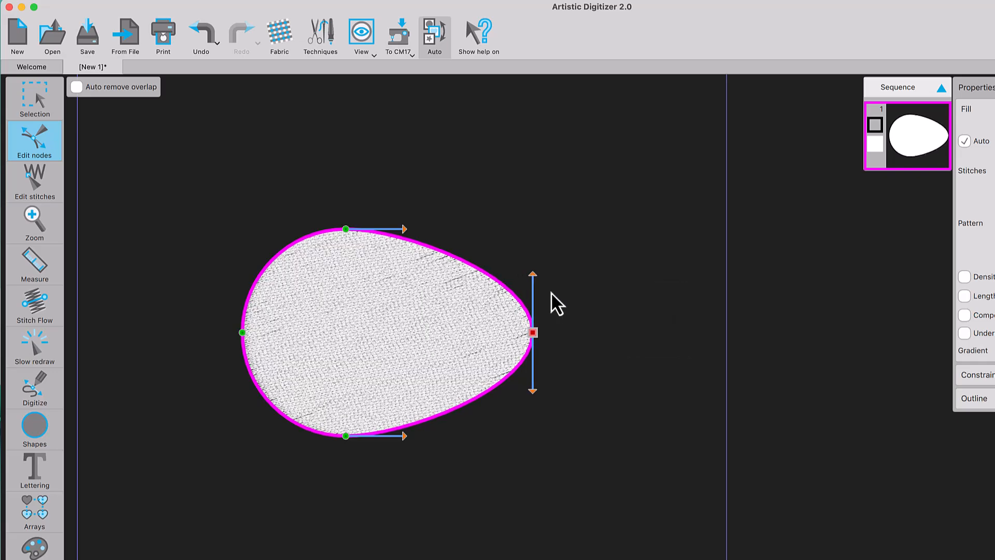
{"action": "left_click_drag", "start_coordinate": [533, 279], "coordinate": [496, 288]}
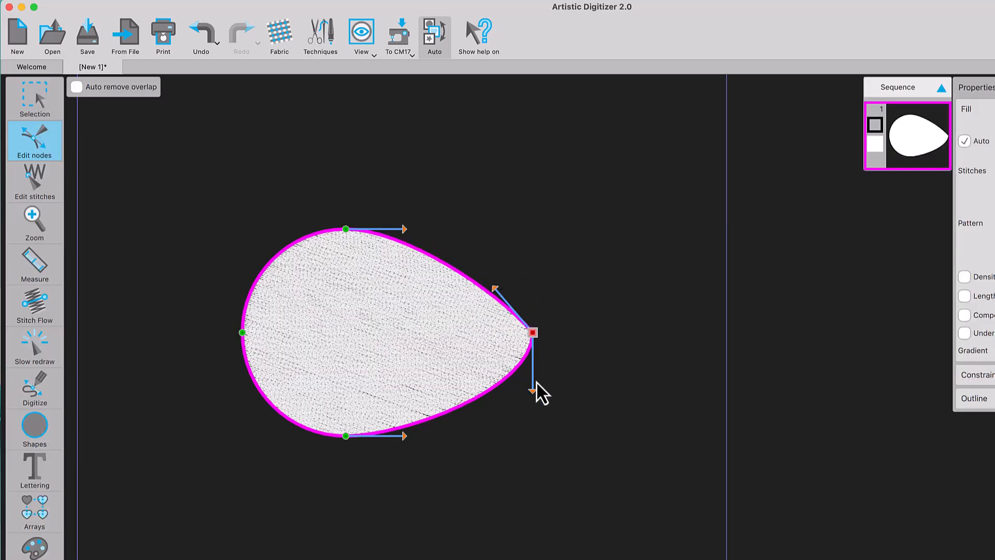
{"action": "left_click_drag", "start_coordinate": [535, 391], "coordinate": [484, 390]}
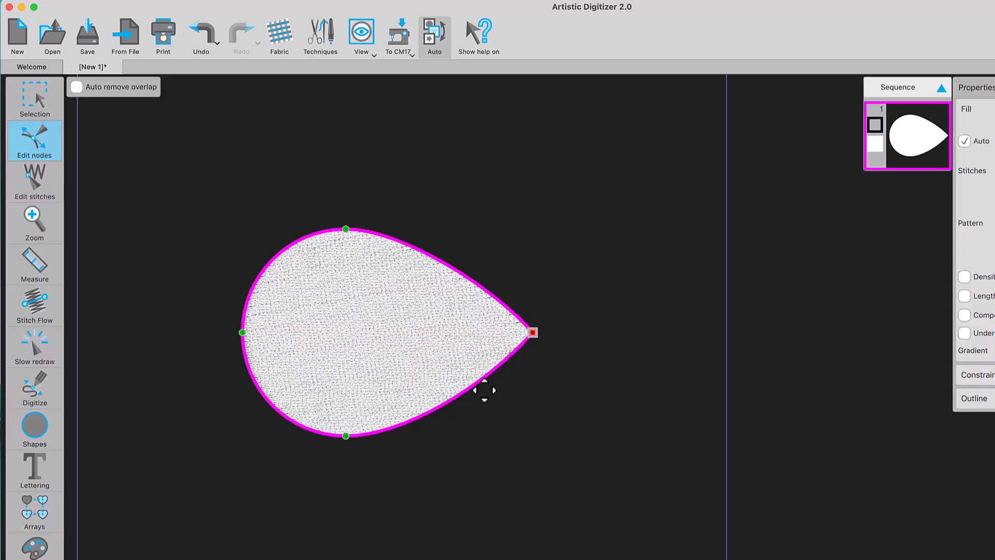
Set the teardrop's width to 70 mm.
{"action": "left_click", "coordinate": [41, 115]}
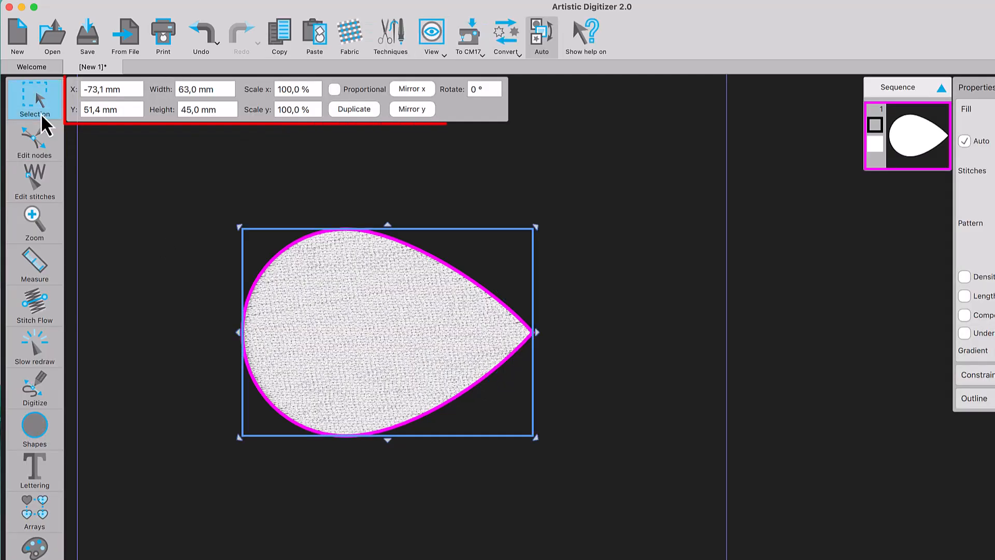
{"action": "left_click", "coordinate": [218, 91]}
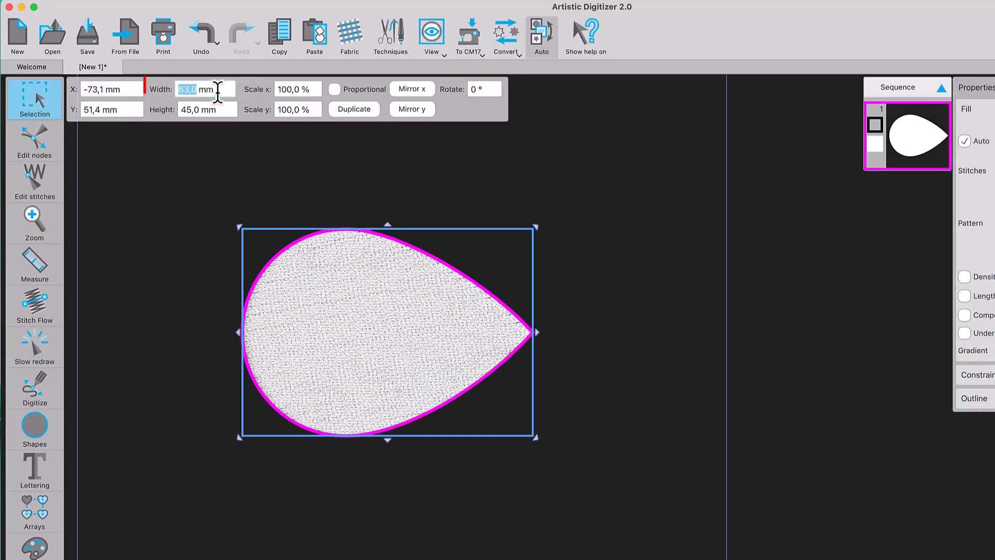
{"action": "type", "text": "70"}
{"action": "key", "text": "Return"}
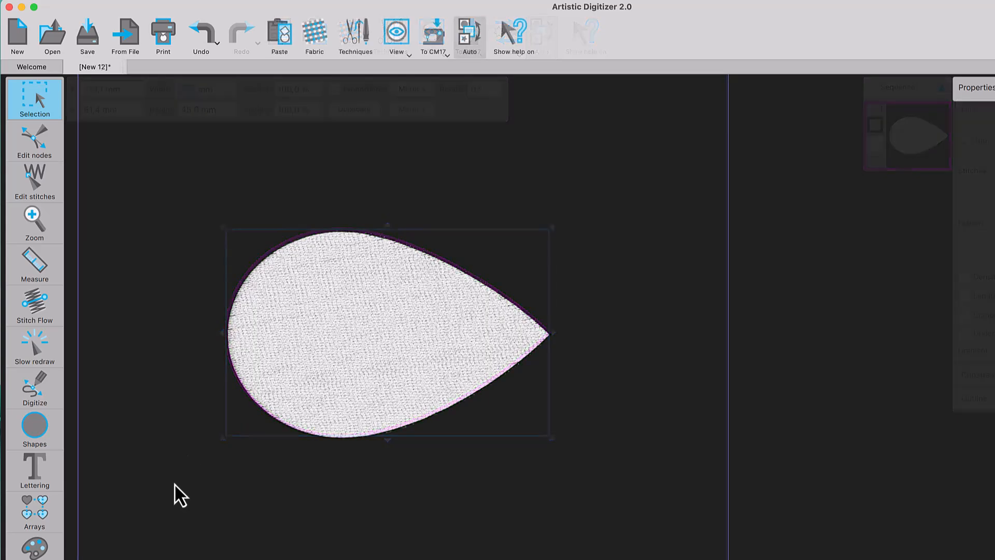
Digitize a wavy open outline across the rounded part of the teardrop, starting below its lower edge and ending beyond its upper edge.
{"action": "left_click", "coordinate": [36, 392]}
{"action": "left_click", "coordinate": [147, 399]}
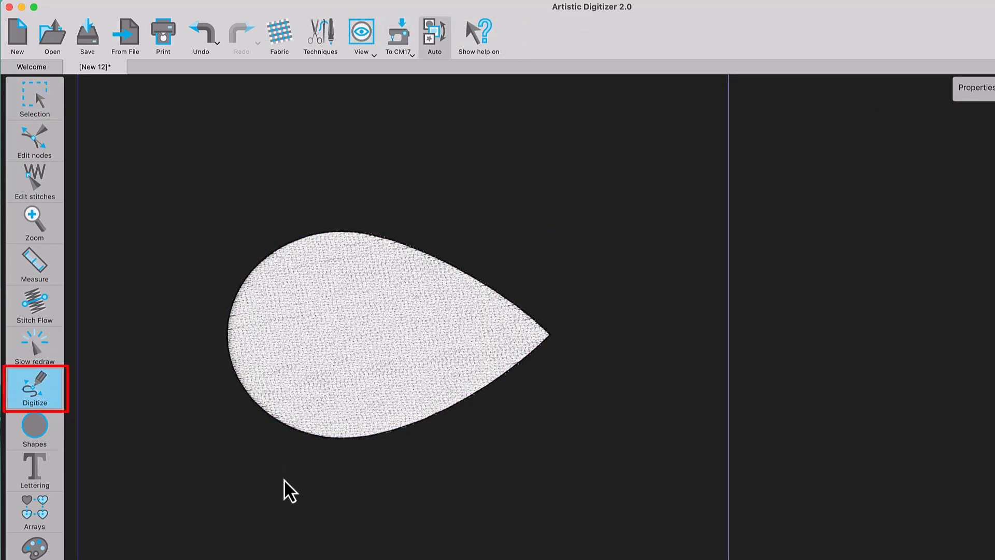
{"action": "left_click", "coordinate": [326, 456]}
{"action": "left_click", "coordinate": [309, 418]}
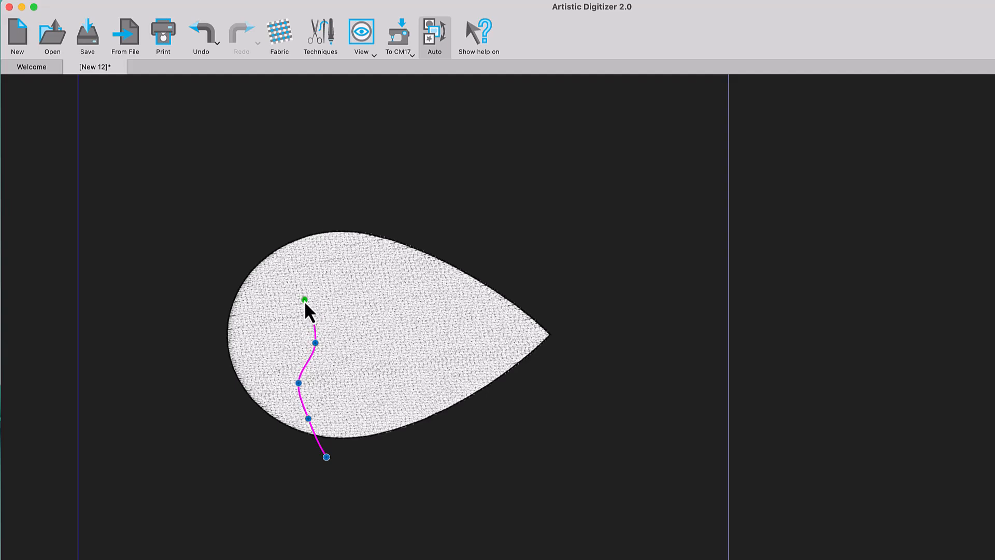
{"action": "left_click", "coordinate": [304, 300]}
{"action": "left_click", "coordinate": [337, 244]}
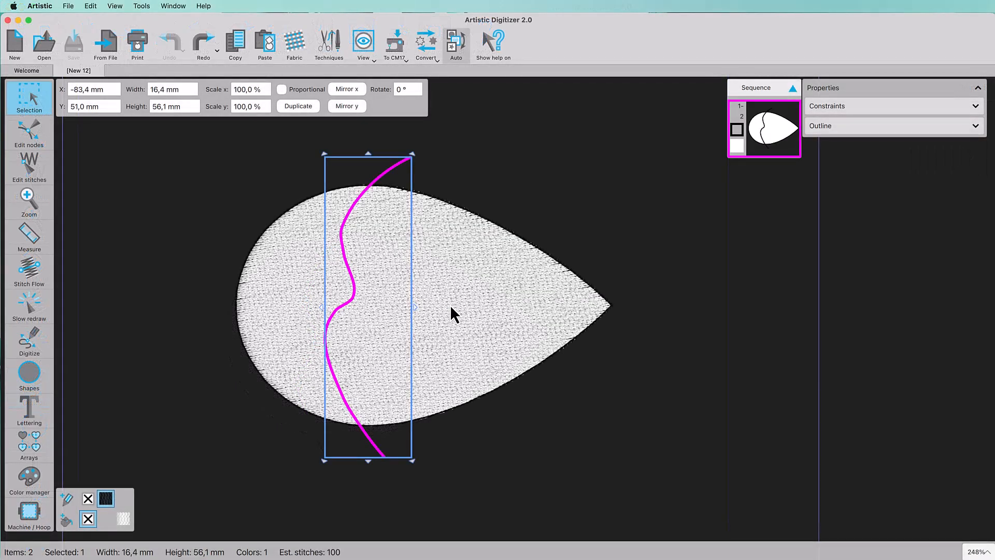
Select the teardrop together with the wavy line and split the teardrop along it using Knife.
{"action": "left_click", "coordinate": [459, 307], "text": "shift"}
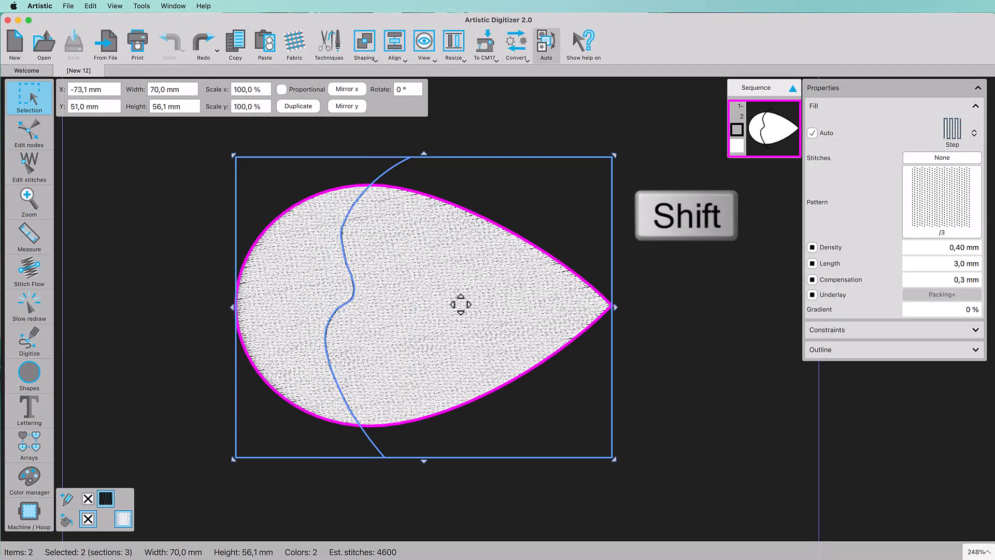
{"action": "right_click", "coordinate": [376, 219]}
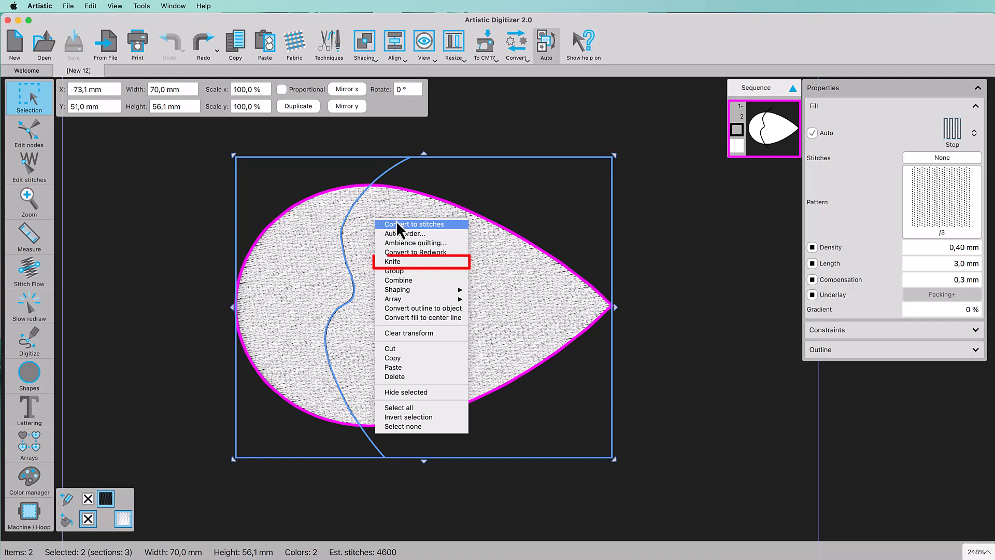
{"action": "left_click", "coordinate": [412, 261]}
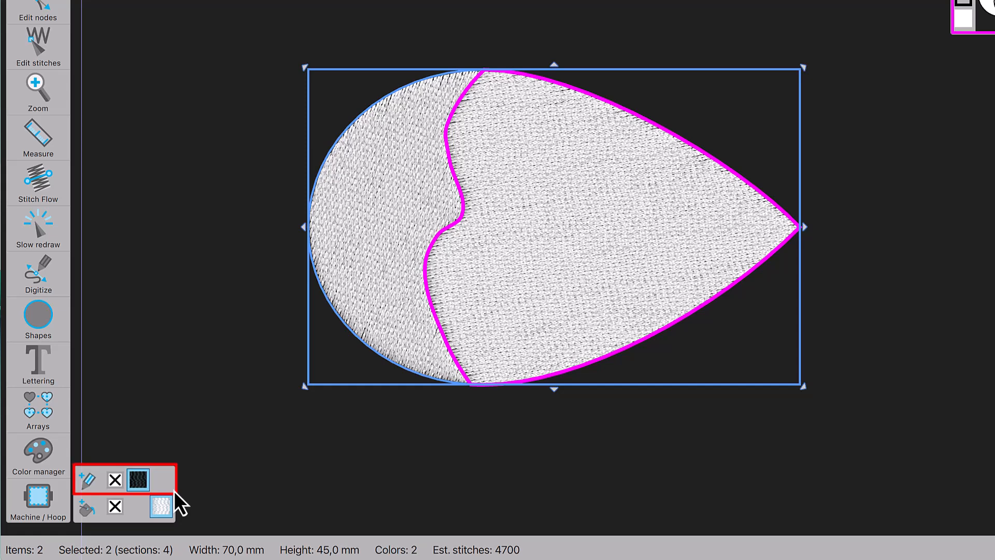
Set the outline color of both teardrop pieces to white (#ffffff).
{"action": "mouse_move", "coordinate": [164, 489]}
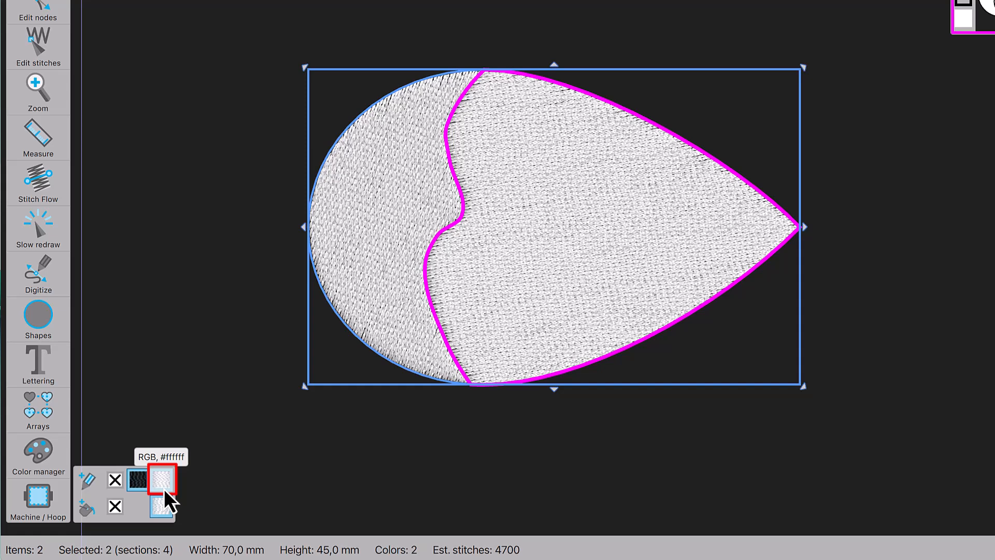
{"action": "left_click", "coordinate": [164, 489]}
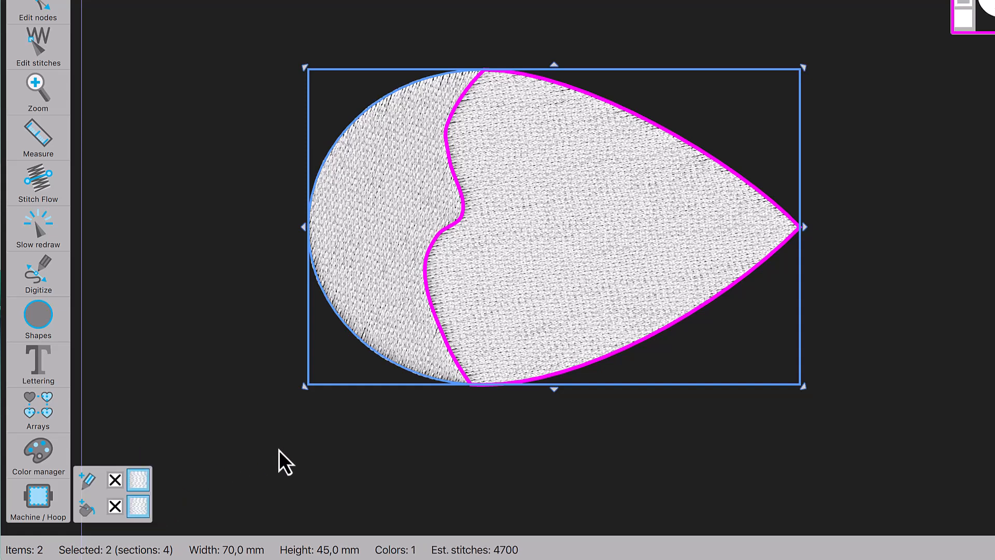
{"action": "left_click", "coordinate": [480, 415]}
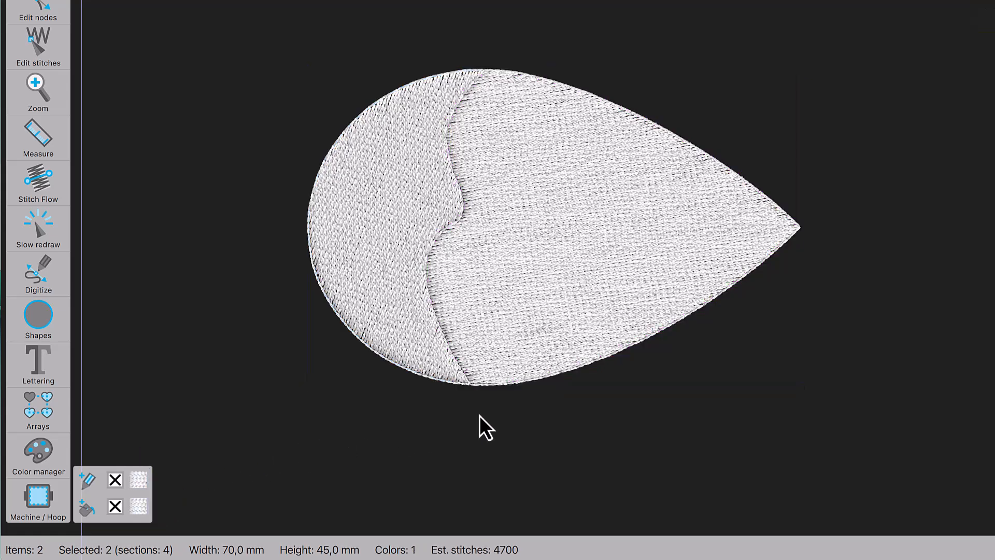
Fill the pointed piece of the teardrop with light purple #c2bbff.
{"action": "left_click", "coordinate": [533, 276]}
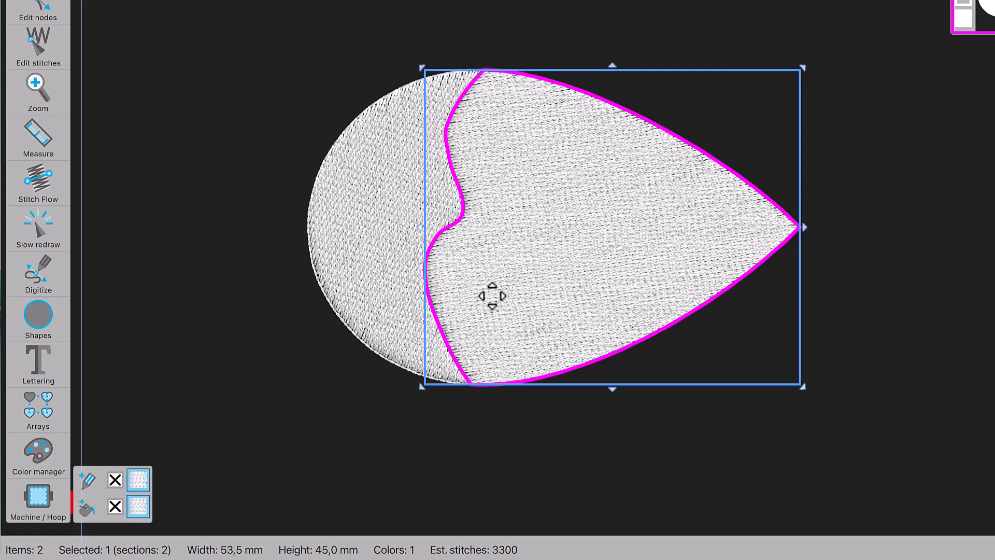
{"action": "left_click", "coordinate": [91, 516]}
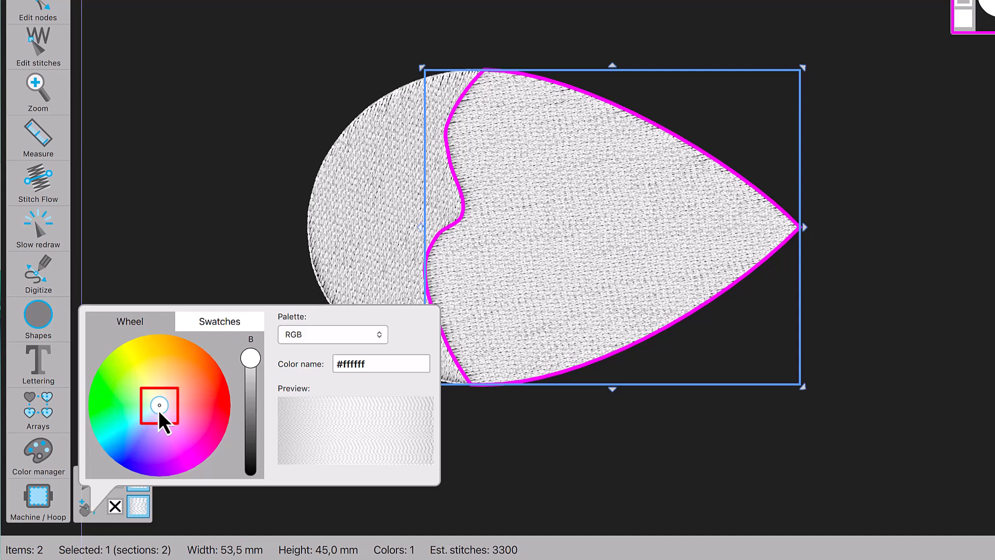
{"action": "left_click_drag", "start_coordinate": [157, 410], "coordinate": [150, 427]}
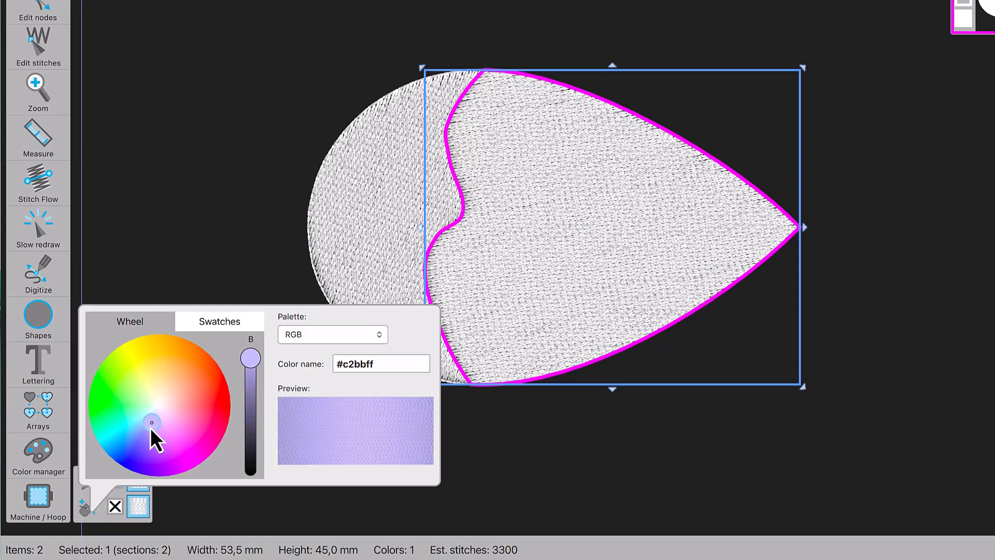
{"action": "left_click", "coordinate": [520, 425]}
Fill the rounded piece of the teardrop with mint green #9effd3.
{"action": "left_click", "coordinate": [369, 293]}
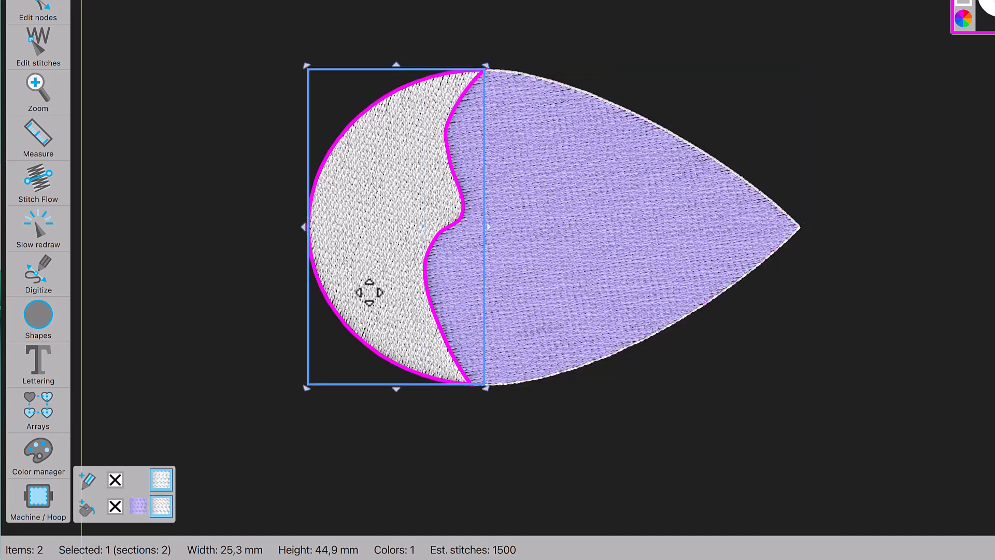
{"action": "left_click", "coordinate": [89, 519]}
{"action": "left_click", "coordinate": [137, 411]}
{"action": "left_click_drag", "start_coordinate": [137, 411], "coordinate": [130, 416]}
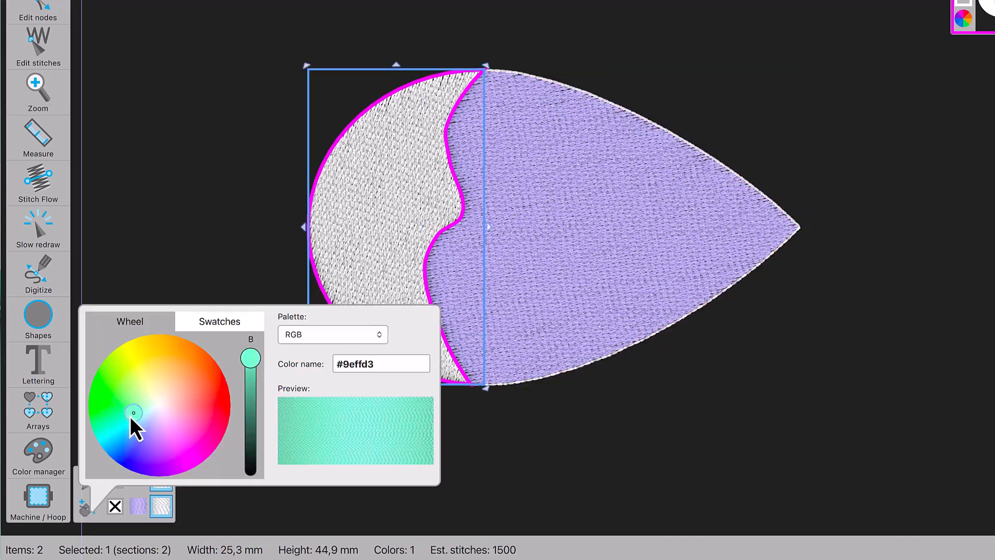
{"action": "left_click", "coordinate": [630, 440]}
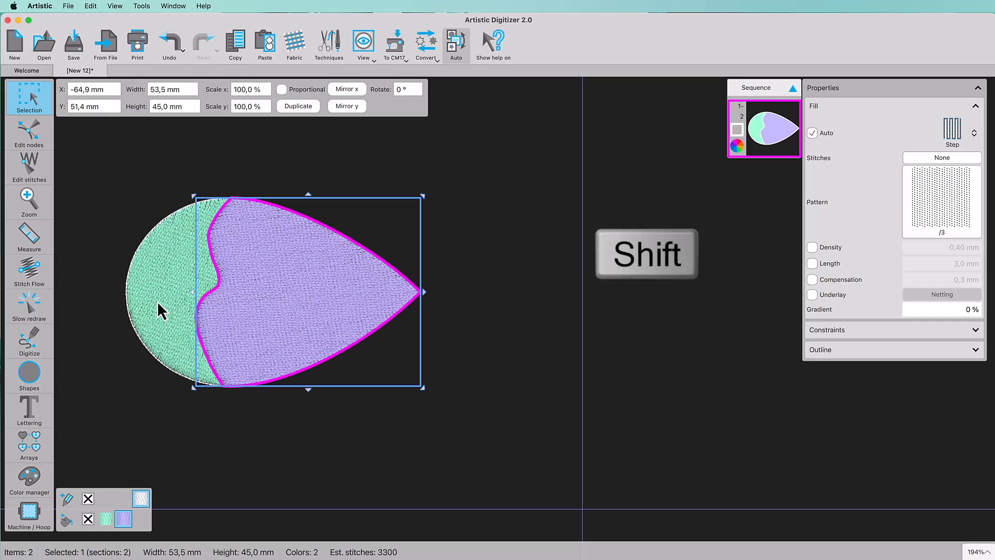
Select both teardrop pieces and rotate them clockwise until the pointed end faces the lower right.
{"action": "left_click", "coordinate": [163, 311], "text": "shift"}
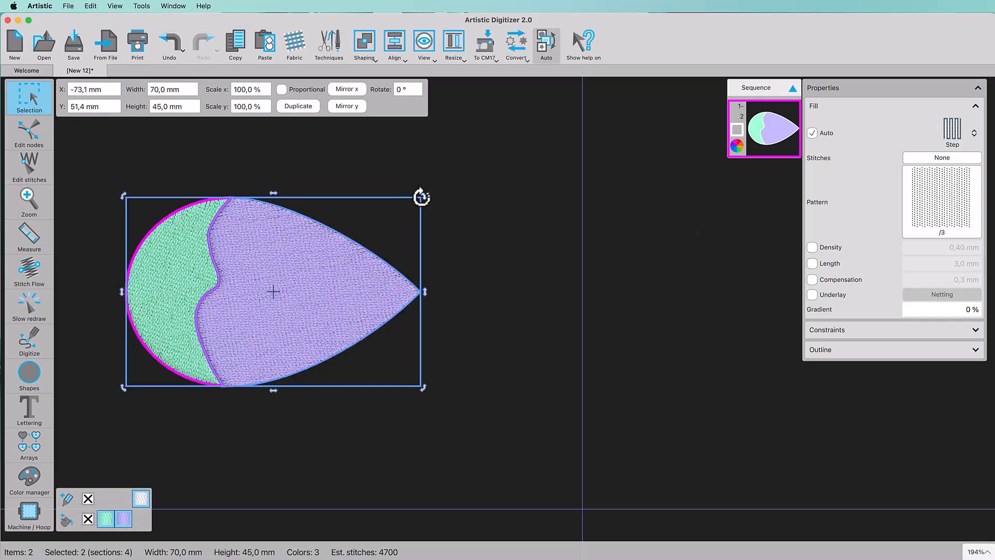
{"action": "left_click_drag", "start_coordinate": [422, 198], "coordinate": [384, 313]}
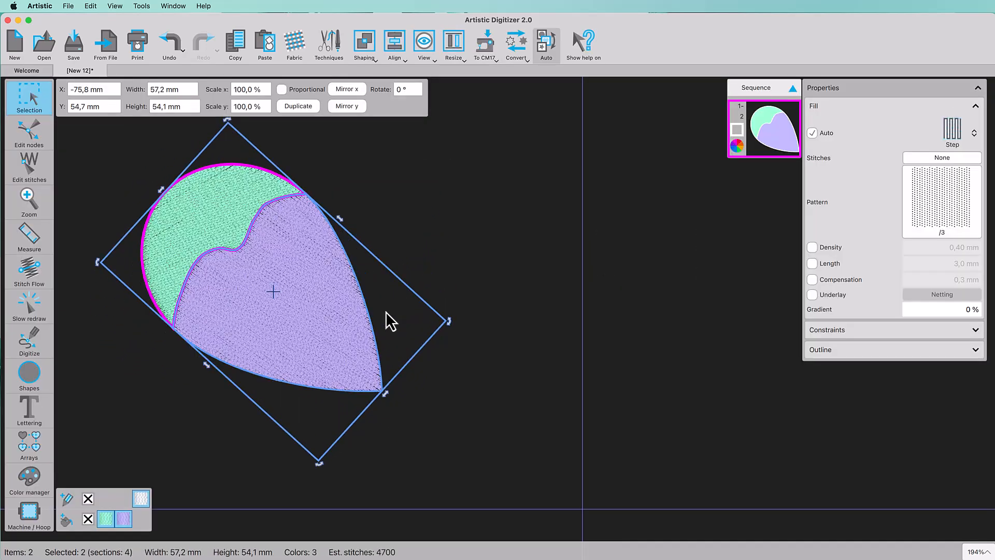
Duplicate the two-piece wing and mirror the copy vertically.
{"action": "left_click", "coordinate": [291, 111]}
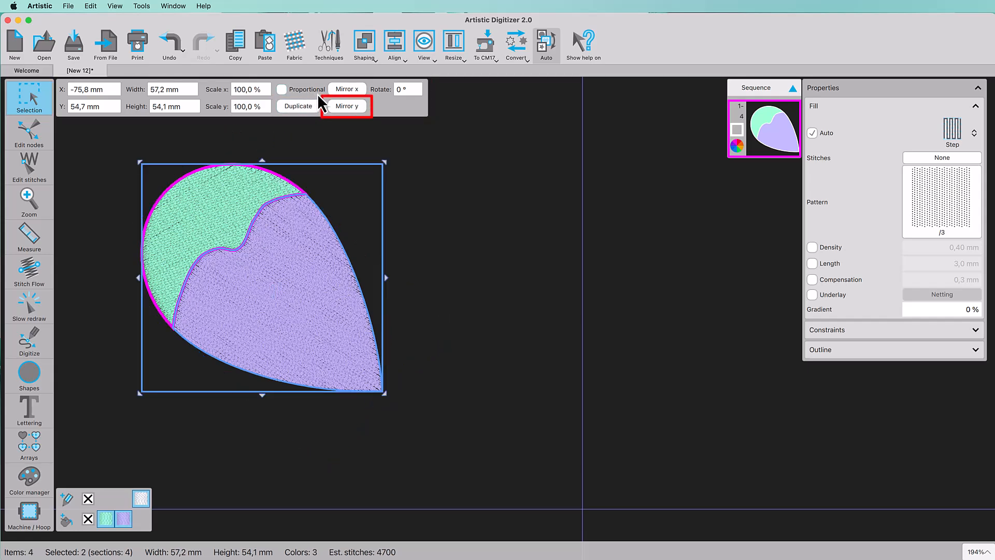
{"action": "left_click", "coordinate": [345, 106]}
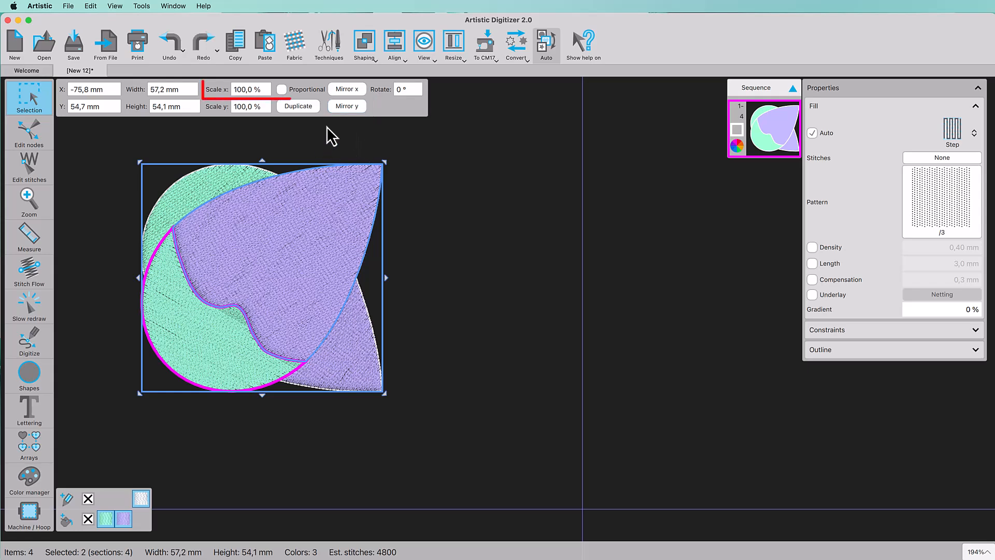
Scale the mirrored wing down proportionally and place it just below the original, with their pointed ends together.
{"action": "double_click", "coordinate": [264, 91]}
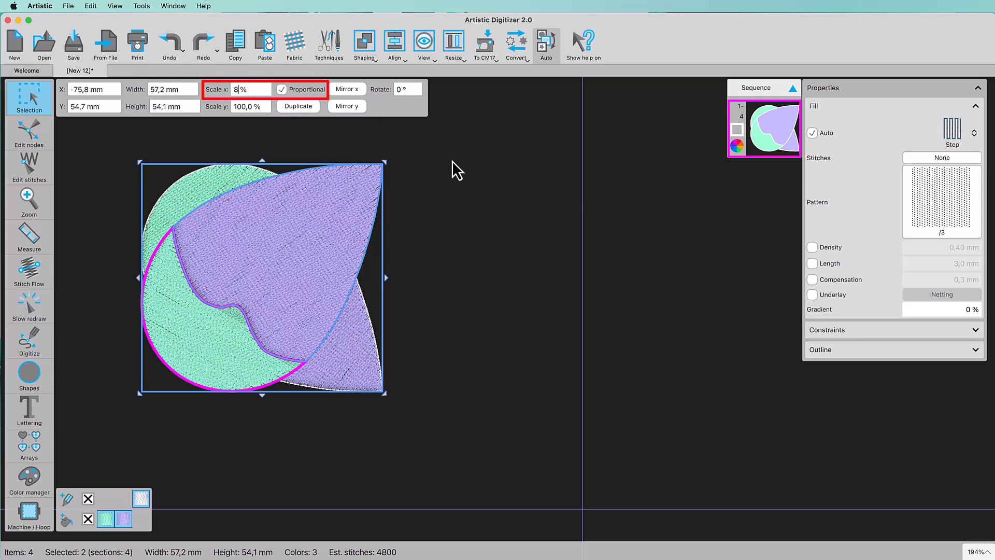
{"action": "key", "text": "Return"}
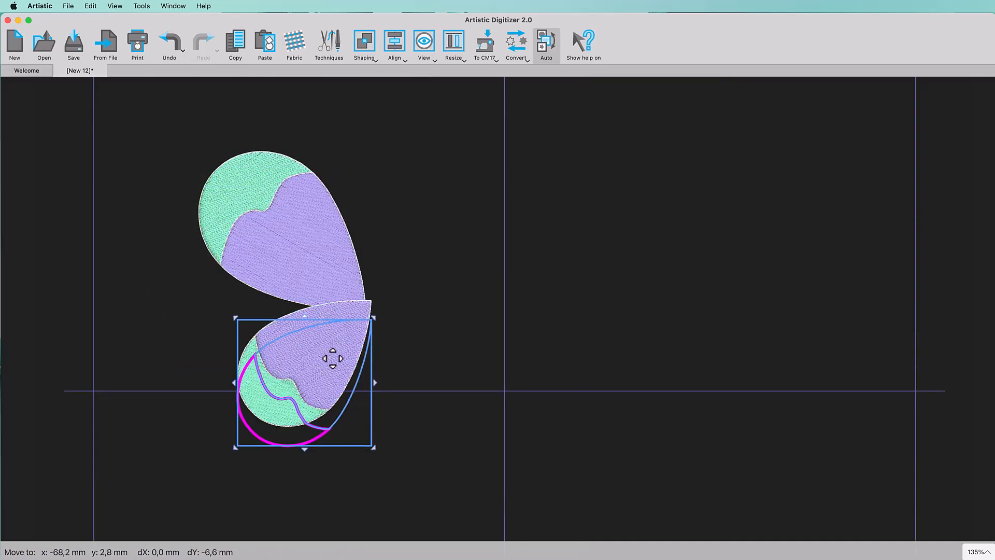
{"action": "left_click_drag", "start_coordinate": [331, 355], "coordinate": [324, 353]}
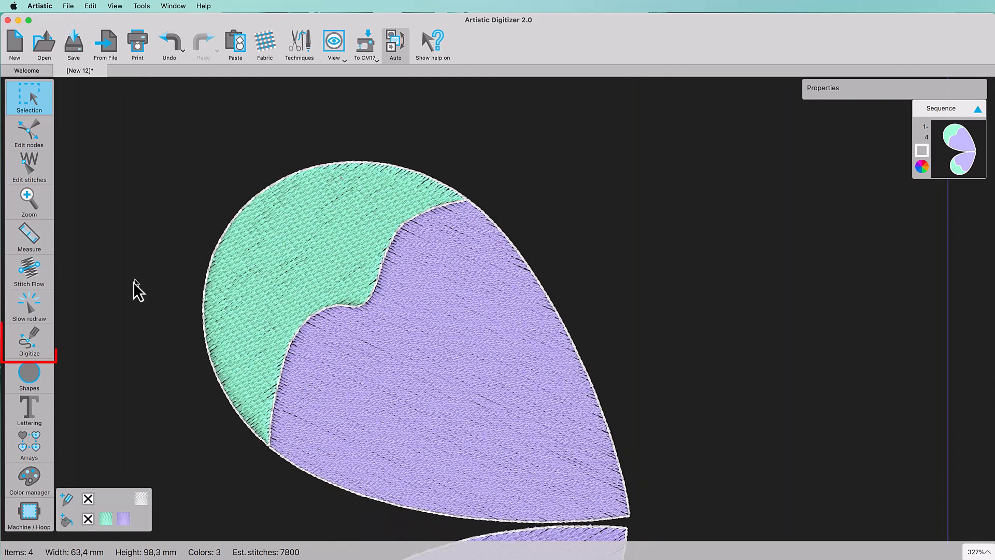
Begin an outline shape with a curved vein running from the upper wing's top edge down to its pointed end.
{"action": "left_click", "coordinate": [35, 352]}
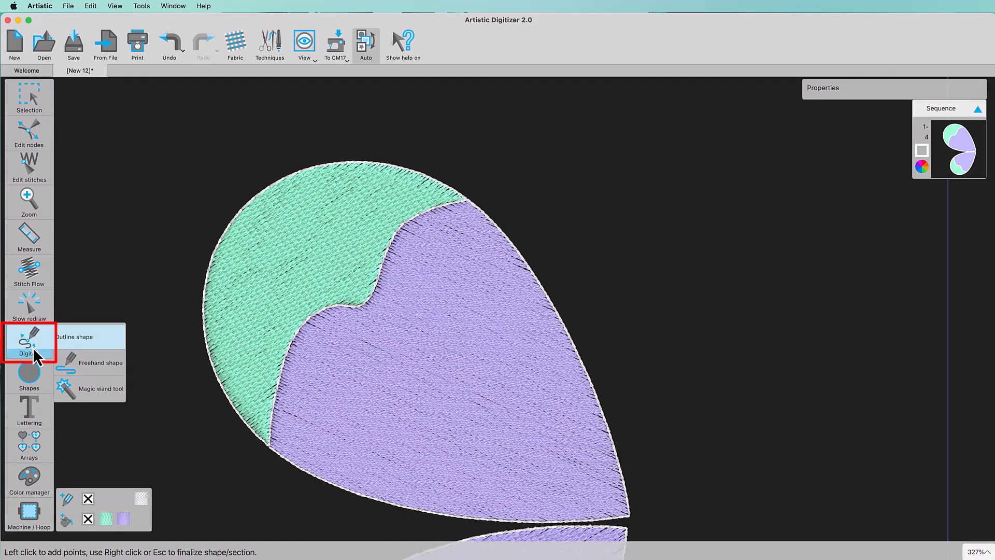
{"action": "left_click", "coordinate": [74, 337]}
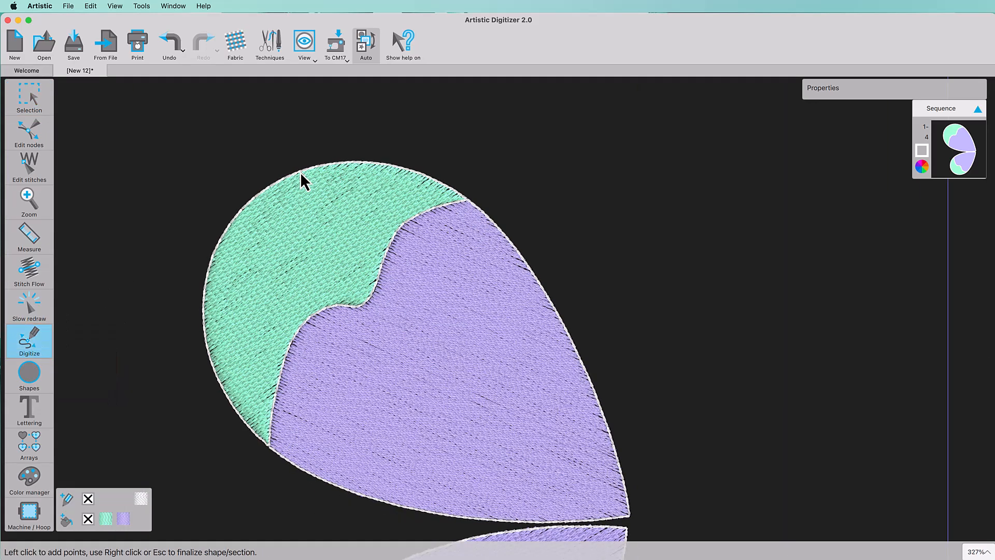
{"action": "left_click", "coordinate": [306, 171]}
{"action": "left_click", "coordinate": [444, 250]}
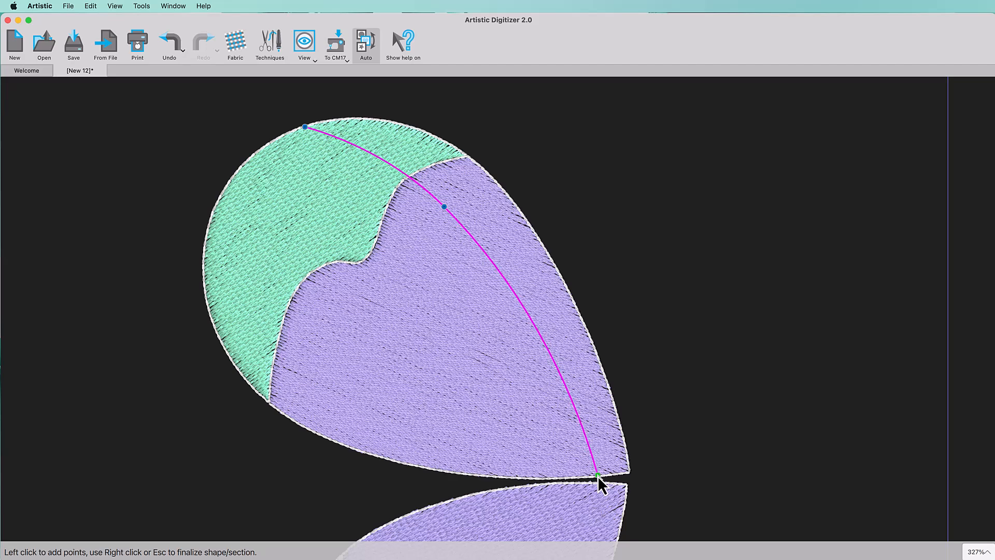
{"action": "left_click", "coordinate": [599, 477]}
{"action": "right_click", "coordinate": [598, 477]}
Add a second curved vein from the upper wing's rounded edge that joins the first vein near the pointed end.
{"action": "left_click", "coordinate": [248, 158]}
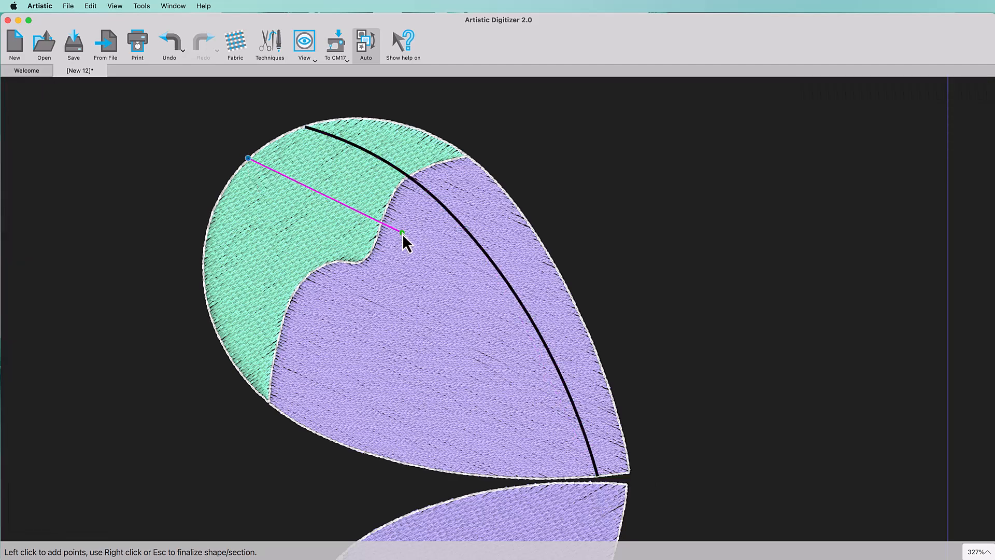
{"action": "left_click", "coordinate": [402, 233]}
{"action": "left_click", "coordinate": [562, 375]}
{"action": "right_click", "coordinate": [562, 375]}
{"action": "left_click", "coordinate": [575, 391]}
Add a third curved vein from the upper wing's outer edge to its lower edge beside the pointed end.
{"action": "left_click", "coordinate": [210, 215]}
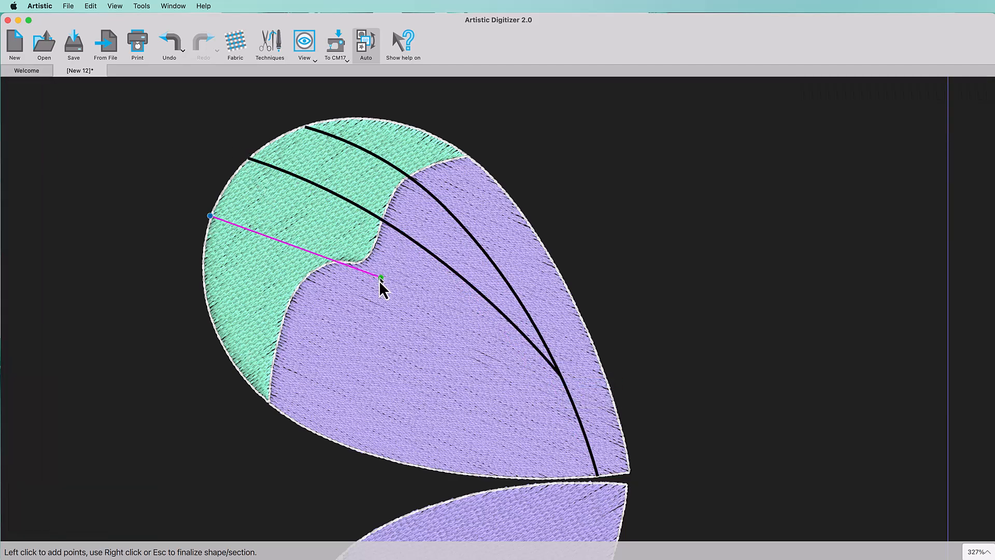
{"action": "left_click", "coordinate": [376, 286]}
{"action": "left_click", "coordinate": [565, 478]}
{"action": "right_click", "coordinate": [565, 479]}
{"action": "left_click", "coordinate": [579, 496]}
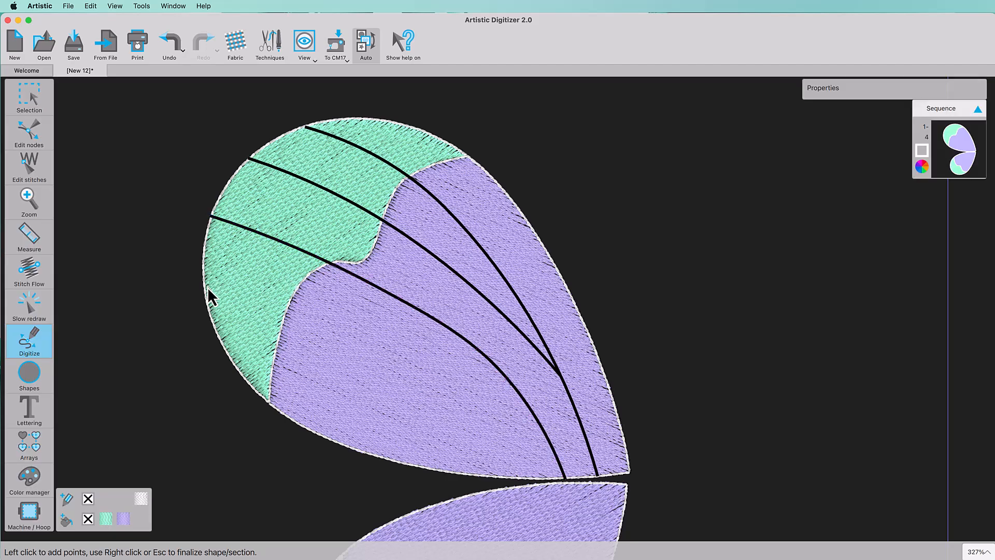
Add a curved branch from the upper wing's outer left edge that meets the third vein about halfway along.
{"action": "left_click", "coordinate": [208, 307]}
{"action": "left_click", "coordinate": [325, 310]}
{"action": "left_click", "coordinate": [468, 341]}
{"action": "right_click", "coordinate": [468, 341]}
{"action": "left_click", "coordinate": [482, 359]}
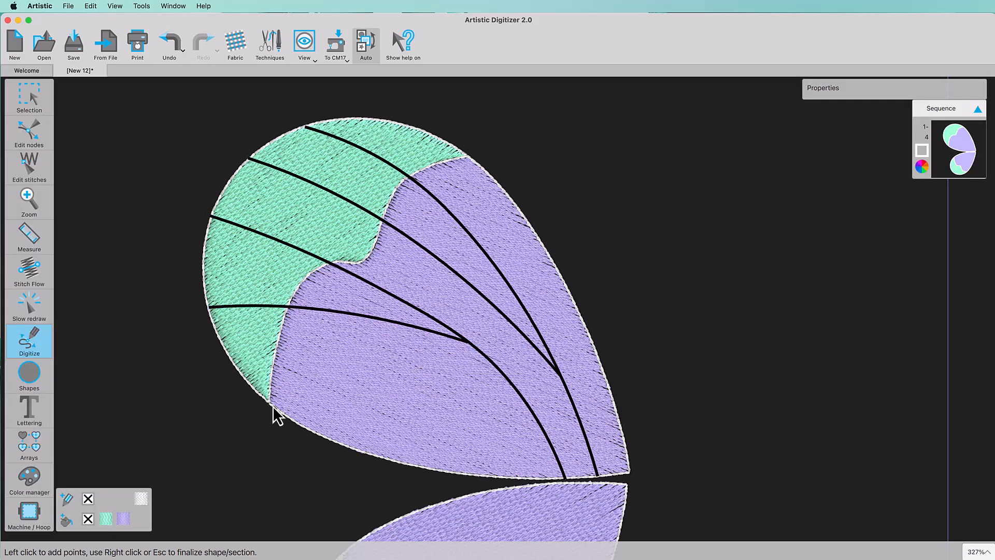
Add an arched branch from the lower end of the color boundary to the third vein, closer to the wing's pointed end.
{"action": "left_click", "coordinate": [269, 404]}
{"action": "left_click", "coordinate": [348, 384]}
{"action": "left_click", "coordinate": [459, 381]}
{"action": "left_click", "coordinate": [524, 403]}
{"action": "right_click", "coordinate": [524, 402]}
{"action": "left_click", "coordinate": [531, 408]}
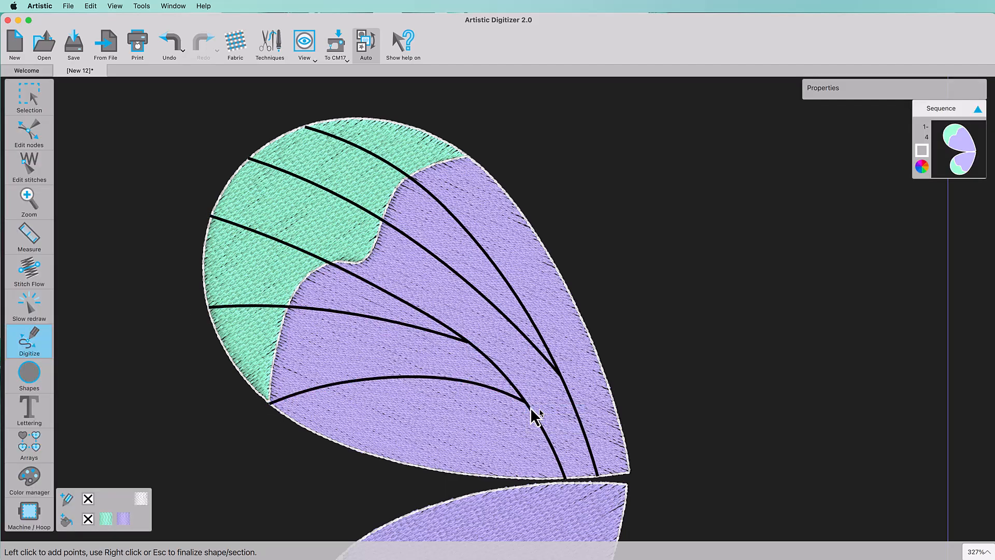
Draw a scalloped line across the upper wing's veins, with cusps on each vein, ending at the outer edge, and end the shape.
{"action": "left_click", "coordinate": [327, 386]}
{"action": "left_click", "coordinate": [360, 358]}
{"action": "left_click", "coordinate": [328, 311], "text": "shift"}
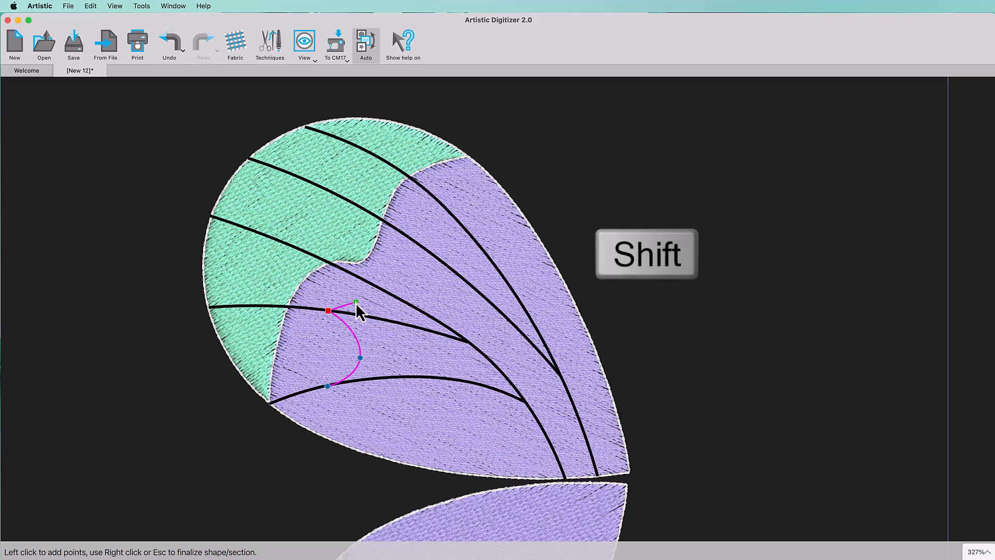
{"action": "left_click", "coordinate": [356, 302]}
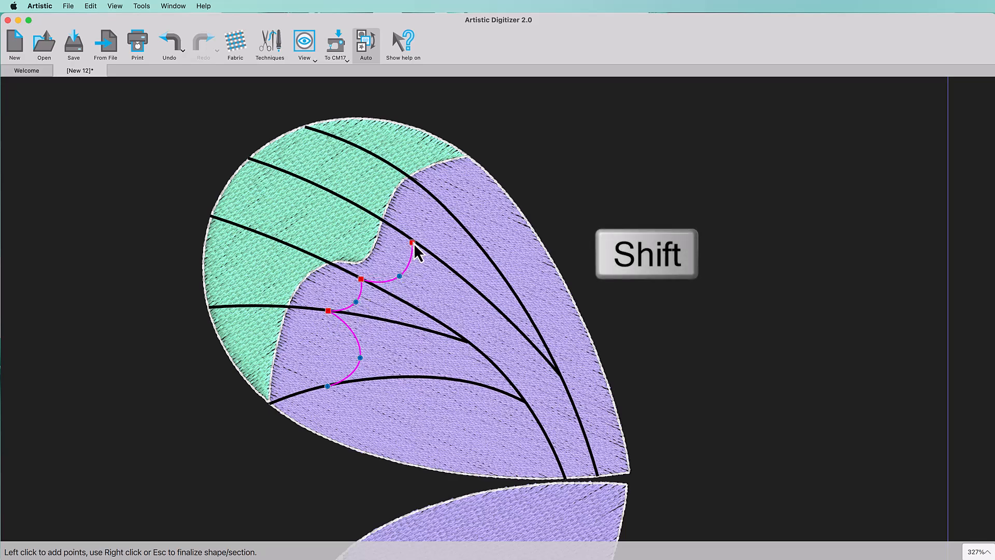
{"action": "left_click", "coordinate": [435, 236]}
{"action": "left_click", "coordinate": [438, 200], "text": "shift"}
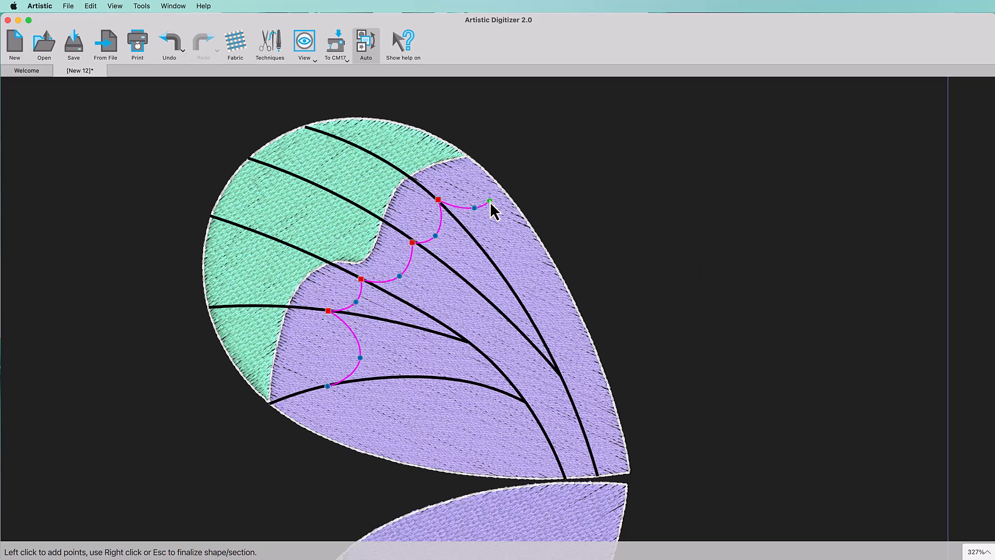
{"action": "right_click", "coordinate": [490, 175]}
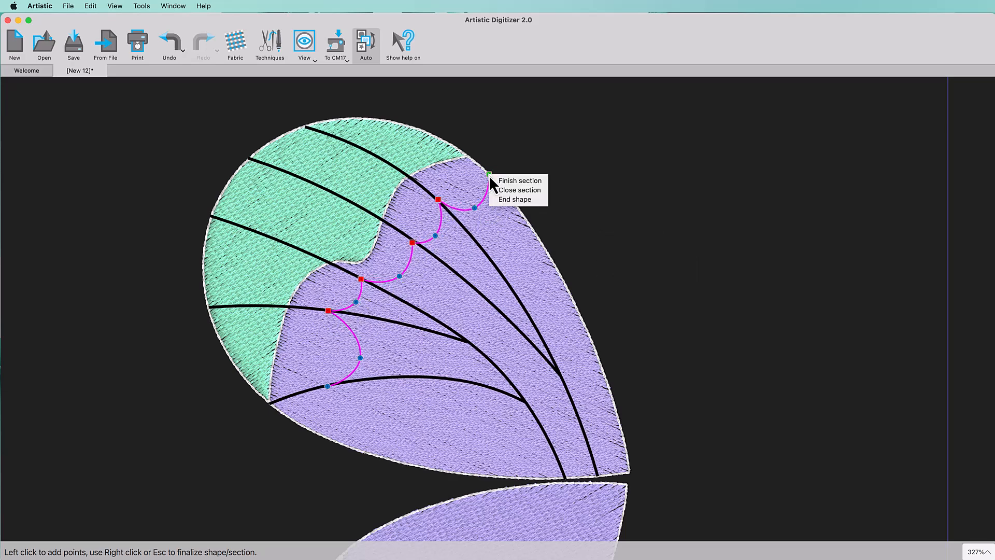
{"action": "left_click", "coordinate": [514, 201]}
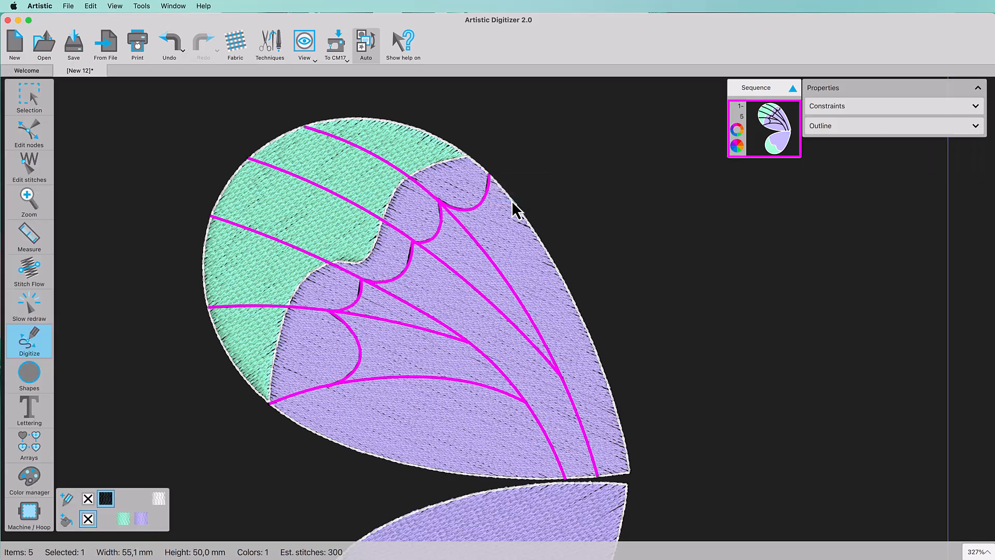
Digitize a curved vein on the lower wing from its rounded left edge to the upper edge near the pointed end.
{"action": "scroll", "coordinate": [311, 462], "scroll_direction": "down", "scroll_amount": 10}
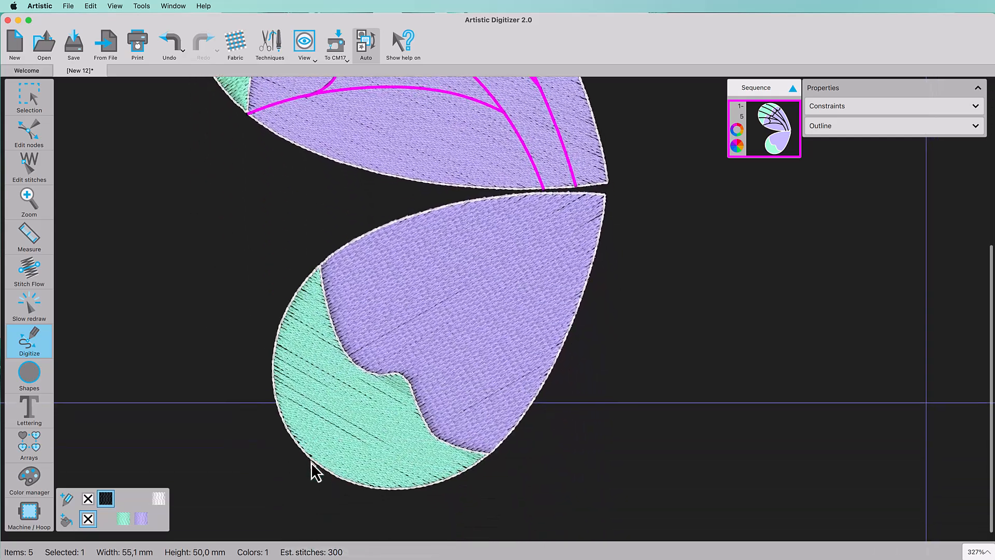
{"action": "left_click", "coordinate": [275, 472]}
{"action": "scroll", "coordinate": [276, 471], "scroll_direction": "up", "scroll_amount": 1}
{"action": "left_click", "coordinate": [267, 404]}
{"action": "left_click", "coordinate": [337, 313]}
{"action": "left_click", "coordinate": [555, 203]}
{"action": "right_click", "coordinate": [555, 202]}
{"action": "left_click", "coordinate": [580, 227]}
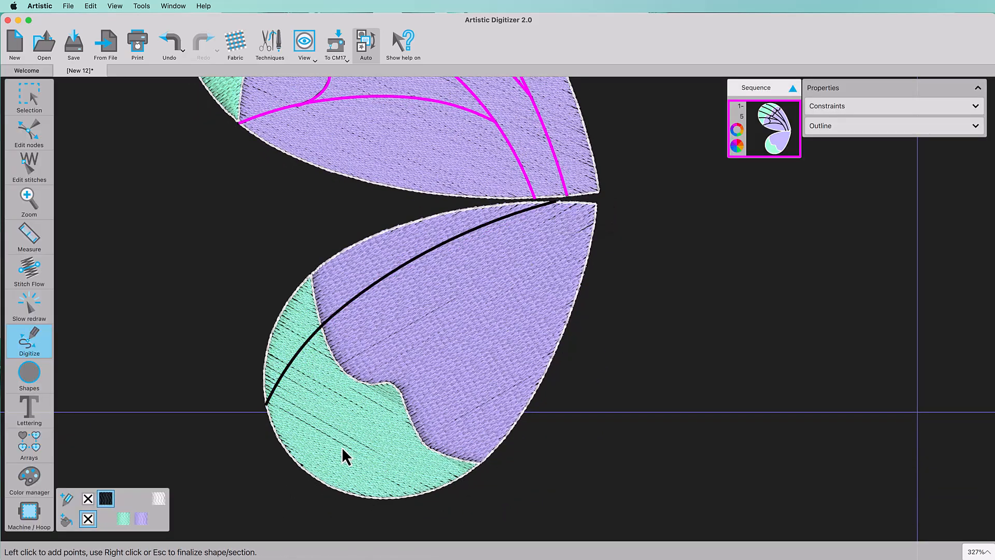
Add a central vein to the lower wing's pointed end and three curved branches from it to the outer edge.
{"action": "left_click", "coordinate": [297, 465]}
{"action": "left_click", "coordinate": [369, 345]}
{"action": "left_click", "coordinate": [592, 204]}
{"action": "right_click", "coordinate": [592, 203]}
{"action": "left_click", "coordinate": [614, 217]}
{"action": "left_click", "coordinate": [611, 209]}
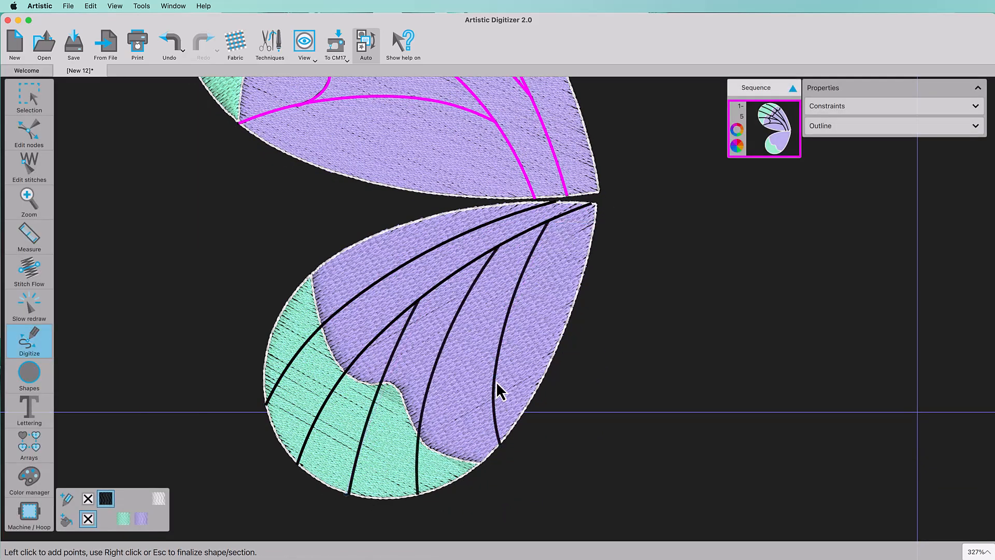
Draw a scalloped line across the lower wing's three branch veins and finish the shape.
{"action": "left_click", "coordinate": [494, 383]}
{"action": "left_click", "coordinate": [474, 359]}
{"action": "left_click", "coordinate": [442, 372]}
{"action": "right_click", "coordinate": [388, 367]}
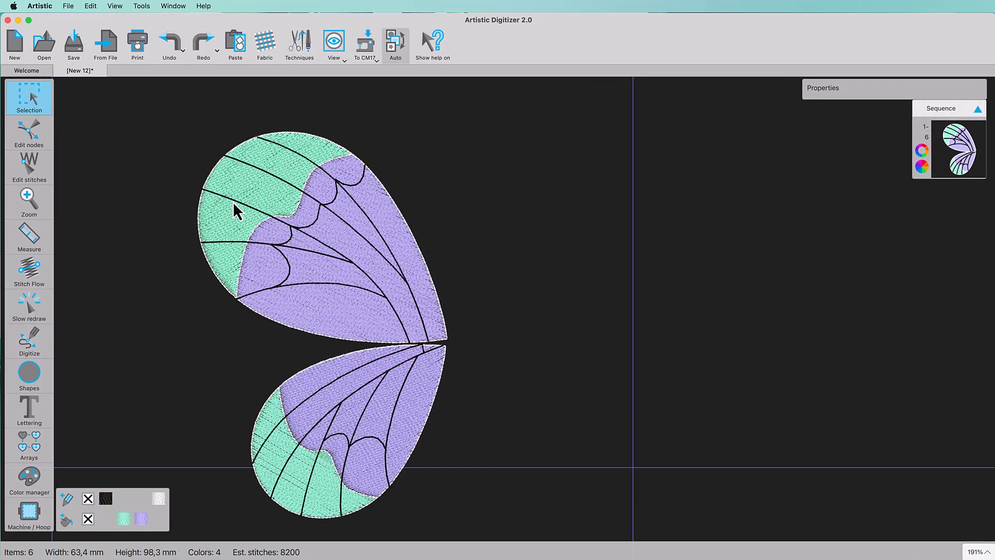
Change the outline color of the upper and lower wing veins to white.
{"action": "left_click", "coordinate": [234, 208]}
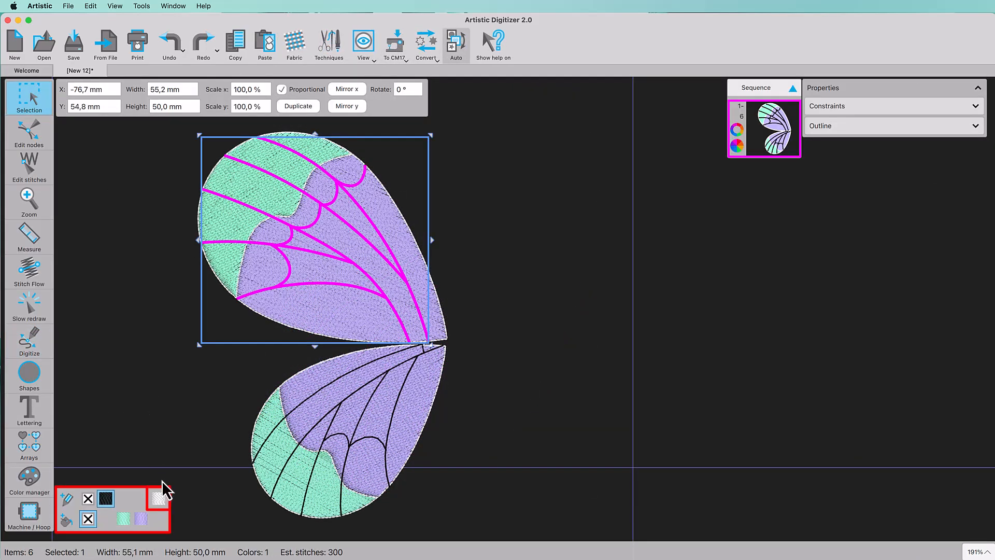
{"action": "left_click", "coordinate": [159, 499]}
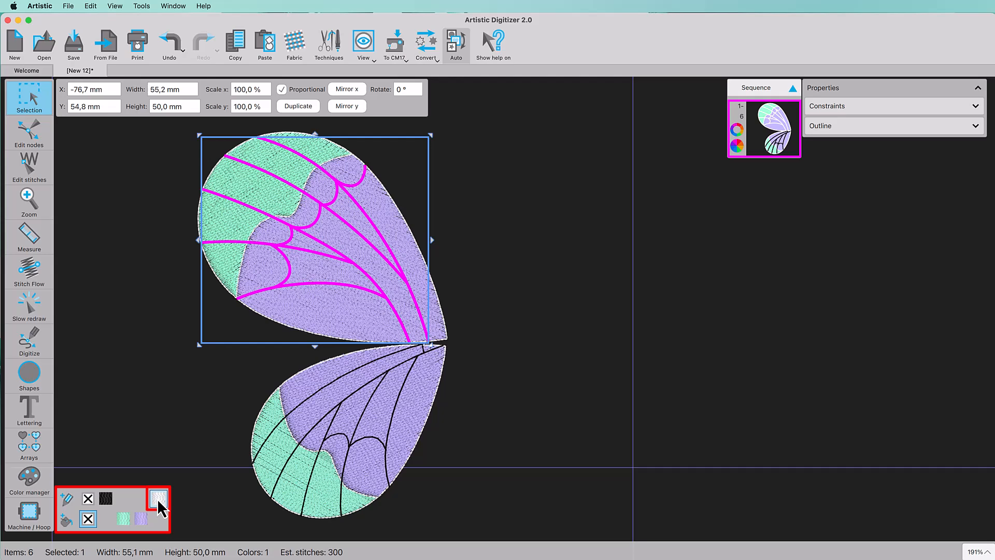
{"action": "left_click", "coordinate": [288, 418]}
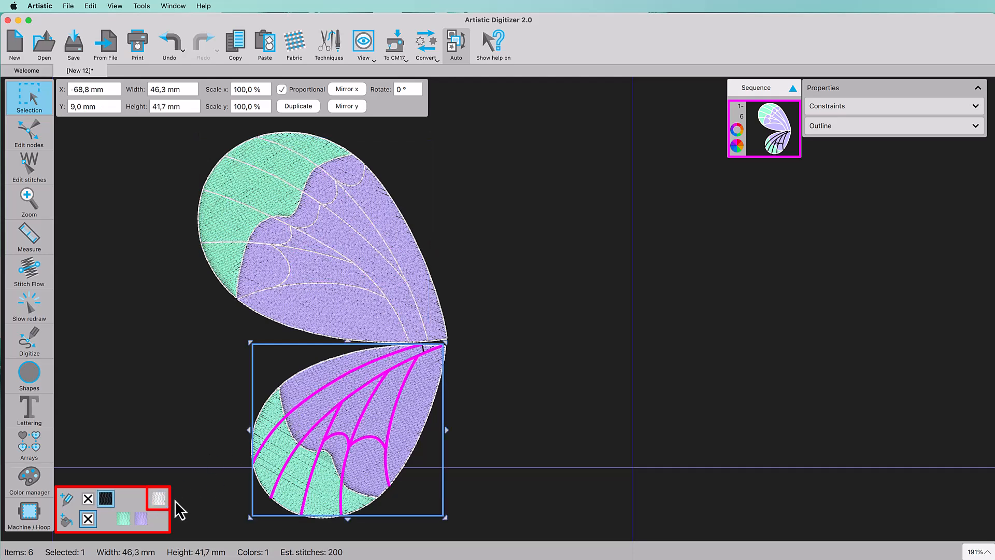
{"action": "left_click", "coordinate": [161, 505]}
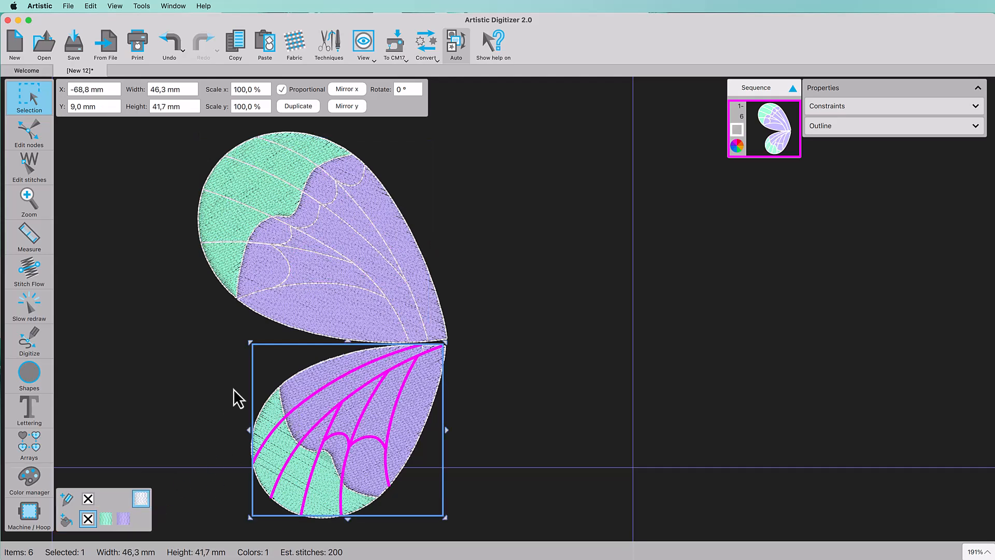
Open the vein outlines of the upper and lower wings in node editing to examine their nodes.
{"action": "left_click", "coordinate": [29, 132]}
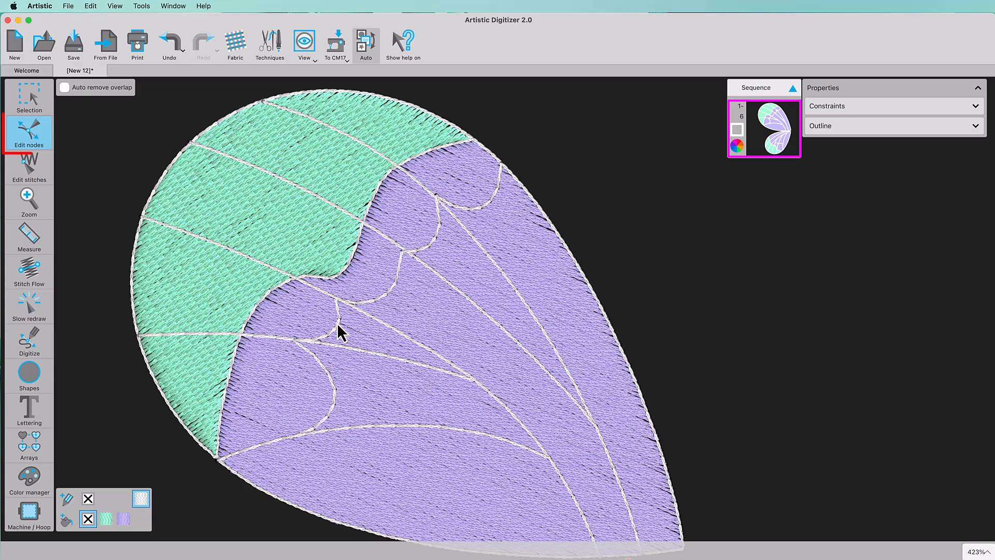
{"action": "left_click", "coordinate": [336, 327]}
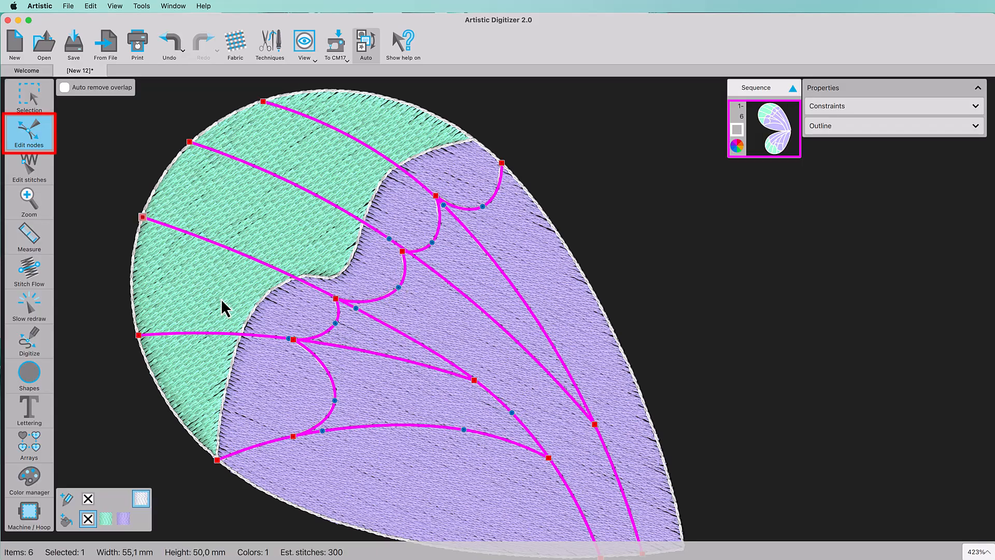
{"action": "scroll", "coordinate": [222, 299], "scroll_direction": "down", "scroll_amount": 10}
{"action": "left_click", "coordinate": [474, 301]}
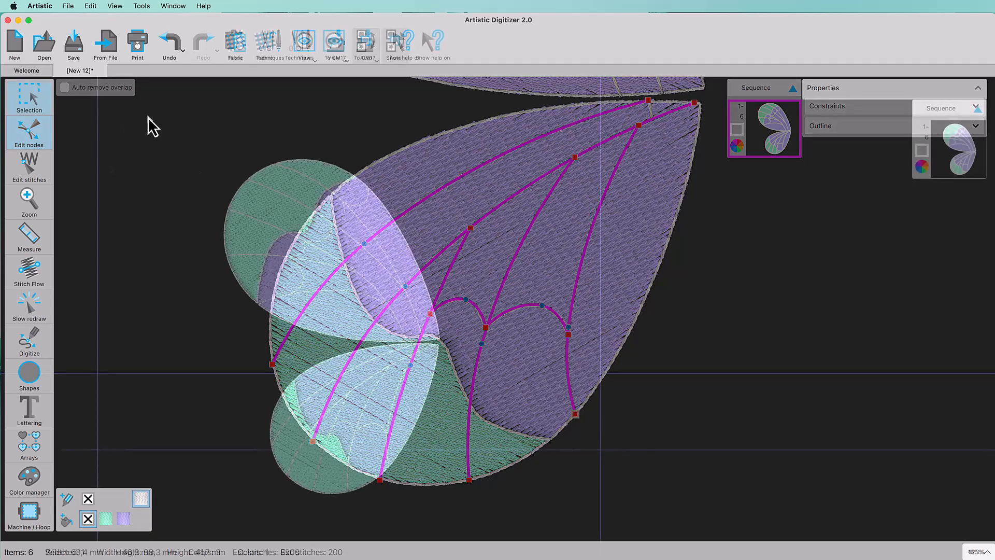
Duplicate both wings with their veins, mirror the copy horizontally and place it beside the original with the pointed ends meeting.
{"action": "left_click_drag", "start_coordinate": [148, 118], "coordinate": [518, 522]}
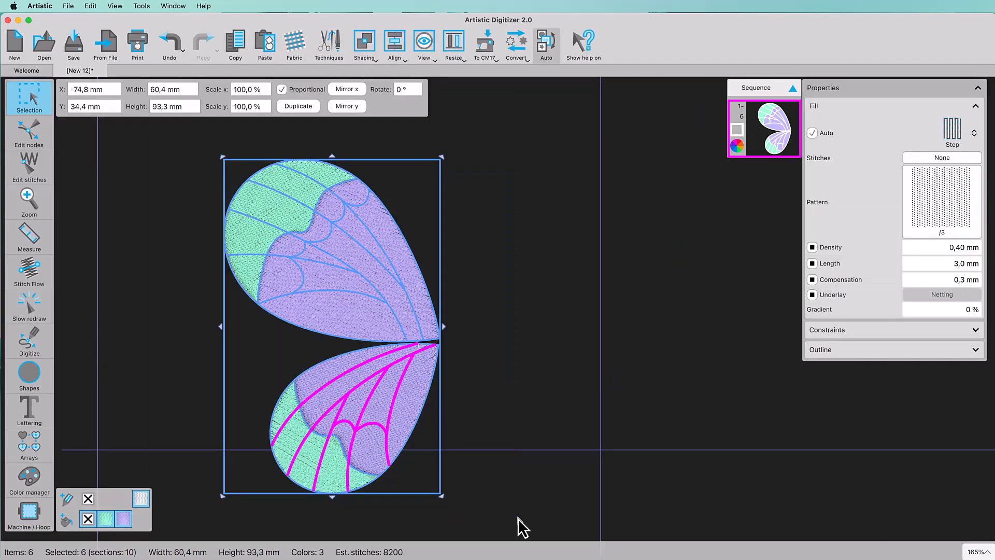
{"action": "left_click", "coordinate": [300, 107]}
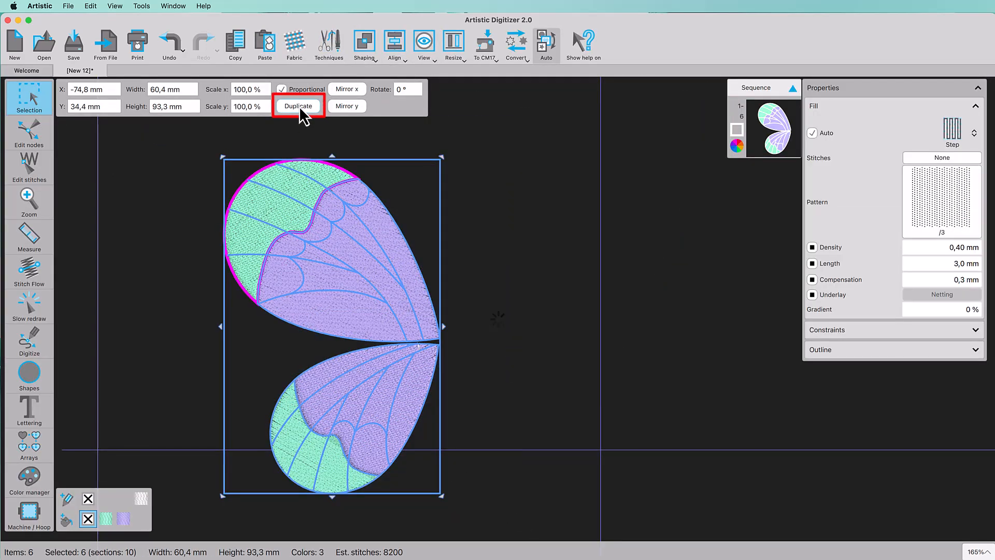
{"action": "left_click", "coordinate": [342, 91]}
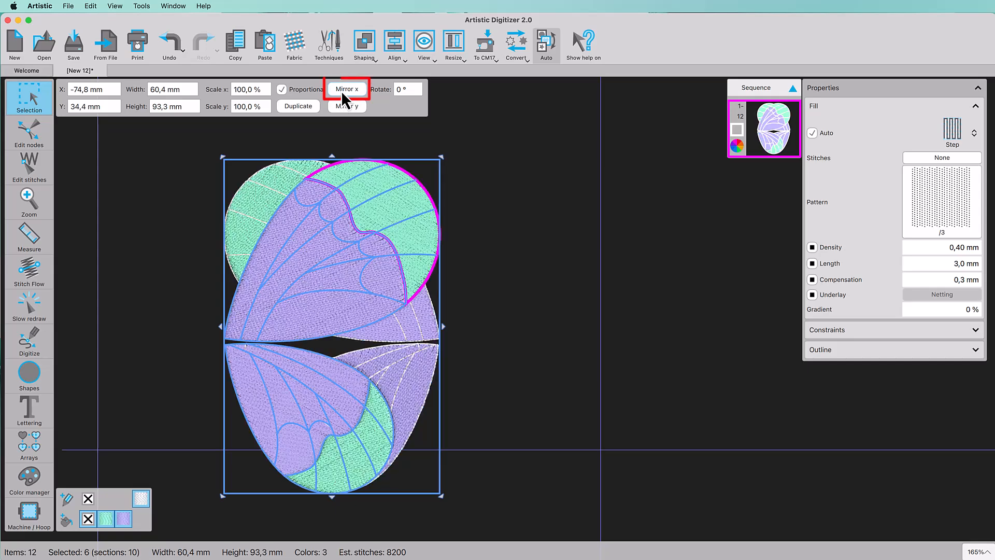
{"action": "left_click_drag", "start_coordinate": [321, 306], "coordinate": [537, 301]}
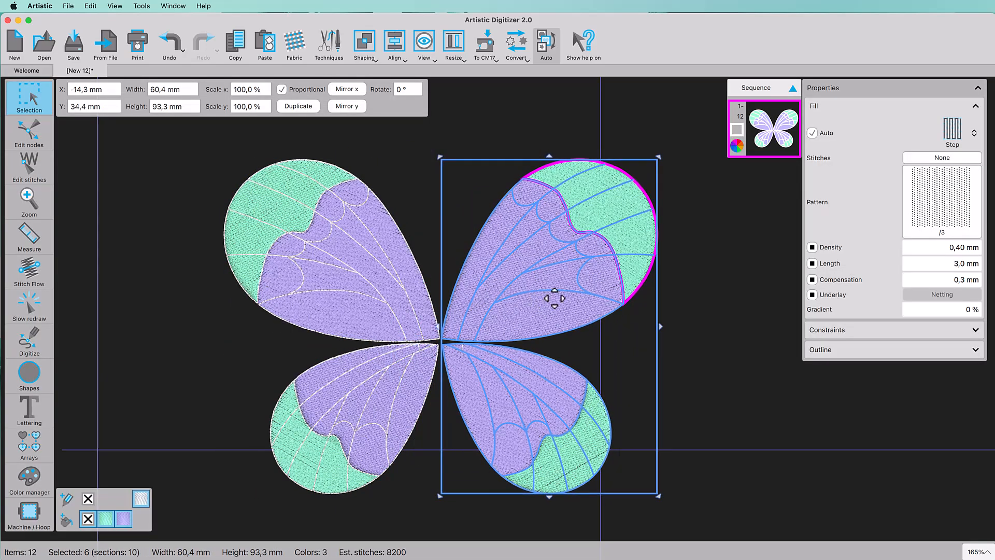
{"action": "left_click", "coordinate": [658, 338]}
{"action": "left_click", "coordinate": [571, 321]}
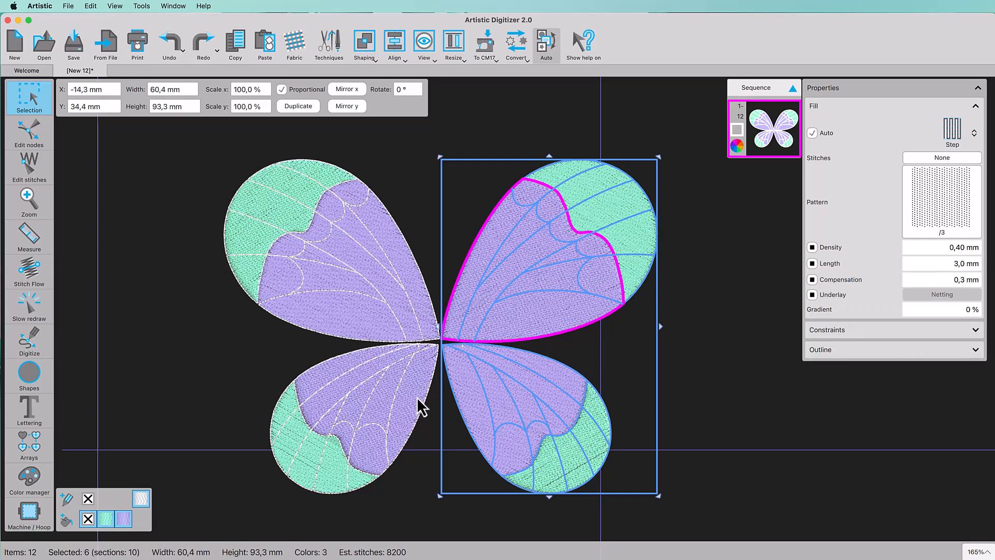
{"action": "left_click", "coordinate": [409, 409], "text": "shift"}
{"action": "right_click", "coordinate": [471, 200]}
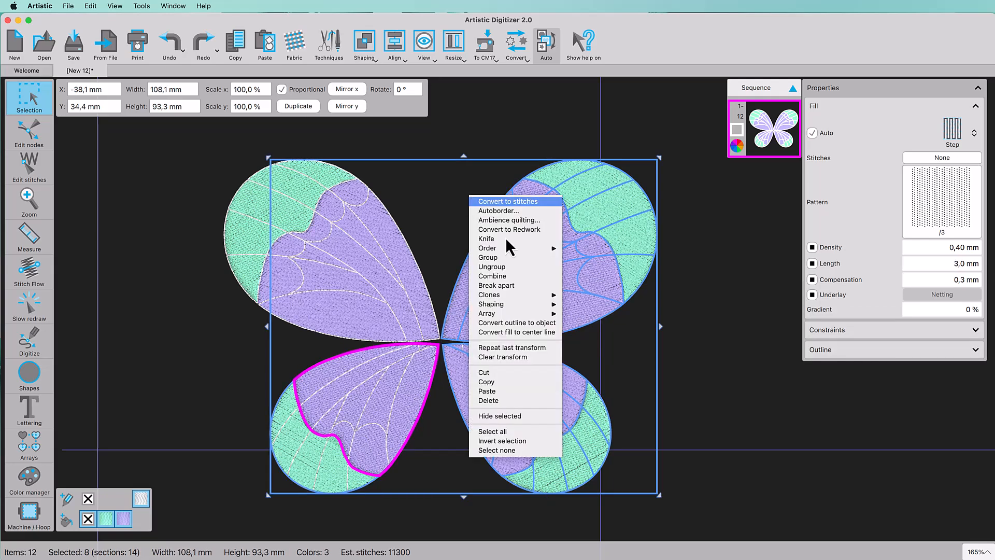
{"action": "left_click", "coordinate": [448, 223]}
{"action": "right_click", "coordinate": [447, 210]}
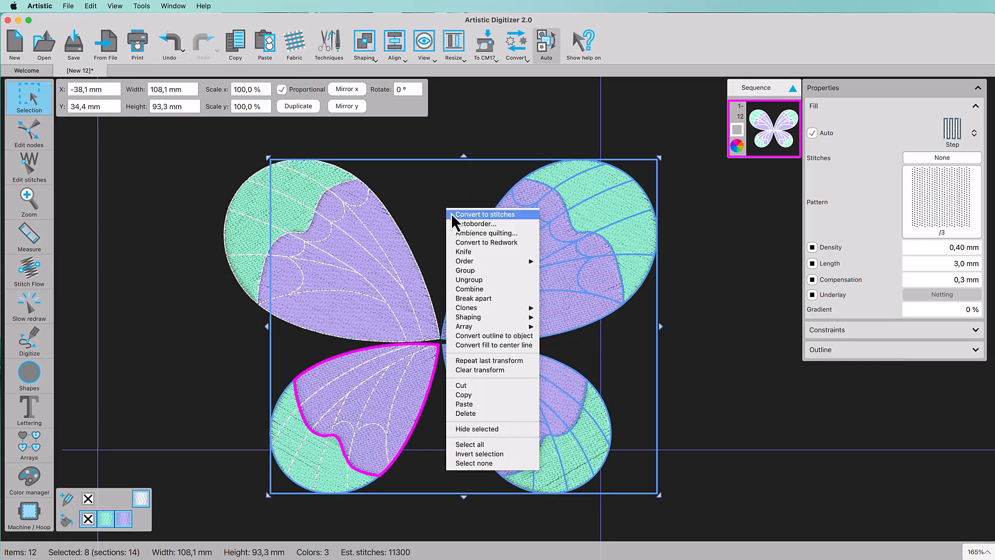
{"action": "left_click", "coordinate": [469, 289]}
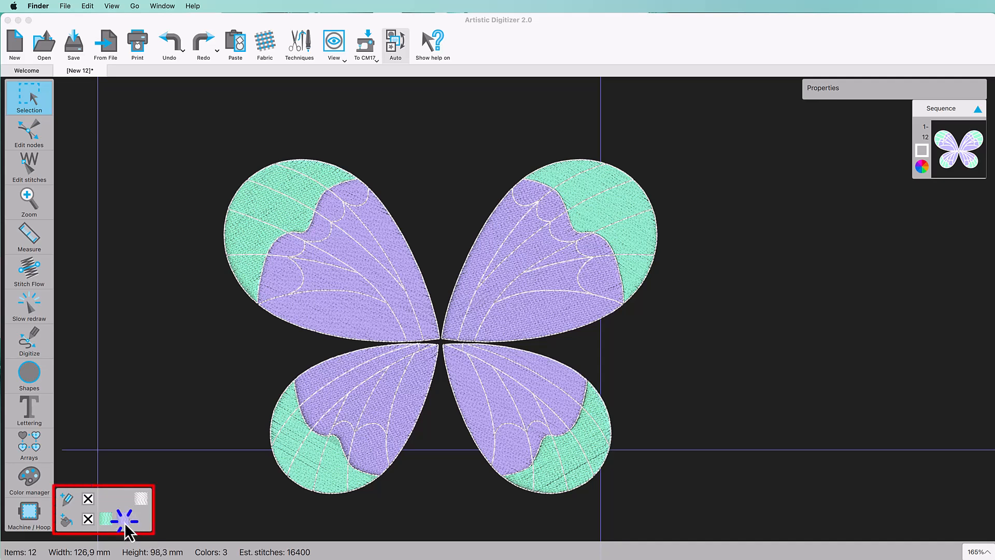
Select all purple-filled wing areas by their fill color and set their gradient to 250%.
{"action": "right_click", "coordinate": [125, 522]}
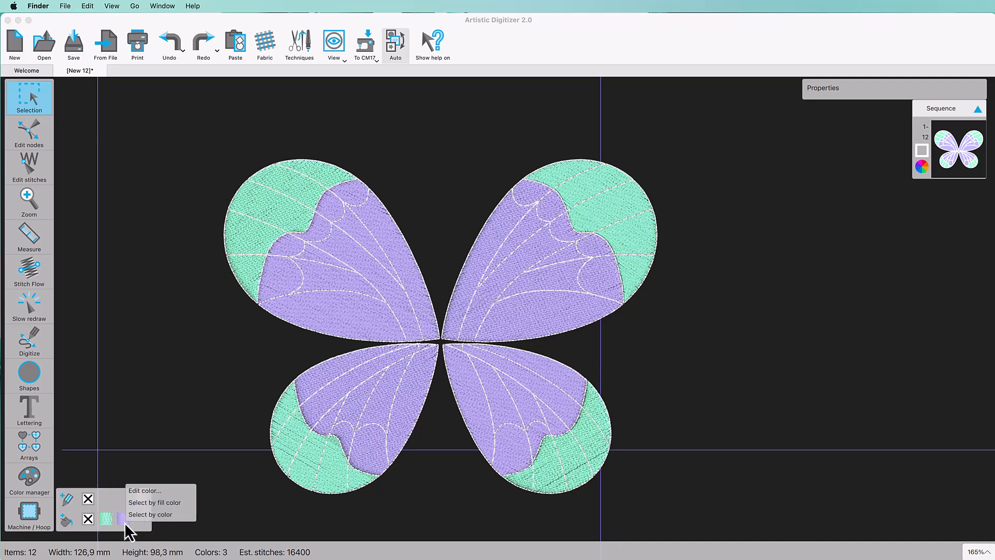
{"action": "left_click", "coordinate": [167, 503]}
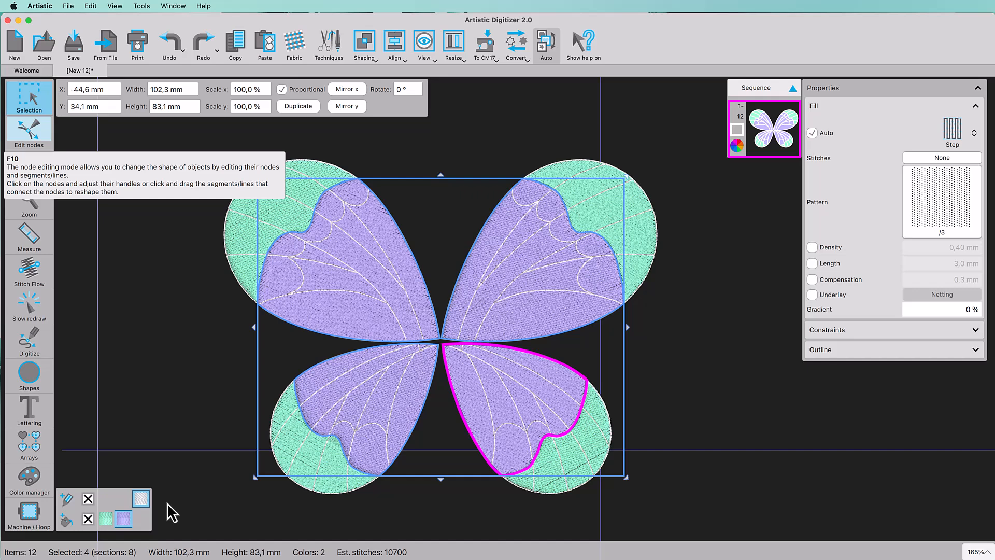
{"action": "left_click", "coordinate": [930, 322]}
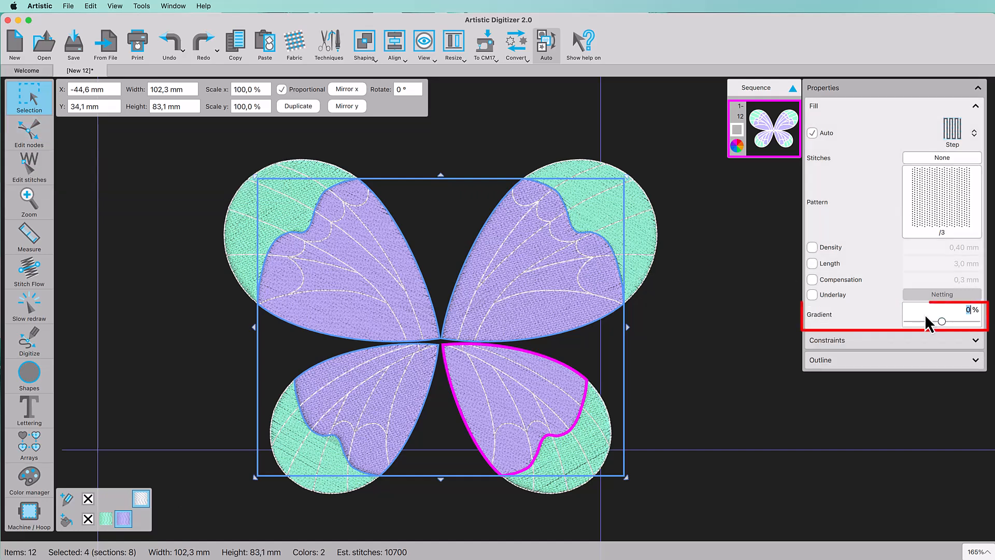
{"action": "type", "text": "25"}
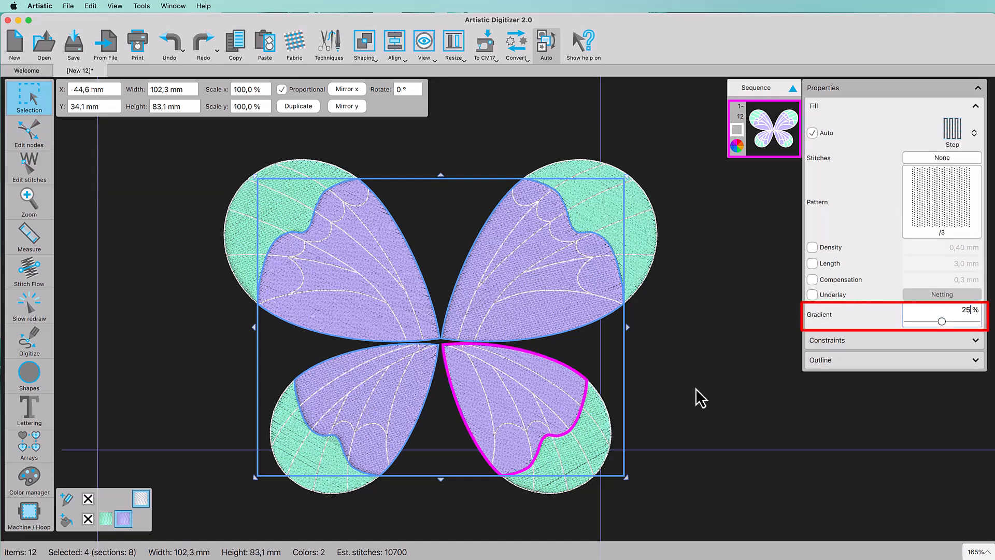
{"action": "type", "text": "0"}
{"action": "key", "text": "Return"}
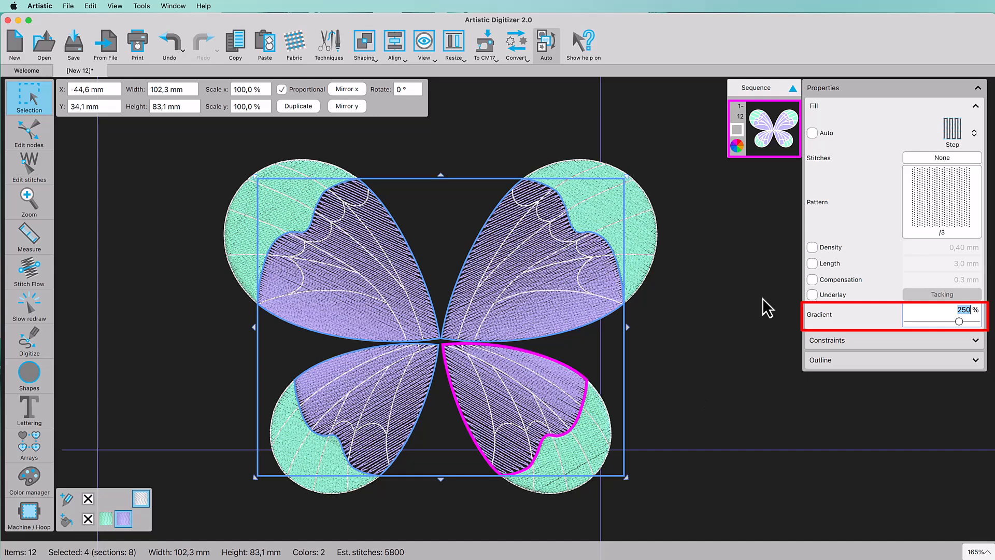
Enable a custom density for the selected purple wing fills and set it to 0,60 mm.
{"action": "left_click", "coordinate": [812, 248]}
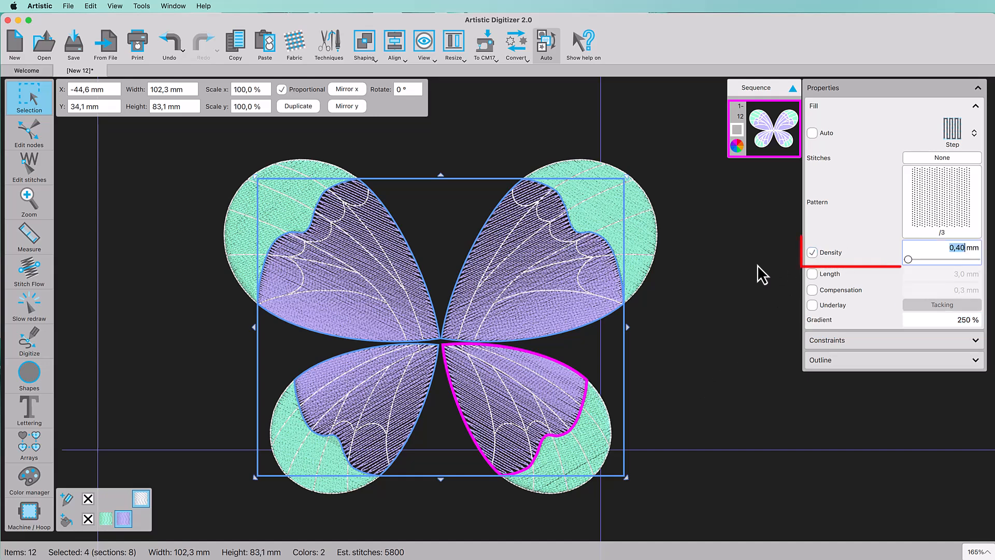
{"action": "type", "text": "0"}
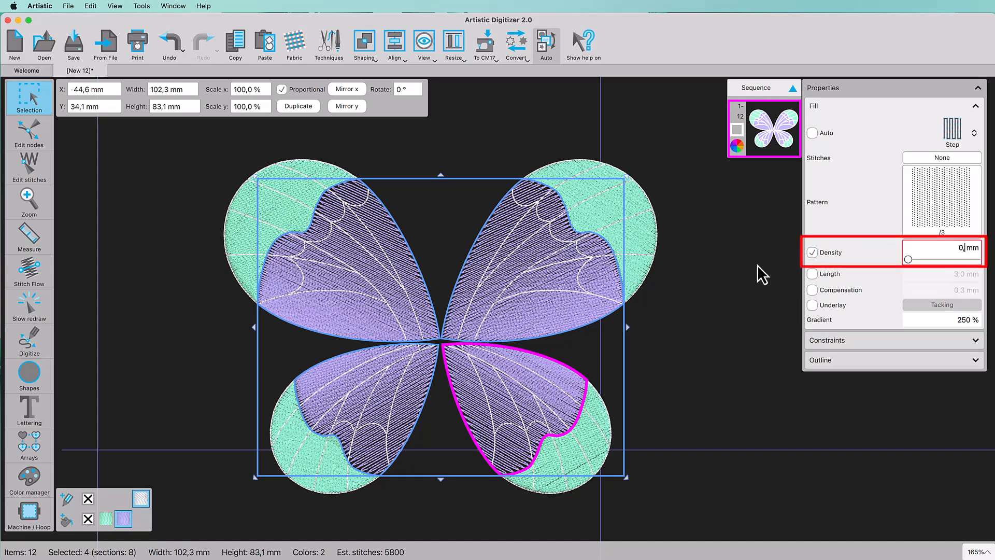
{"action": "type", "text": ",6"}
{"action": "key", "text": "Return"}
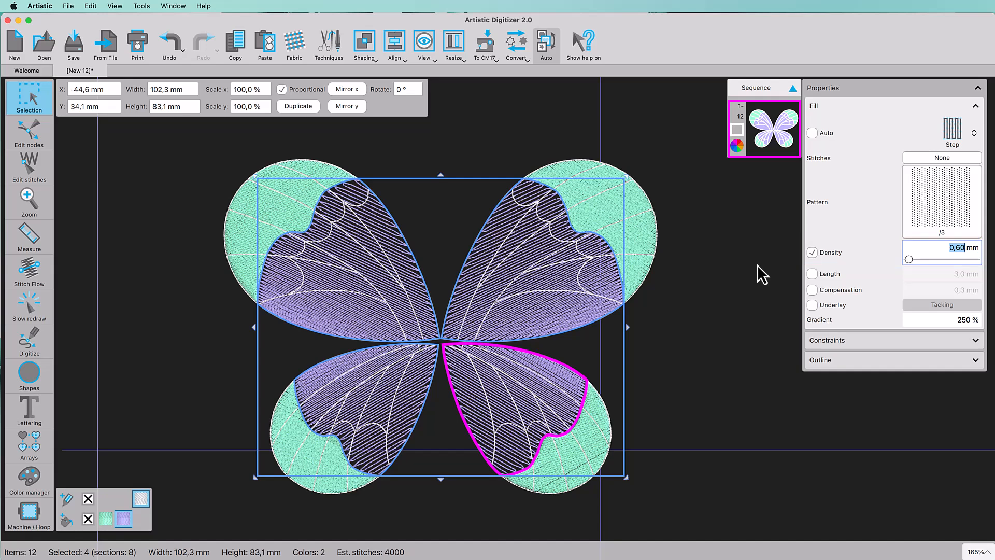
{"action": "key", "text": "Escape"}
Select all green wing tip areas by color and set their gradient to 250% and density to 0,50 mm.
{"action": "right_click", "coordinate": [107, 521]}
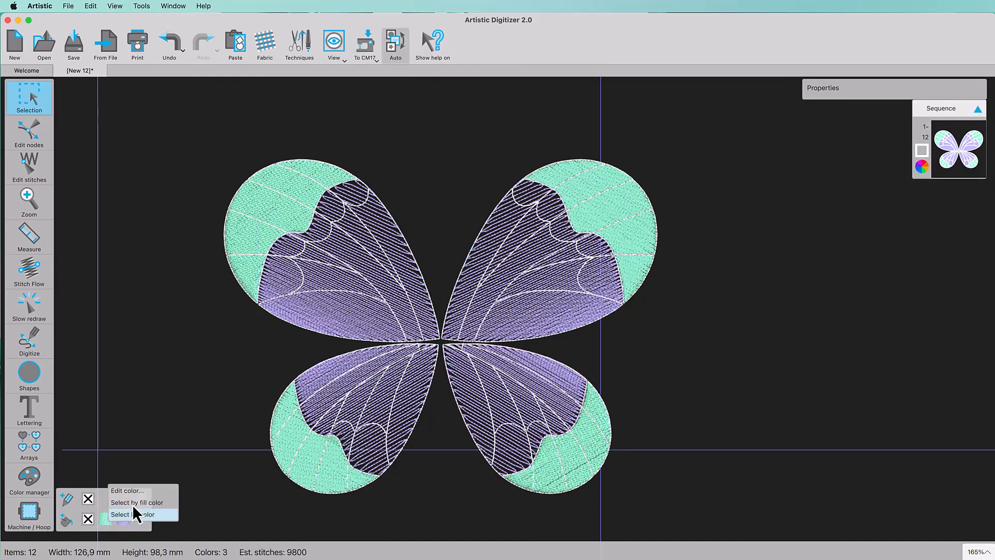
{"action": "left_click", "coordinate": [159, 514]}
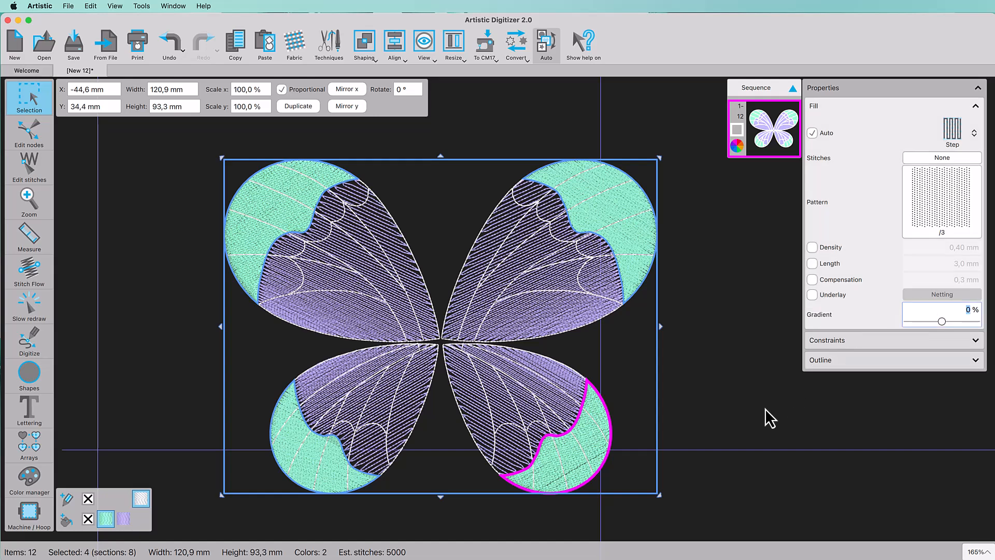
{"action": "type", "text": "250"}
{"action": "key", "text": "Return"}
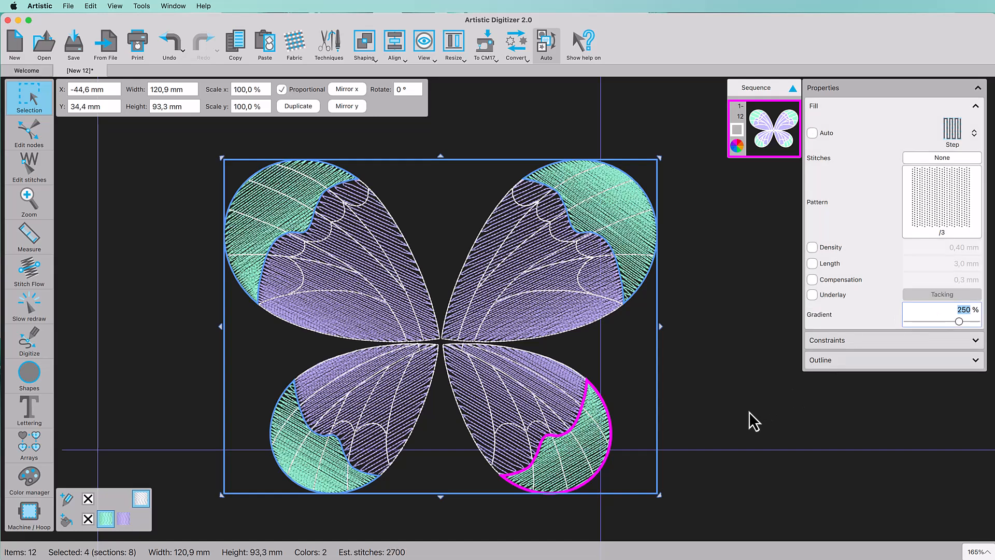
{"action": "left_click", "coordinate": [813, 248]}
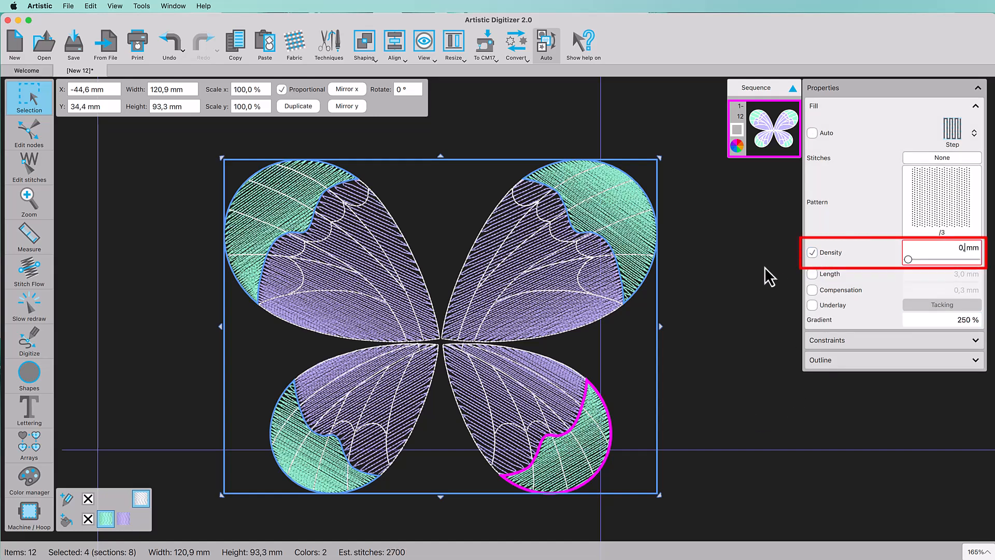
{"action": "type", "text": "50"}
{"action": "key", "text": "Return"}
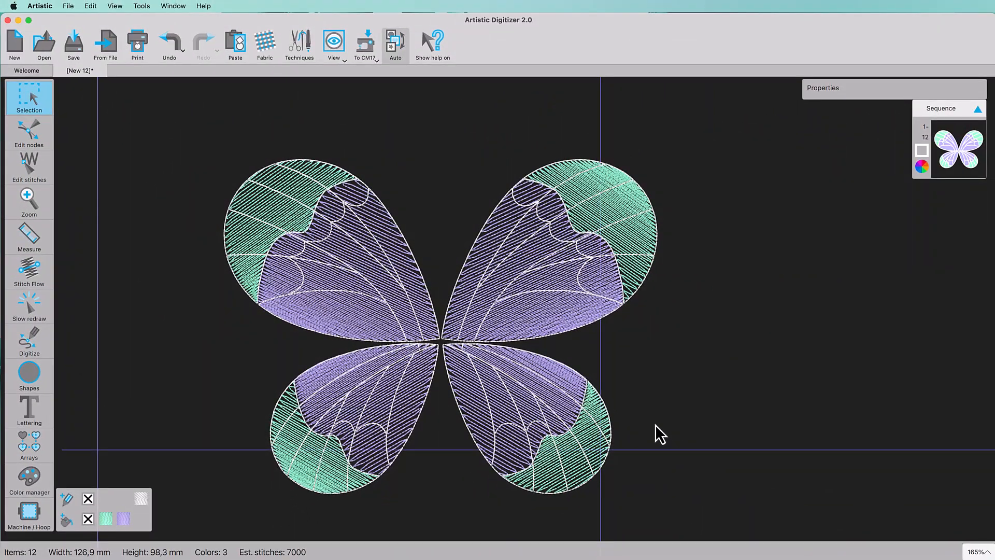
Center the design to the hoop and draw a narrow vertical ellipse about 11 mm wide and 68 mm high between the wings as the body.
{"action": "left_click", "coordinate": [374, 58]}
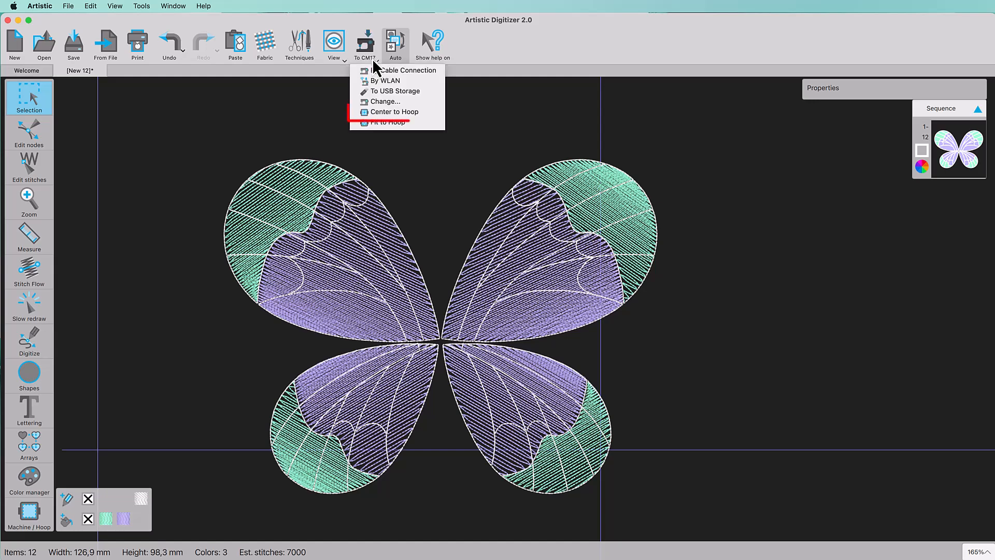
{"action": "left_click", "coordinate": [385, 113]}
{"action": "left_click", "coordinate": [49, 366]}
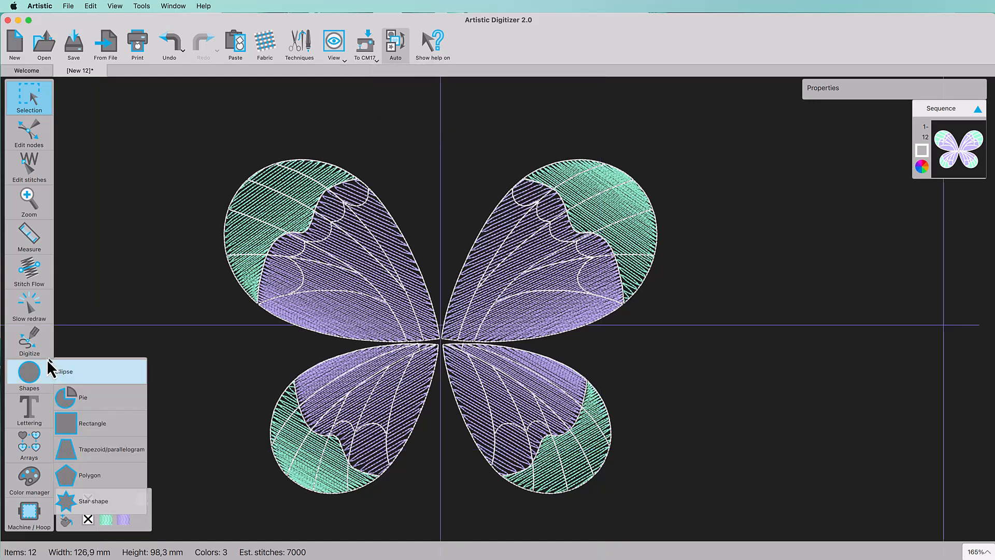
{"action": "left_click", "coordinate": [49, 366]}
{"action": "left_click_drag", "start_coordinate": [426, 222], "coordinate": [465, 466]}
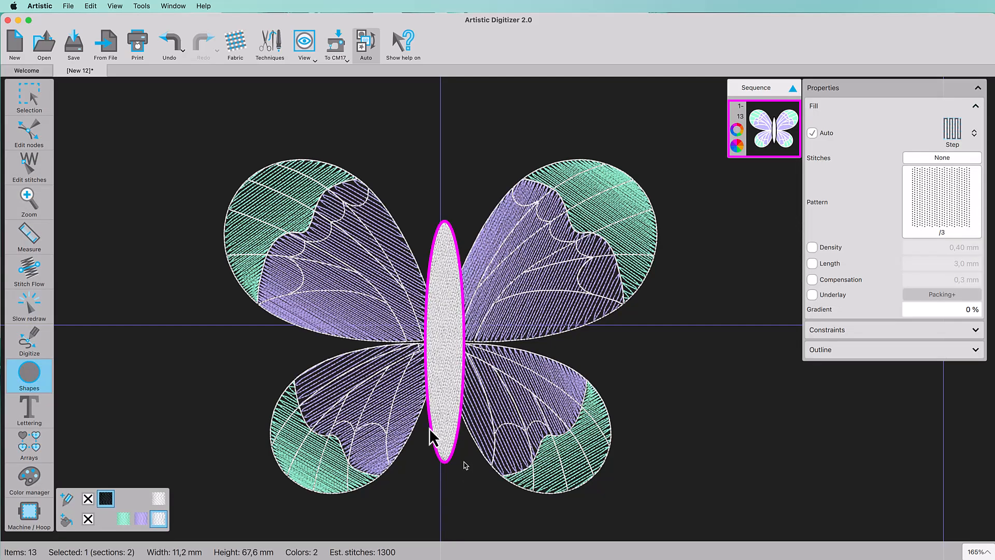
Position the body ellipse at X 0 mm and Y 0 mm.
{"action": "left_click", "coordinate": [31, 101]}
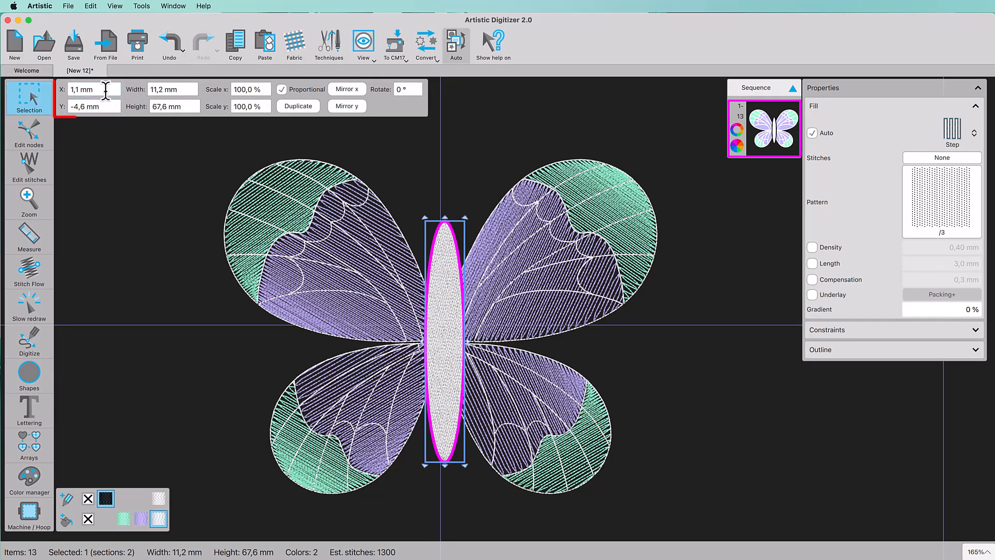
{"action": "left_click", "coordinate": [106, 90]}
{"action": "type", "text": "0"}
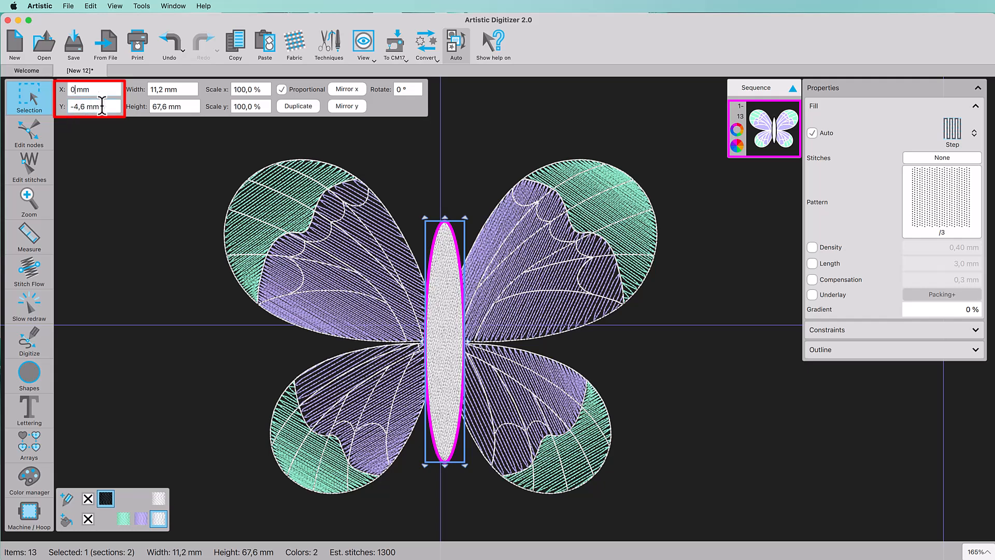
{"action": "key", "text": "Tab"}
{"action": "type", "text": "0"}
{"action": "key", "text": "Return"}
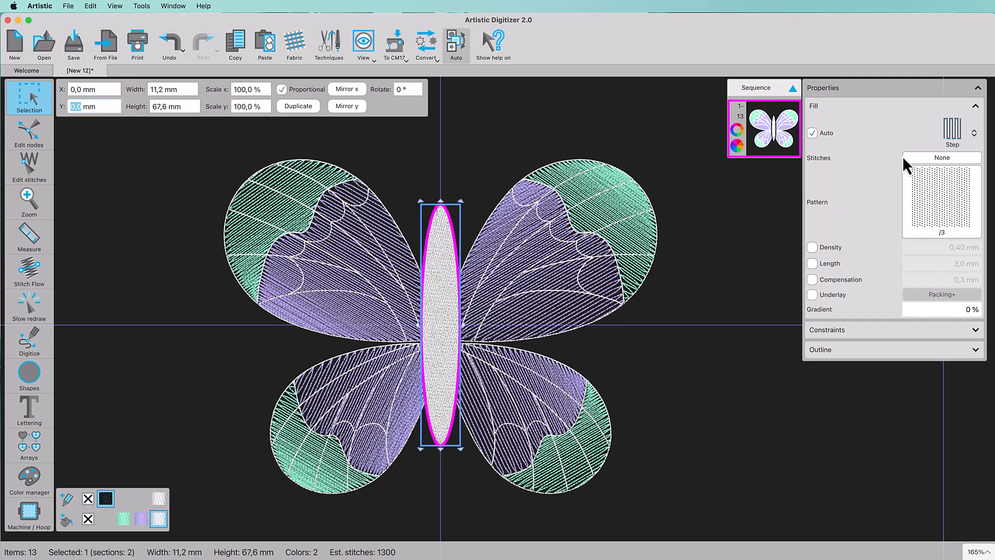
Change the body's fill type to Satin and apply the wide satin stitch to it.
{"action": "left_click", "coordinate": [952, 130]}
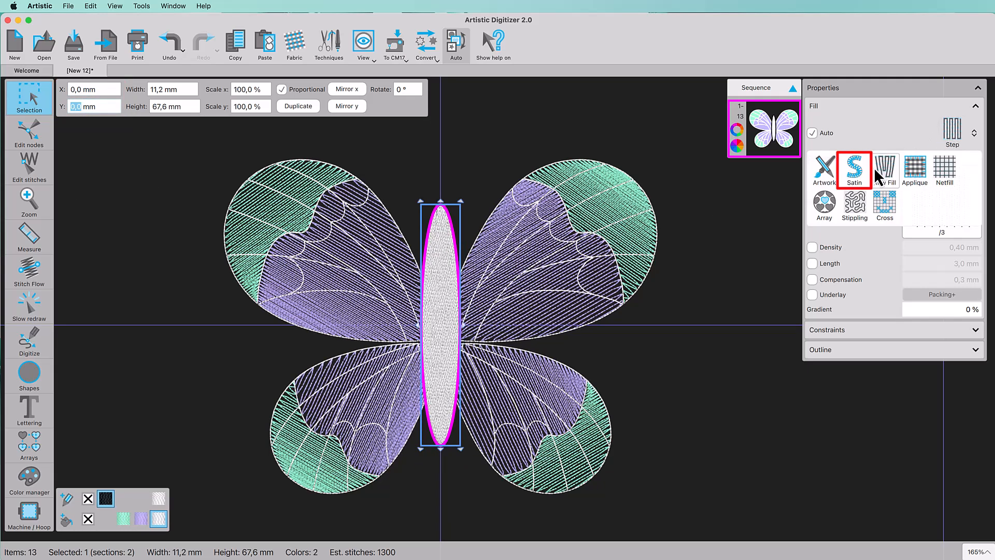
{"action": "left_click", "coordinate": [865, 179]}
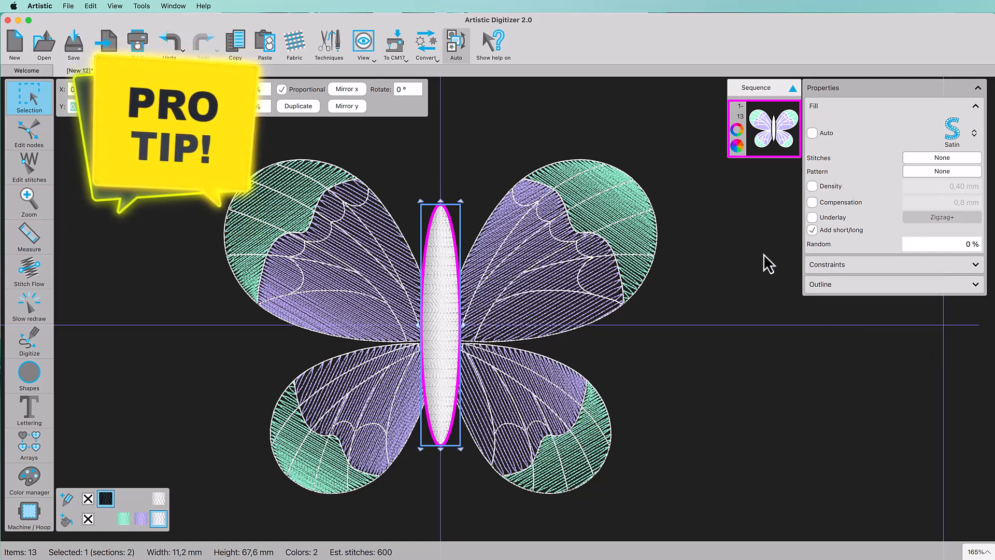
{"action": "left_click", "coordinate": [929, 170]}
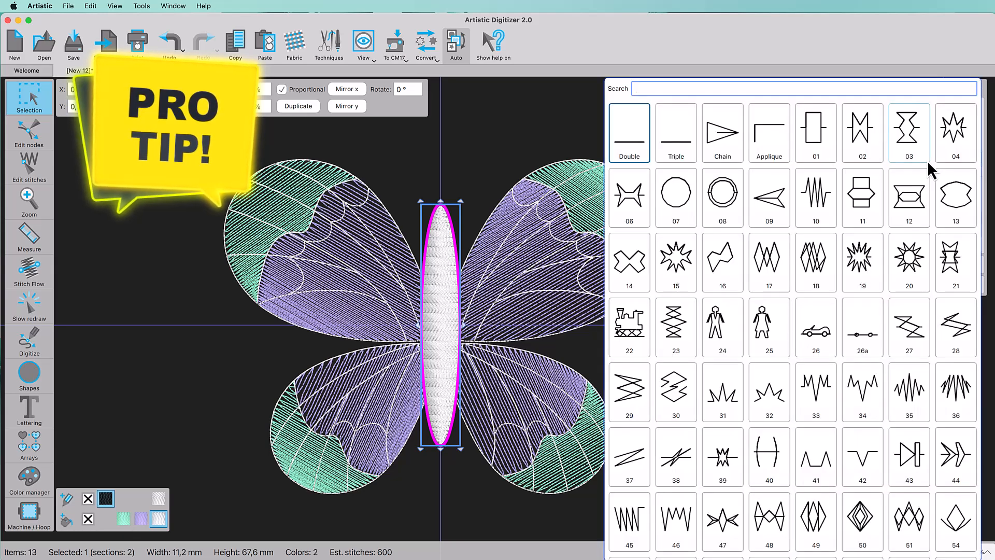
{"action": "type", "text": "W"}
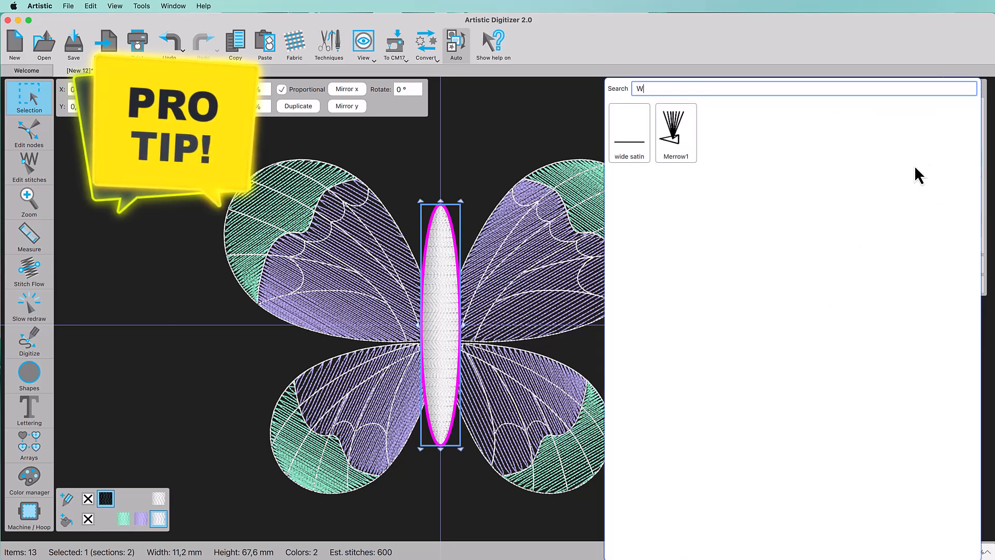
{"action": "left_click", "coordinate": [641, 140]}
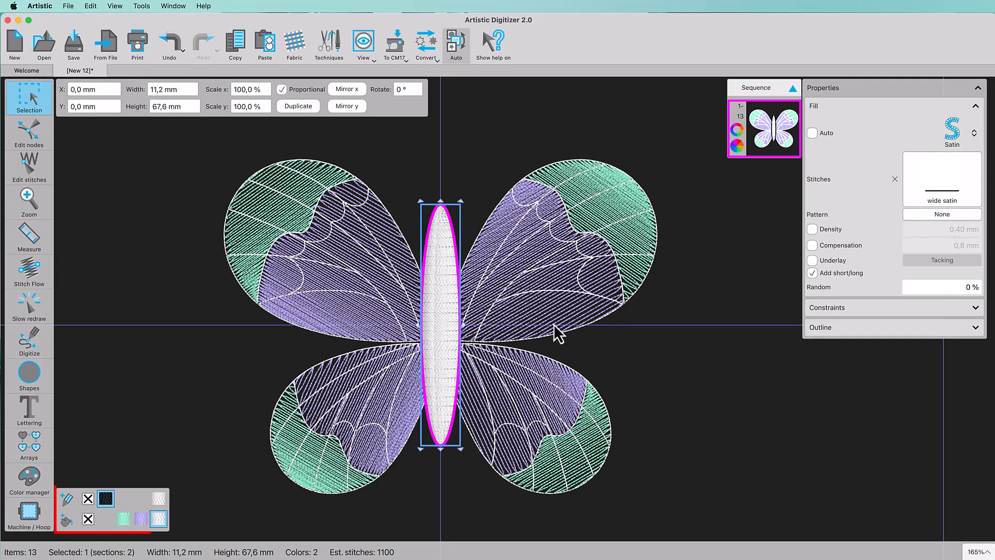
Remove the body's outline, fill it with the wings' purple and deselect it.
{"action": "left_click", "coordinate": [93, 505]}
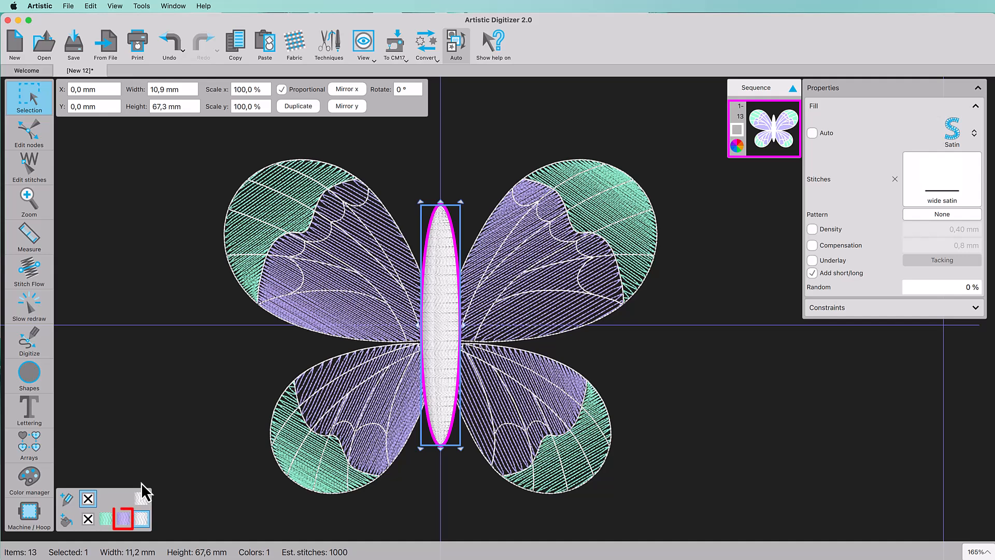
{"action": "left_click", "coordinate": [123, 524]}
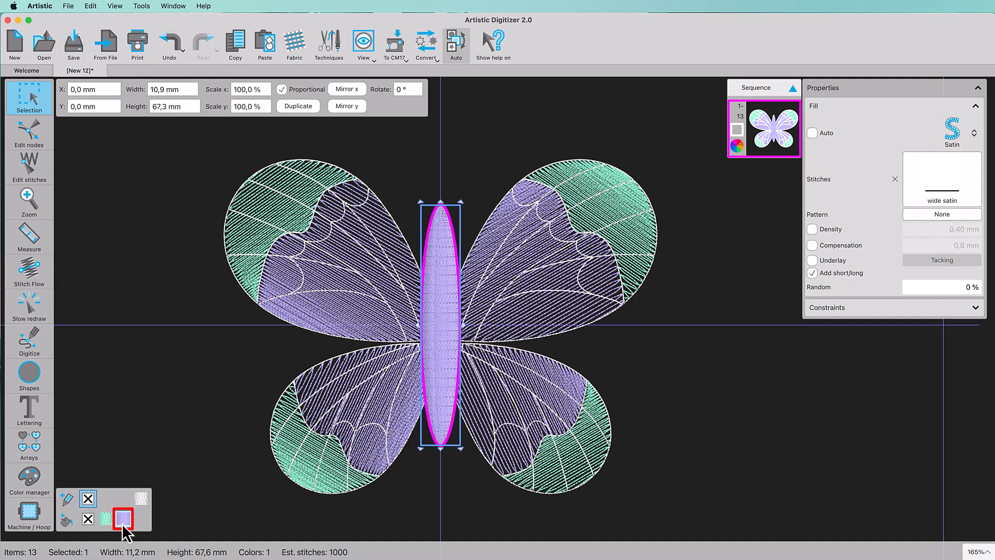
{"action": "left_click", "coordinate": [96, 305]}
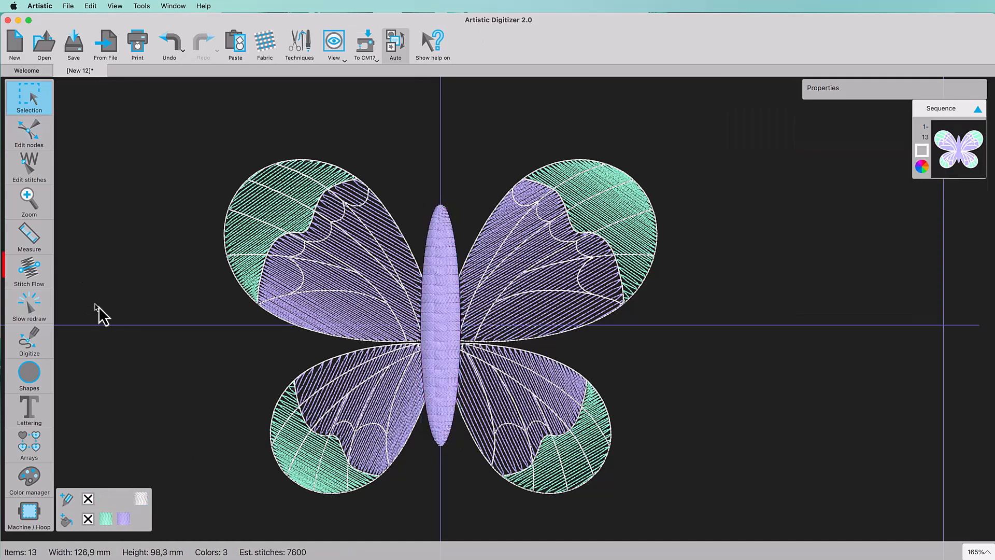
Draw curved Stitch Flow direction lines across the purple areas of the left and right upper wings.
{"action": "left_click", "coordinate": [38, 282]}
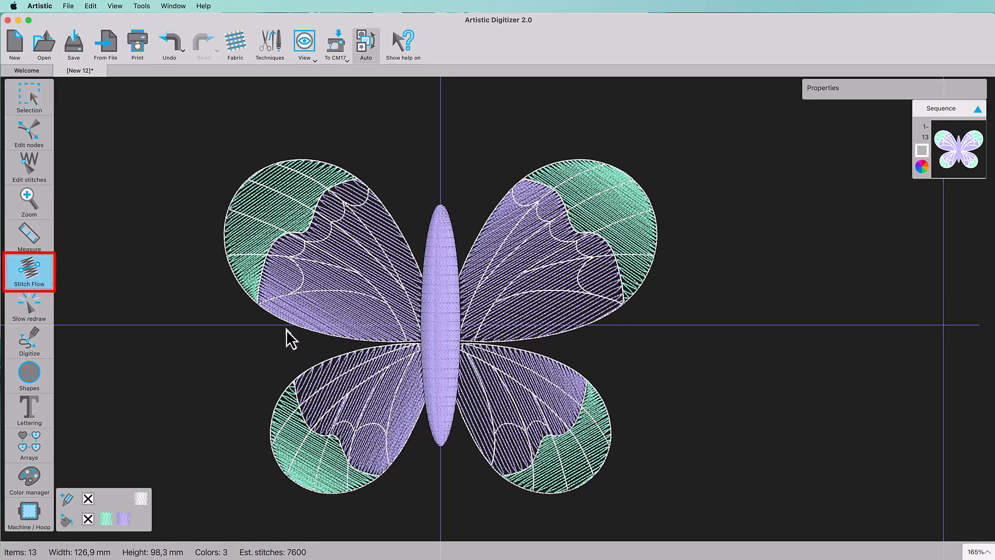
{"action": "left_click", "coordinate": [390, 213]}
{"action": "left_click_drag", "start_coordinate": [389, 211], "coordinate": [306, 328]}
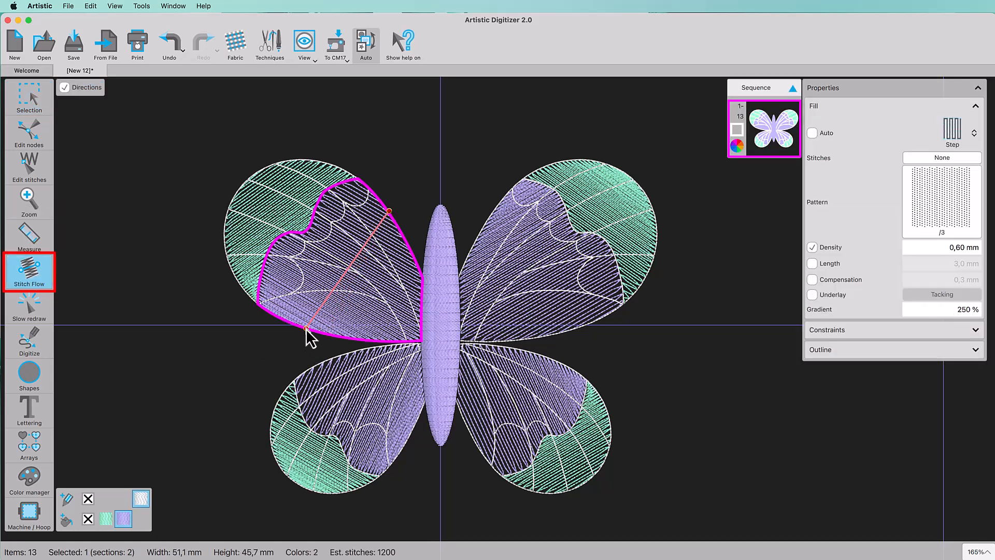
{"action": "left_click_drag", "start_coordinate": [358, 257], "coordinate": [384, 248]}
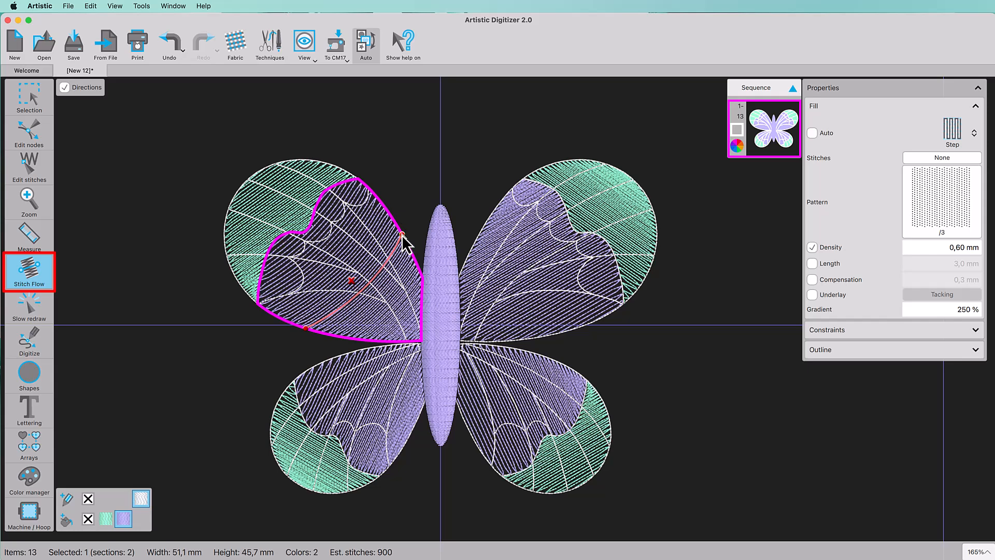
{"action": "left_click", "coordinate": [557, 336]}
{"action": "left_click_drag", "start_coordinate": [554, 332], "coordinate": [471, 249]}
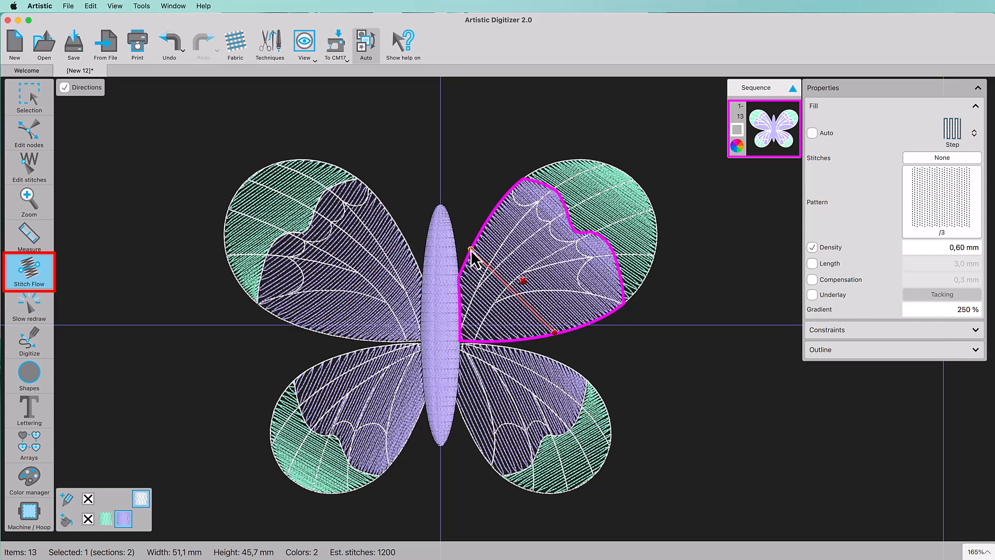
Draw curved stitch direction lines across the purple areas of both lower wings, from the upper edge to the inner edge.
{"action": "left_click", "coordinate": [346, 357]}
{"action": "mouse_move", "coordinate": [346, 356]}
{"action": "left_mouse_down"}
{"action": "mouse_move", "coordinate": [409, 440]}
{"action": "mouse_move", "coordinate": [413, 426]}
{"action": "left_mouse_up"}
{"action": "left_click_drag", "start_coordinate": [346, 356], "coordinate": [330, 360]}
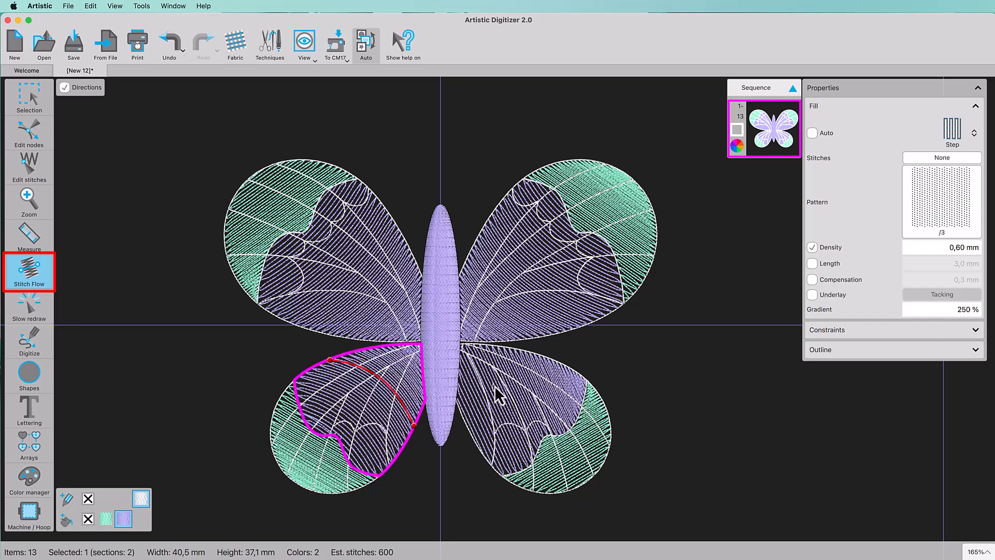
{"action": "left_click", "coordinate": [552, 362]}
{"action": "left_click_drag", "start_coordinate": [538, 365], "coordinate": [538, 356]}
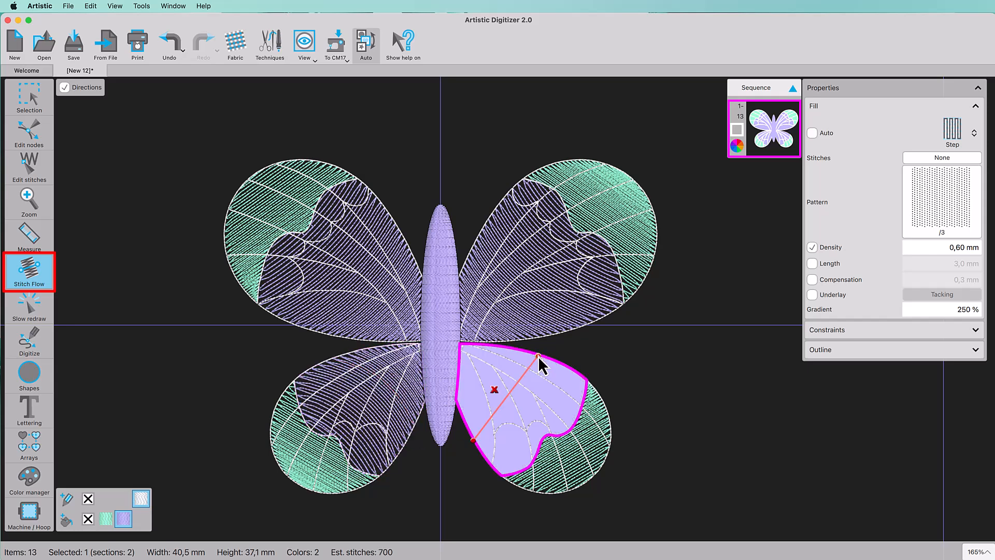
{"action": "mouse_move", "coordinate": [510, 391]}
{"action": "left_mouse_down"}
{"action": "mouse_move", "coordinate": [504, 381]}
{"action": "mouse_move", "coordinate": [528, 353]}
{"action": "left_mouse_up"}
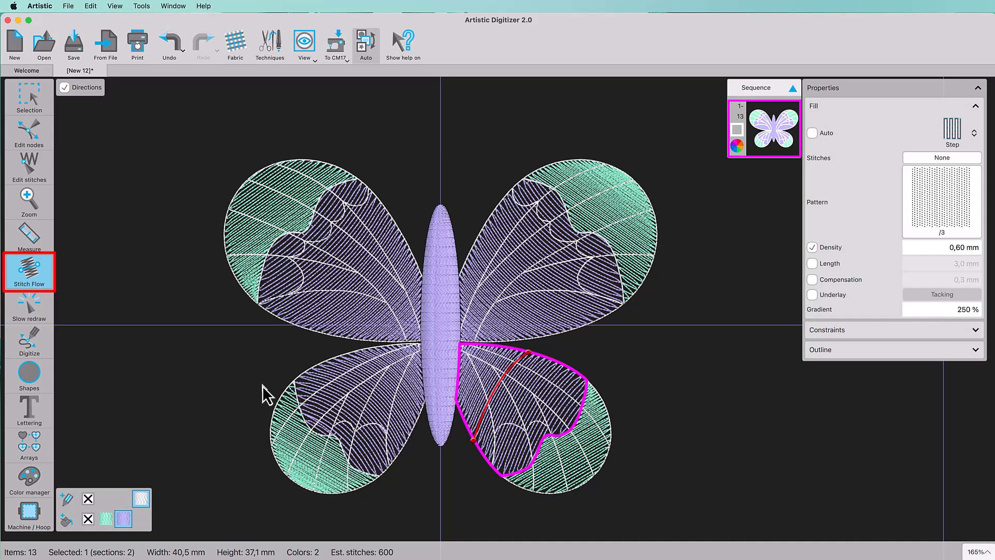
Draw a stitch direction line across the green tip of the upper left wing and bend it along the outer edge.
{"action": "left_click", "coordinate": [248, 268]}
{"action": "left_click_drag", "start_coordinate": [227, 256], "coordinate": [314, 161]}
{"action": "left_click_drag", "start_coordinate": [279, 213], "coordinate": [262, 197]}
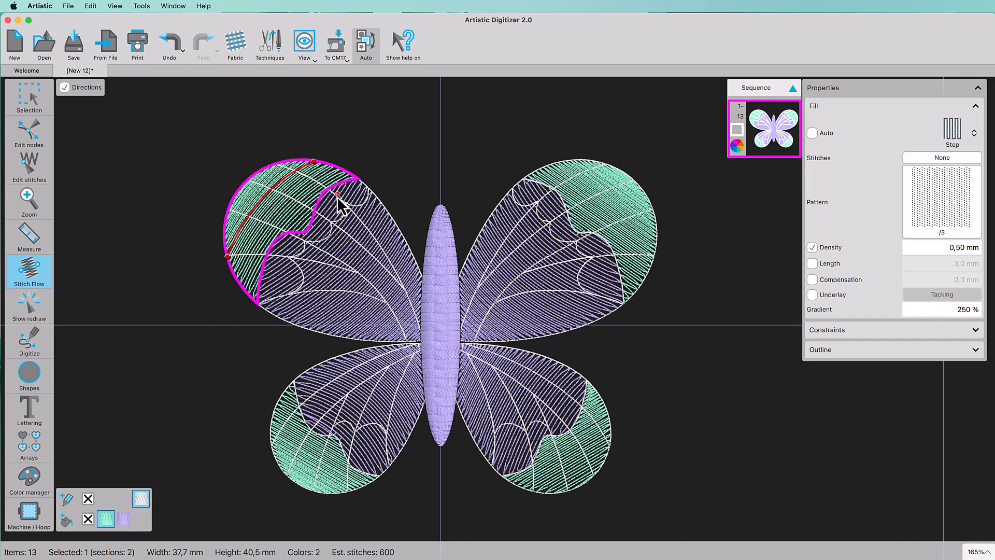
Draw a curved stitch direction line across the green tip of the upper right wing and set its gradient to -250 %.
{"action": "left_click", "coordinate": [559, 159]}
{"action": "mouse_move", "coordinate": [647, 274]}
{"action": "left_mouse_down"}
{"action": "mouse_move", "coordinate": [642, 252]}
{"action": "mouse_move", "coordinate": [569, 162]}
{"action": "left_mouse_up"}
{"action": "left_click_drag", "start_coordinate": [600, 210], "coordinate": [615, 201]}
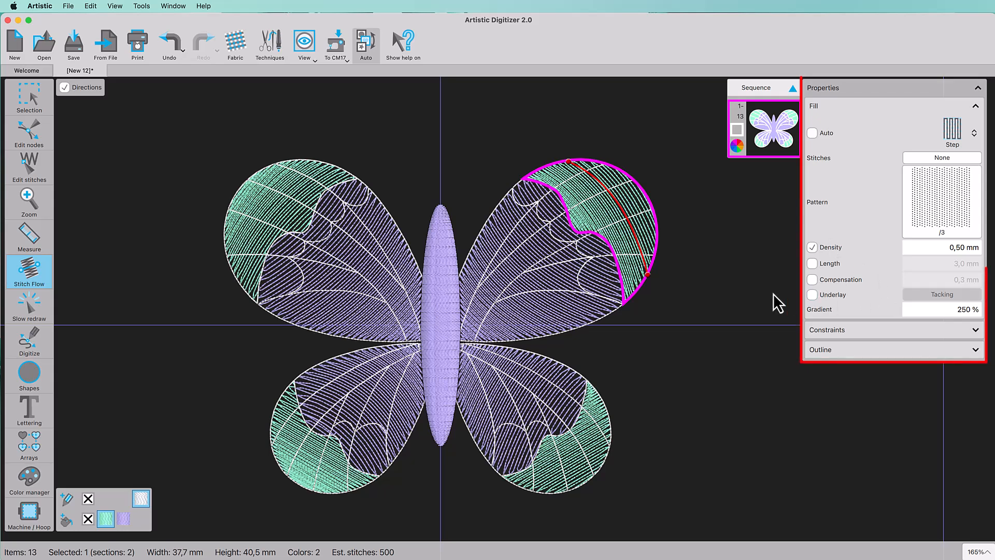
{"action": "left_click", "coordinate": [950, 311]}
{"action": "left_click", "coordinate": [949, 313]}
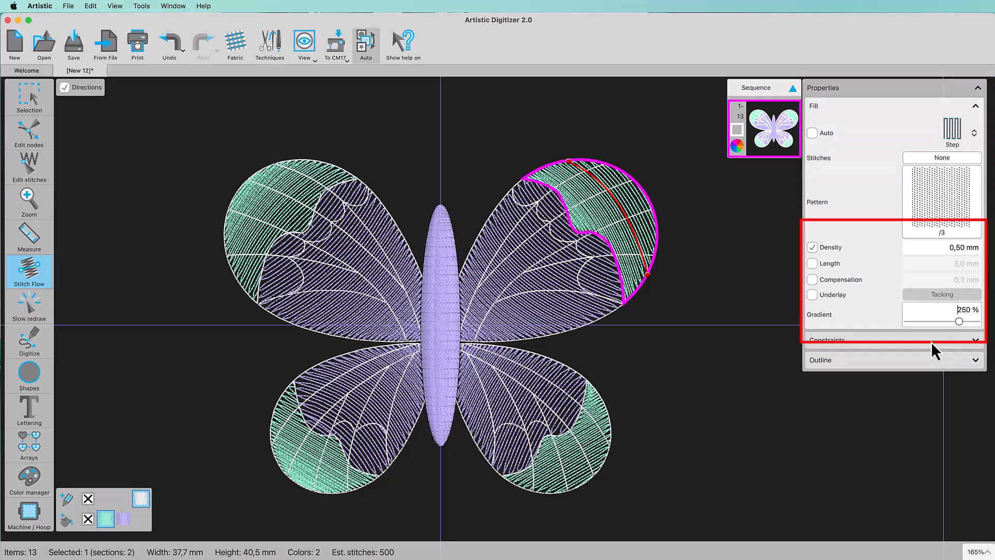
{"action": "type", "text": "-"}
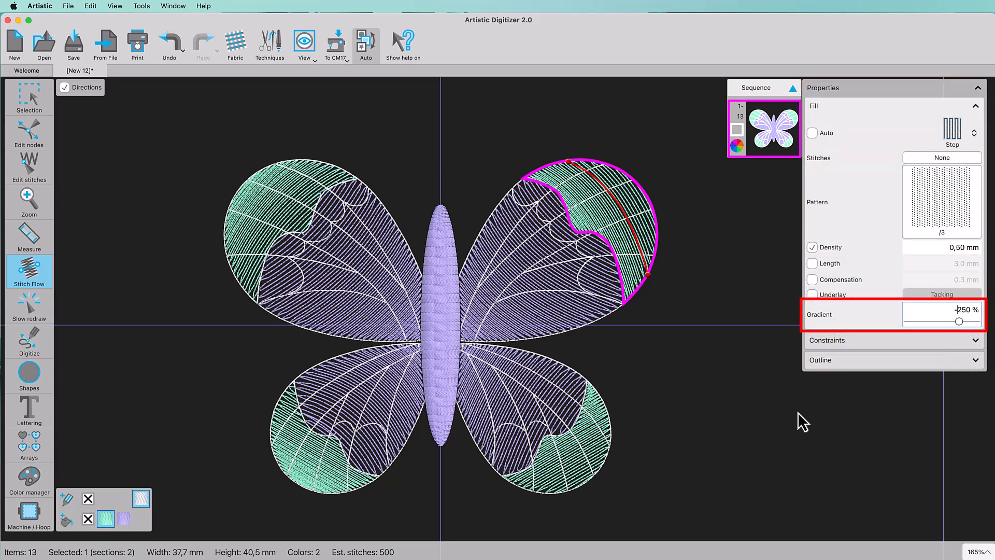
{"action": "key", "text": "Return"}
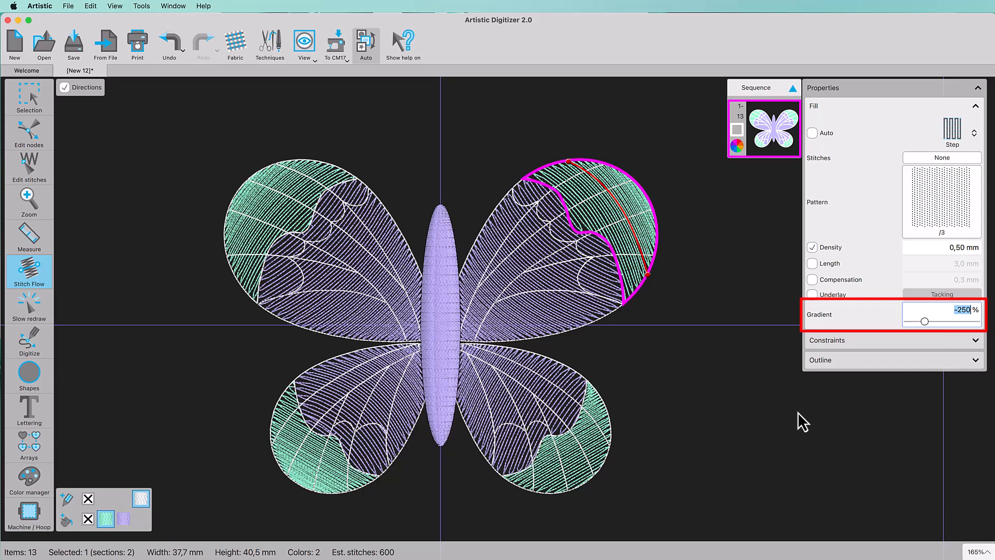
Draw stitch direction lines across the green tips of both lower wings and bend them along the outer edges.
{"action": "left_click", "coordinate": [574, 459]}
{"action": "left_click_drag", "start_coordinate": [558, 489], "coordinate": [543, 493]}
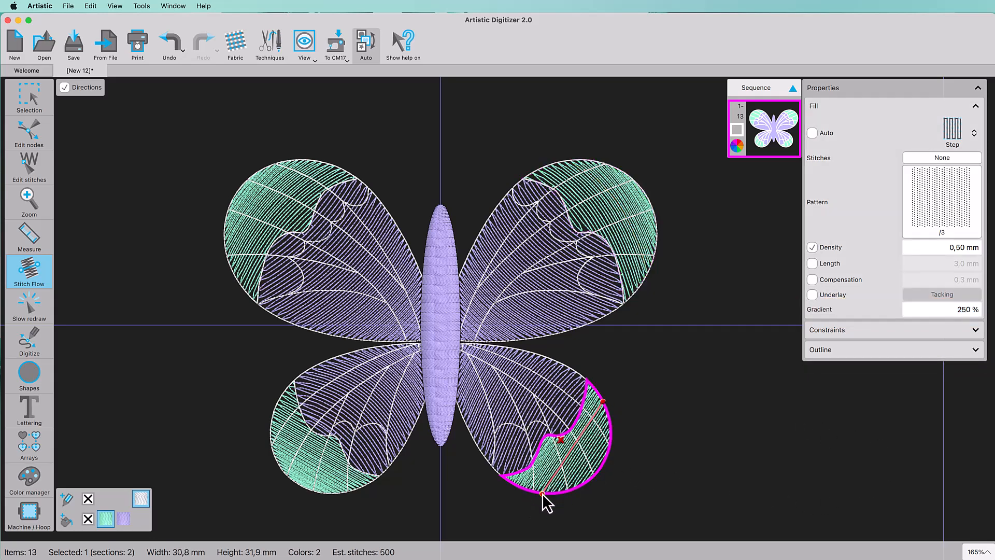
{"action": "left_click_drag", "start_coordinate": [590, 460], "coordinate": [593, 463]}
{"action": "left_click", "coordinate": [332, 471]}
{"action": "left_click_drag", "start_coordinate": [275, 457], "coordinate": [272, 418]}
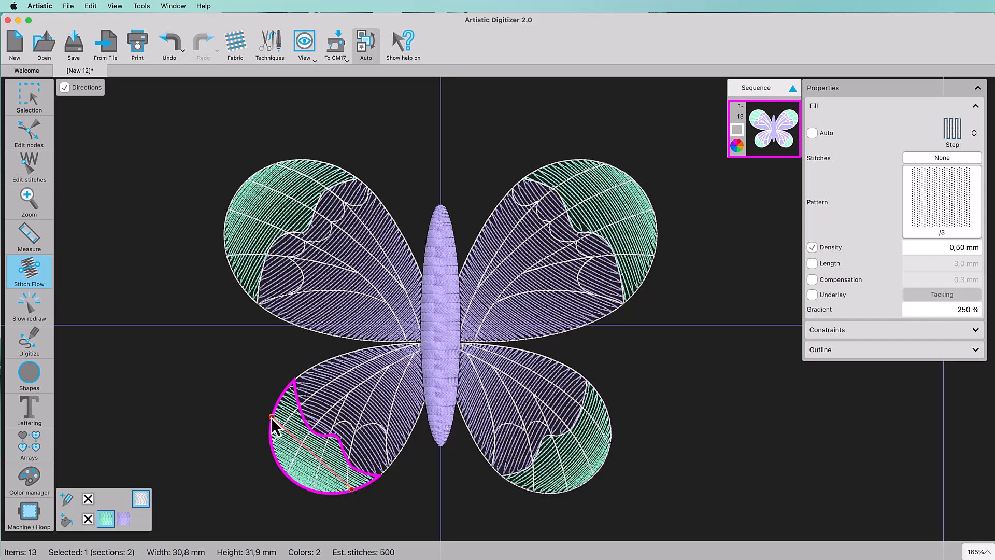
{"action": "left_click_drag", "start_coordinate": [312, 454], "coordinate": [298, 462]}
{"action": "left_click", "coordinate": [409, 504]}
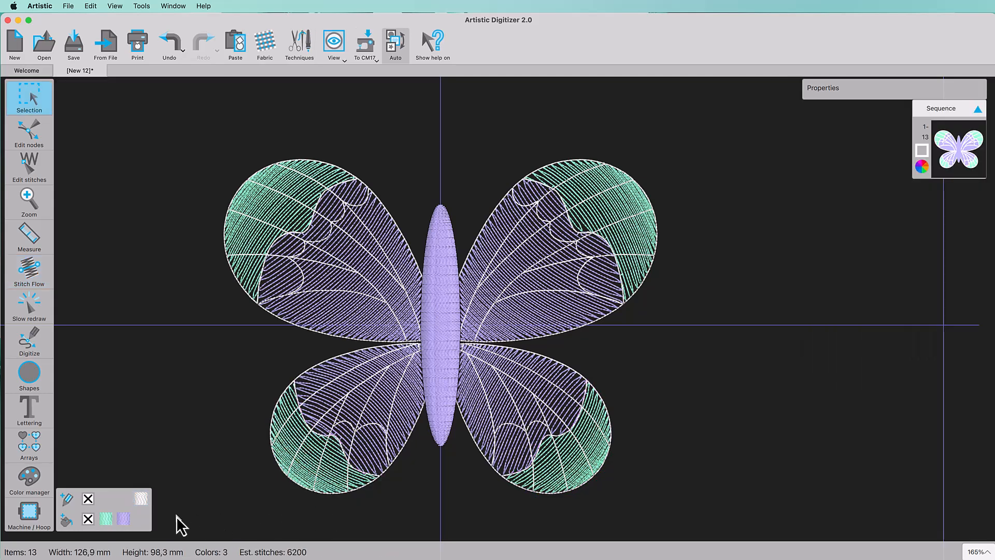
Select all objects with the white outline colour, set their outline passes to 3 and deselect them.
{"action": "right_click", "coordinate": [144, 505]}
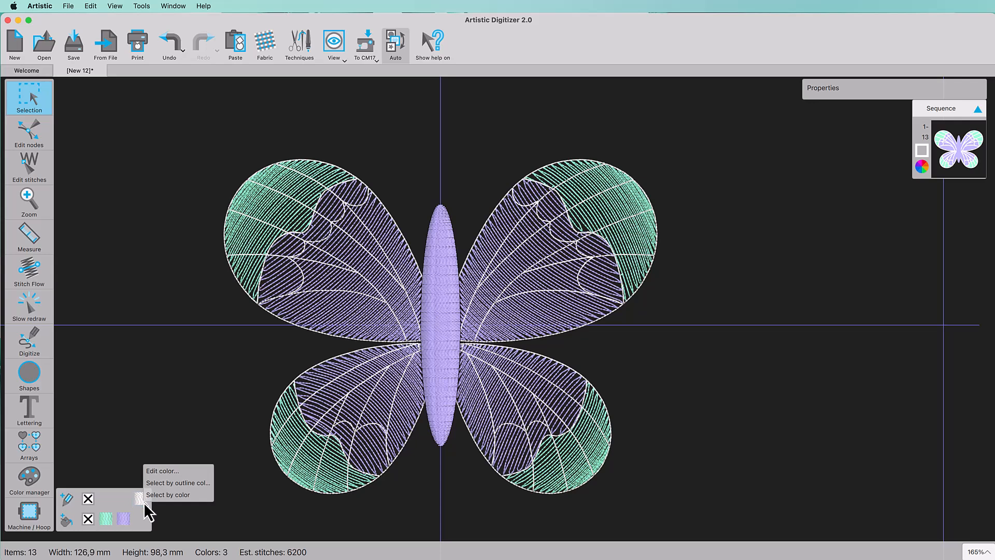
{"action": "left_click", "coordinate": [175, 483]}
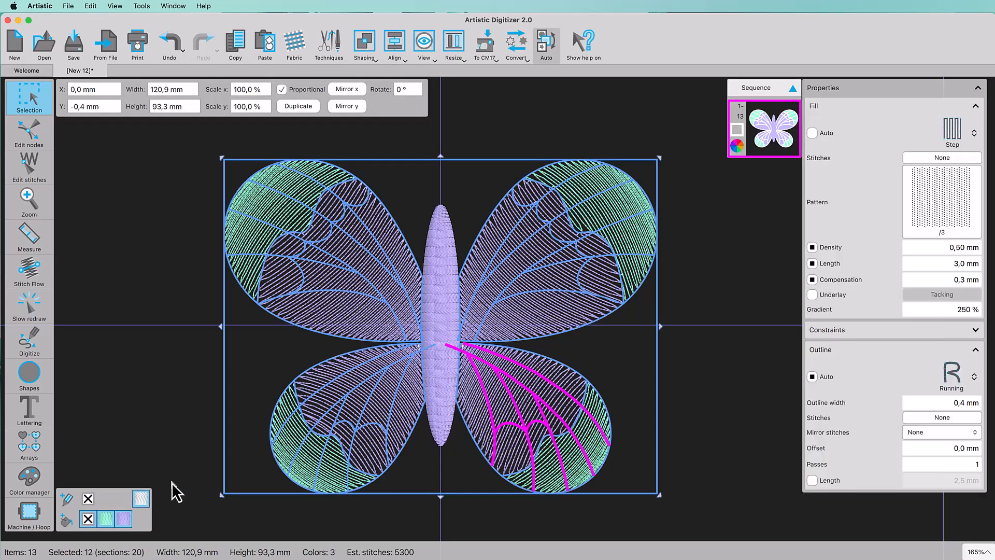
{"action": "left_click", "coordinate": [961, 469]}
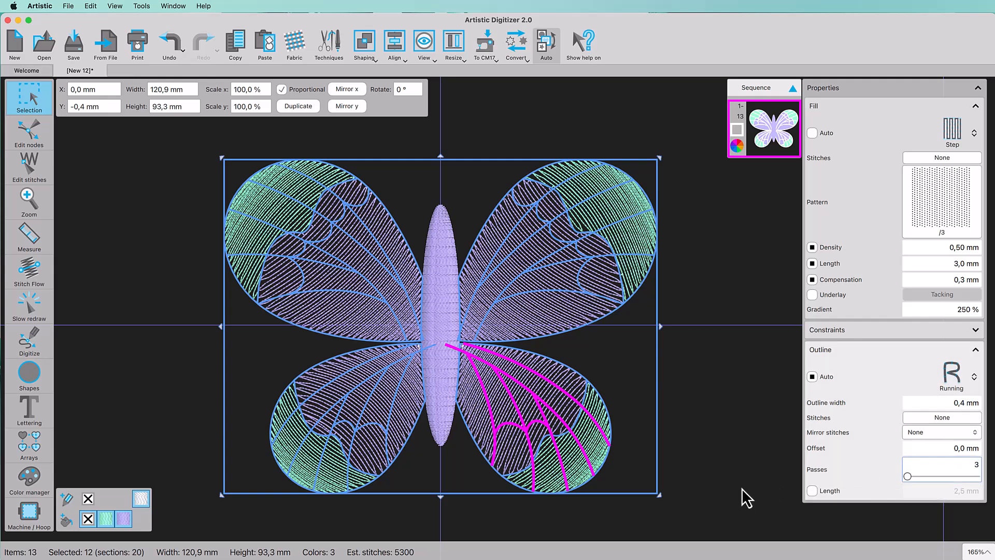
{"action": "type", "text": "3"}
{"action": "key", "text": "Return"}
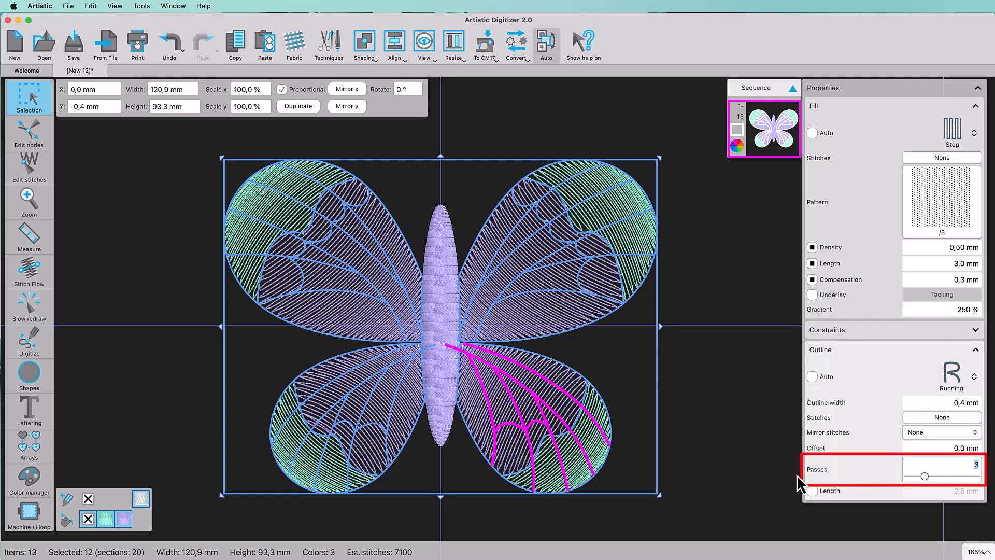
{"action": "left_click", "coordinate": [744, 481]}
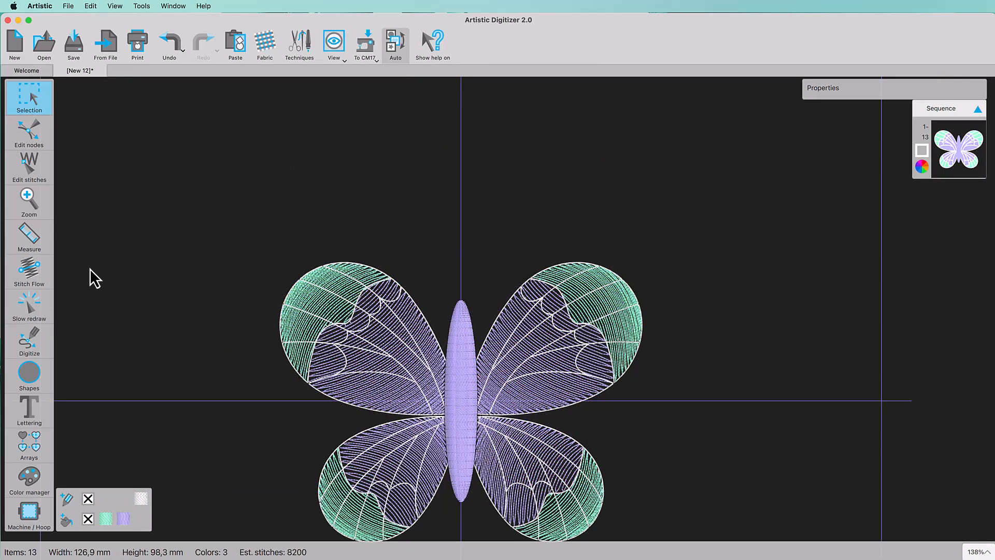
Draw two curled freehand antennae about 66 mm wide and 53 mm high from the top of the body and colour them white.
{"action": "left_click", "coordinate": [44, 357]}
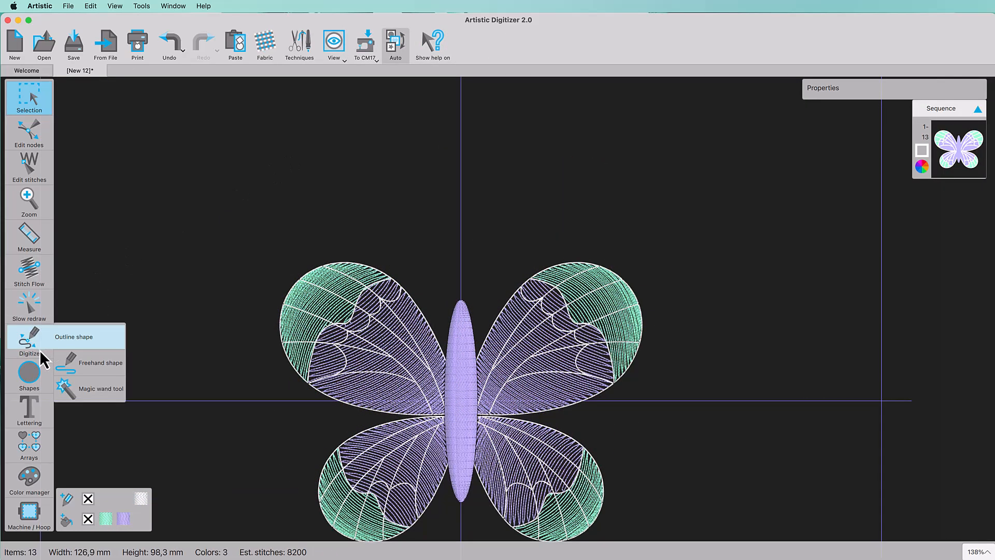
{"action": "left_click", "coordinate": [90, 376]}
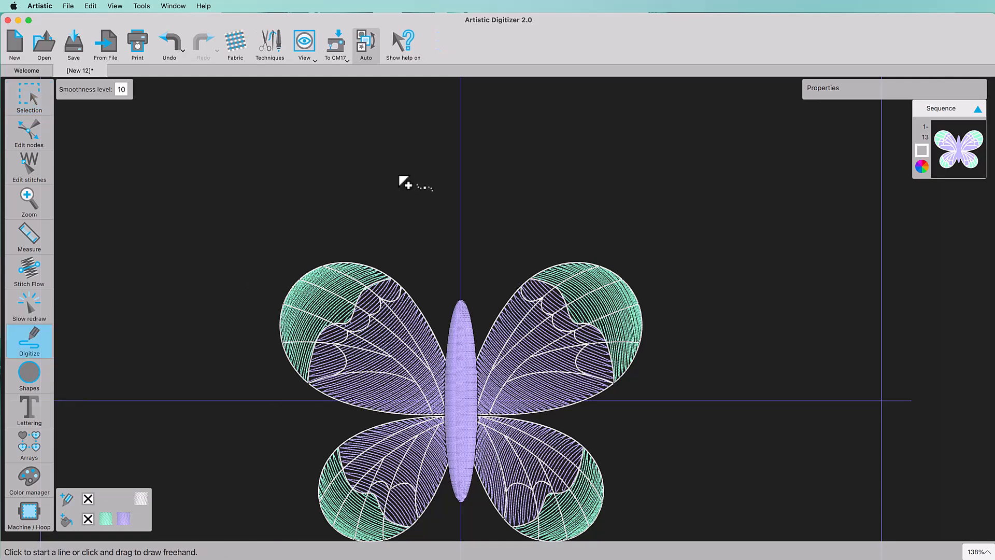
{"action": "mouse_move", "coordinate": [397, 176]}
{"action": "left_mouse_down"}
{"action": "mouse_move", "coordinate": [380, 189]}
{"action": "mouse_move", "coordinate": [371, 158]}
{"action": "mouse_move", "coordinate": [398, 145]}
{"action": "mouse_move", "coordinate": [433, 228]}
{"action": "left_mouse_up"}
{"action": "key", "text": "BackSpace"}
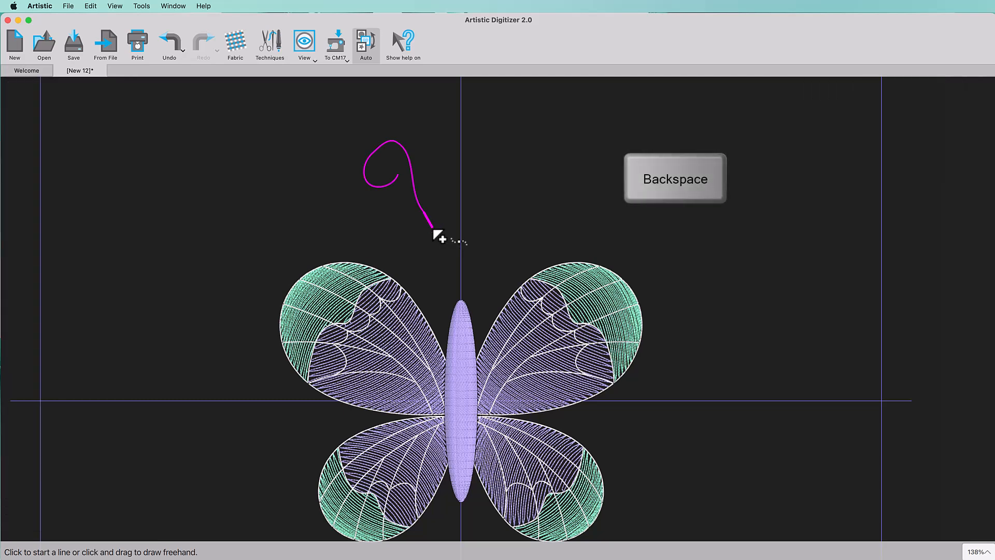
{"action": "key", "text": "shift"}
{"action": "mouse_move", "coordinate": [434, 230]}
{"action": "left_mouse_down"}
{"action": "mouse_move", "coordinate": [464, 301]}
{"action": "mouse_move", "coordinate": [470, 196]}
{"action": "mouse_move", "coordinate": [514, 160]}
{"action": "mouse_move", "coordinate": [551, 159]}
{"action": "mouse_move", "coordinate": [539, 161]}
{"action": "mouse_move", "coordinate": [561, 175]}
{"action": "mouse_move", "coordinate": [535, 204]}
{"action": "mouse_move", "coordinate": [524, 183]}
{"action": "left_mouse_up"}
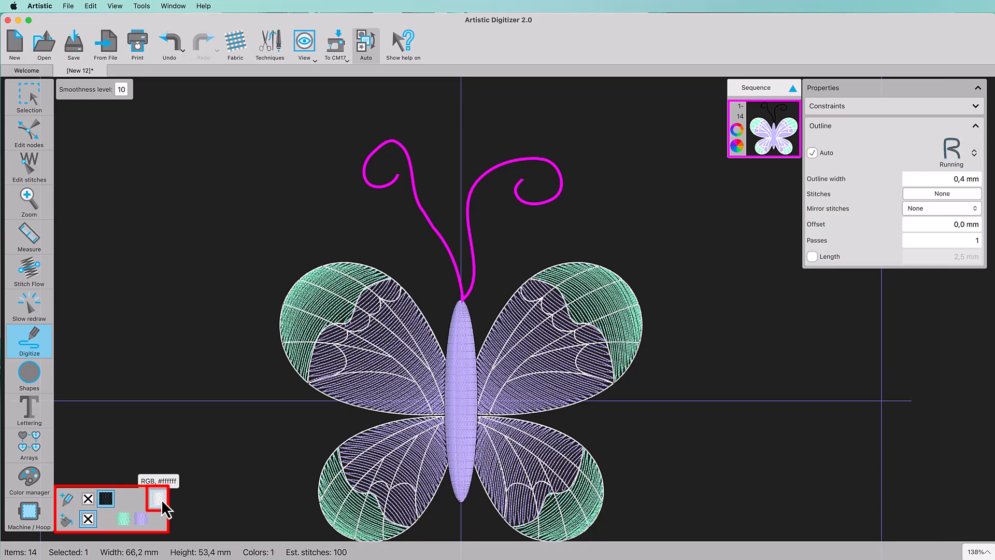
{"action": "left_click", "coordinate": [159, 499]}
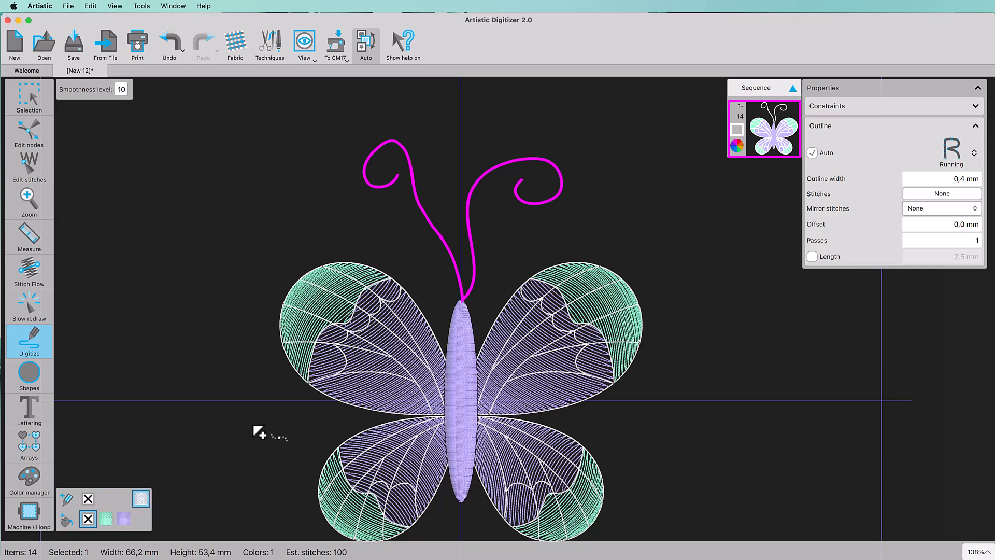
Adjust the nodes of both antennae to smooth their curls and stems.
{"action": "left_click", "coordinate": [32, 136]}
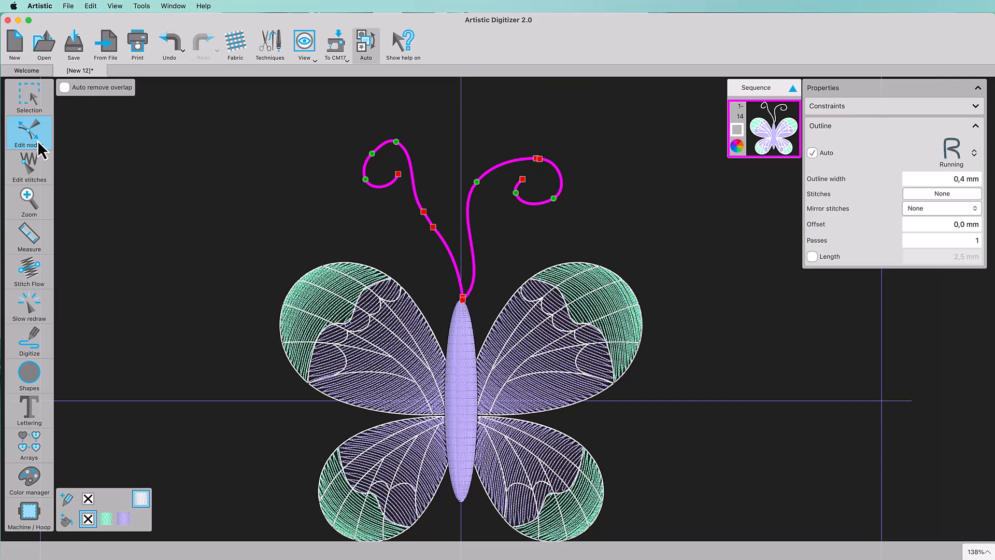
{"action": "left_click", "coordinate": [396, 145]}
{"action": "left_click", "coordinate": [538, 158]}
{"action": "left_click", "coordinate": [518, 197]}
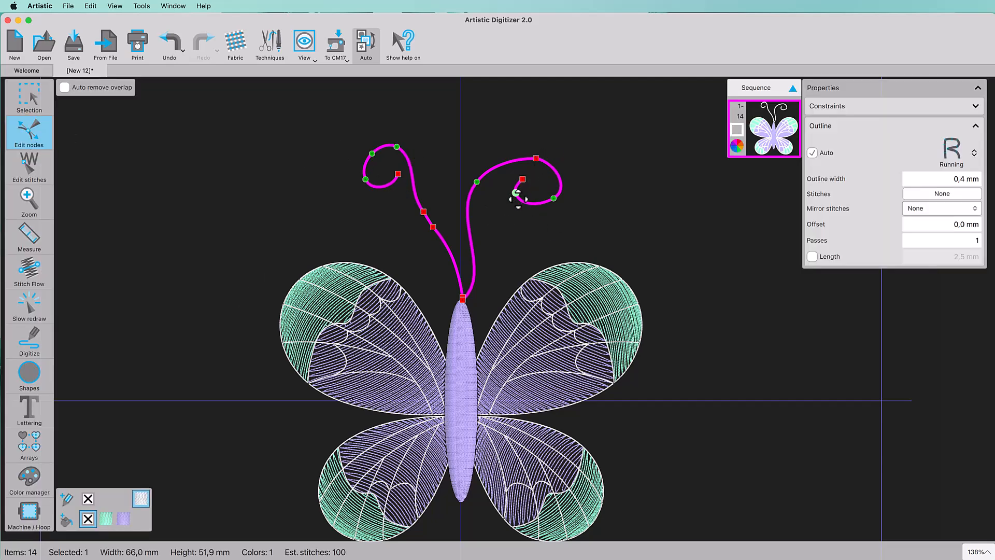
{"action": "left_click_drag", "start_coordinate": [477, 182], "coordinate": [488, 179]}
{"action": "left_click_drag", "start_coordinate": [433, 227], "coordinate": [443, 233]}
Draw looping freehand tails below the body, a left pair about 46 mm wide and 97 mm high and a second pair on the right.
{"action": "mouse_move", "coordinate": [464, 406]}
{"action": "left_mouse_down"}
{"action": "mouse_move", "coordinate": [453, 380]}
{"action": "mouse_move", "coordinate": [442, 398]}
{"action": "mouse_move", "coordinate": [438, 356]}
{"action": "mouse_move", "coordinate": [457, 354]}
{"action": "mouse_move", "coordinate": [464, 297]}
{"action": "mouse_move", "coordinate": [475, 352]}
{"action": "mouse_move", "coordinate": [505, 356]}
{"action": "mouse_move", "coordinate": [483, 349]}
{"action": "mouse_move", "coordinate": [486, 399]}
{"action": "mouse_move", "coordinate": [454, 441]}
{"action": "left_mouse_up"}
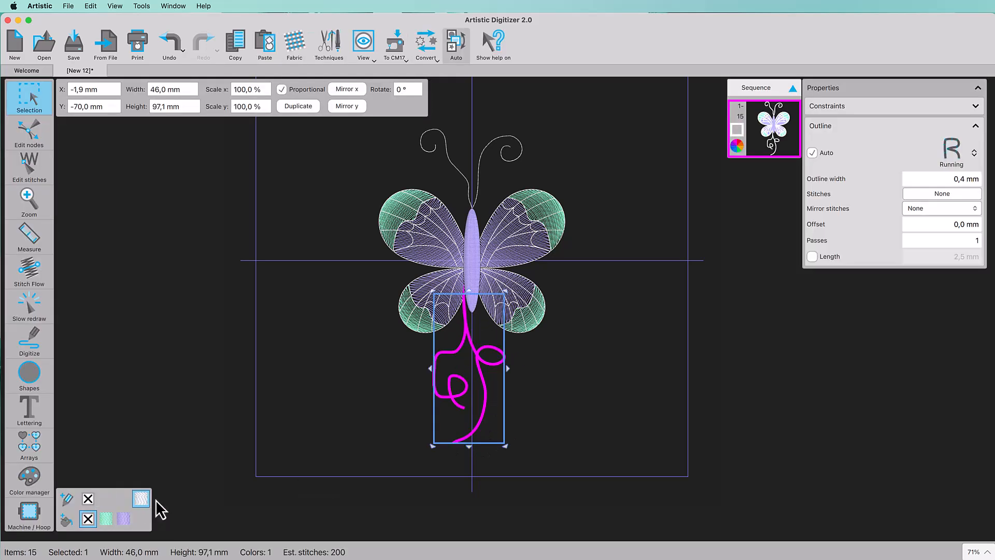
{"action": "left_click", "coordinate": [536, 437]}
{"action": "left_click", "coordinate": [29, 343]}
{"action": "mouse_move", "coordinate": [515, 434]}
{"action": "left_mouse_down"}
{"action": "mouse_move", "coordinate": [487, 321]}
{"action": "mouse_move", "coordinate": [571, 349]}
{"action": "mouse_move", "coordinate": [558, 422]}
{"action": "left_mouse_up"}
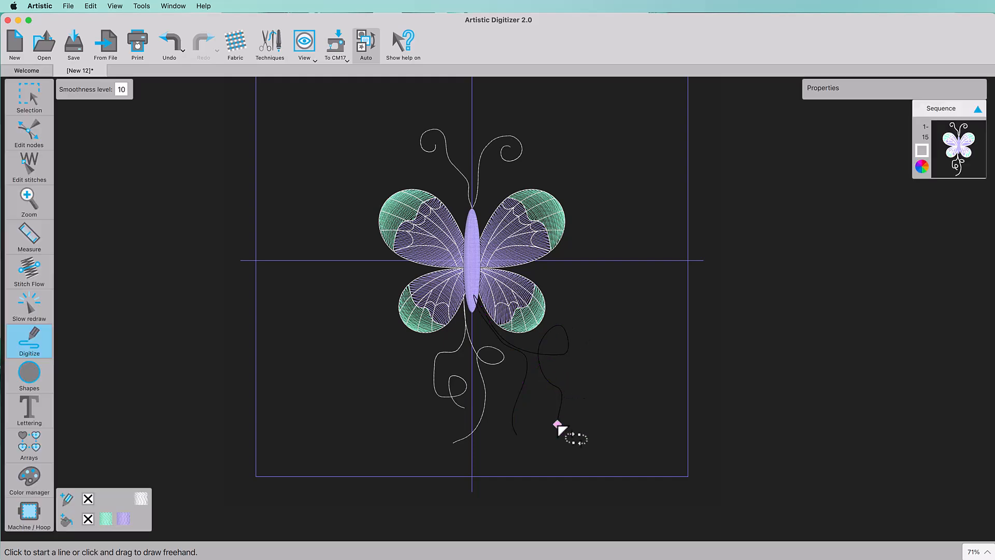
{"action": "left_click", "coordinate": [322, 384]}
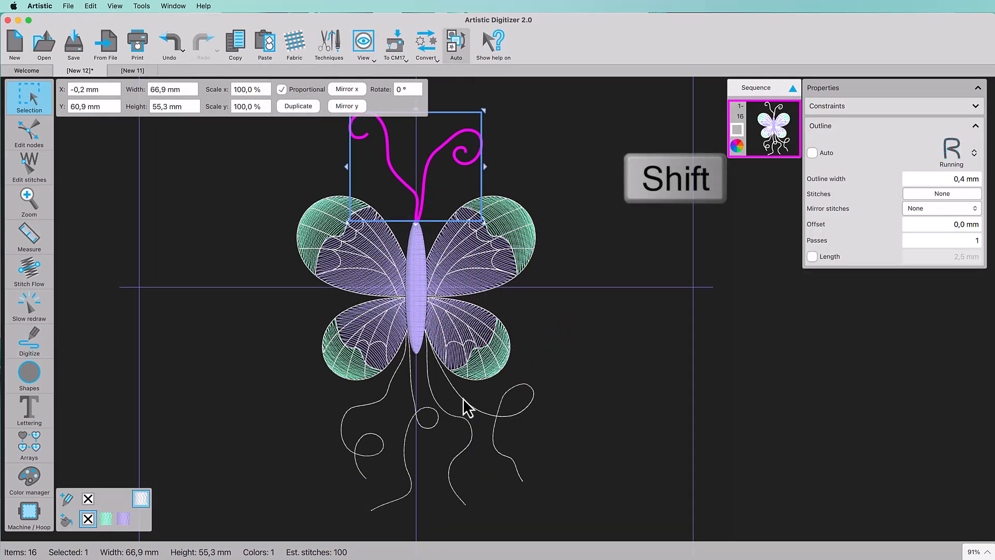
Select the antennae and both pairs of tails and apply the Bean Gap stitch to their outlines.
{"action": "left_click", "coordinate": [437, 413], "text": "shift"}
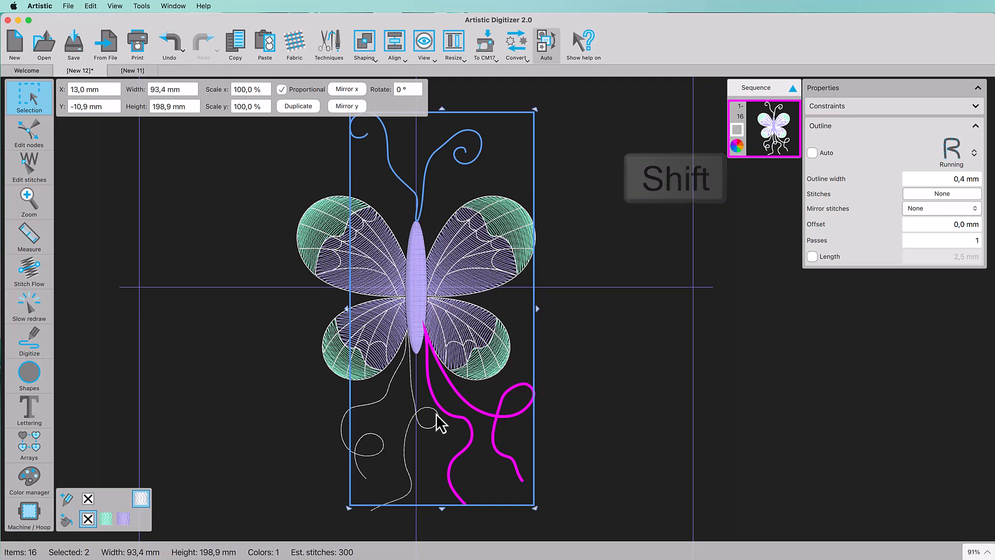
{"action": "left_click", "coordinate": [435, 415], "text": "shift"}
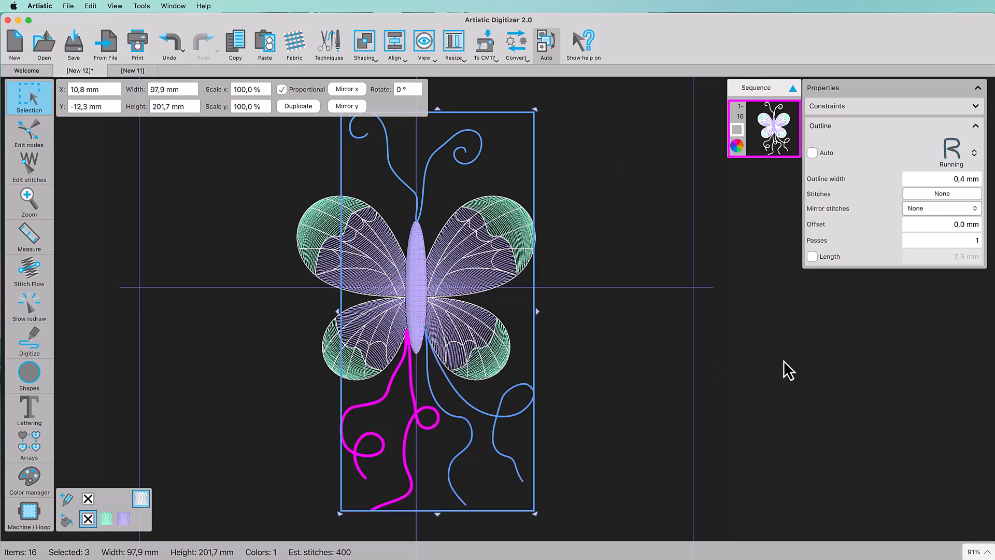
{"action": "left_click", "coordinate": [933, 196]}
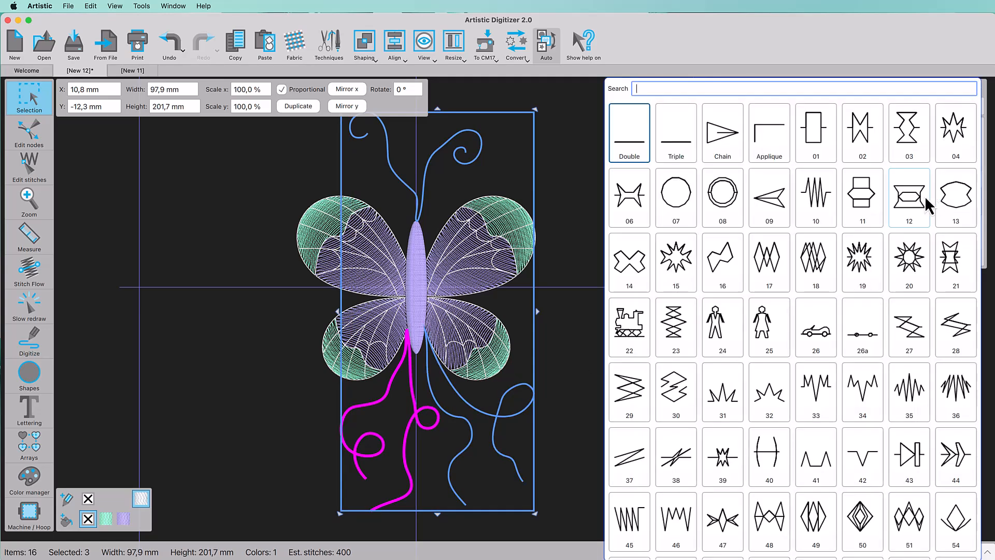
{"action": "type", "text": "BEA"}
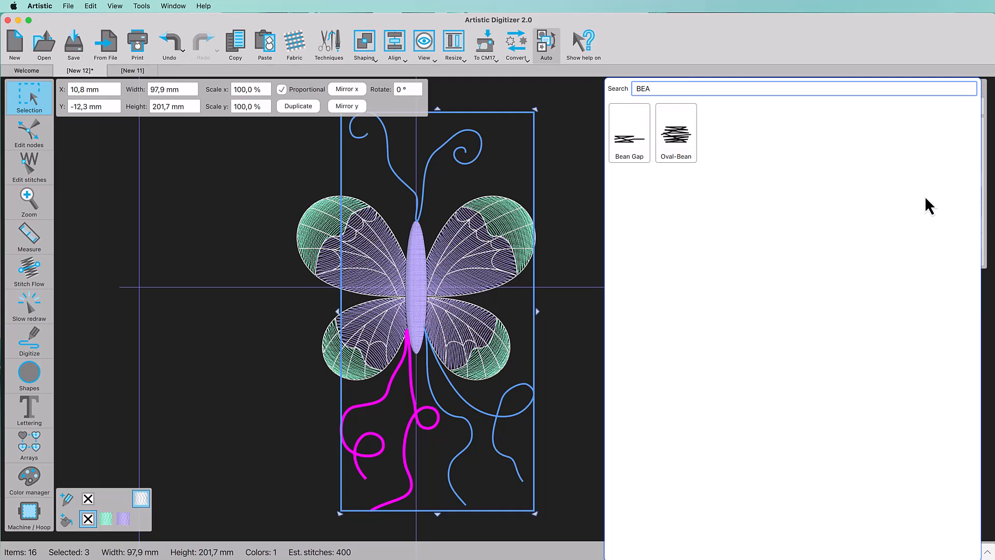
{"action": "type", "text": "N"}
{"action": "left_click", "coordinate": [632, 148]}
{"action": "left_click", "coordinate": [566, 254]}
Draw a small ellipse about 4.8 by 4.6 mm beside the left antenna and select it.
{"action": "scroll", "coordinate": [318, 147], "scroll_direction": "up", "scroll_amount": 5}
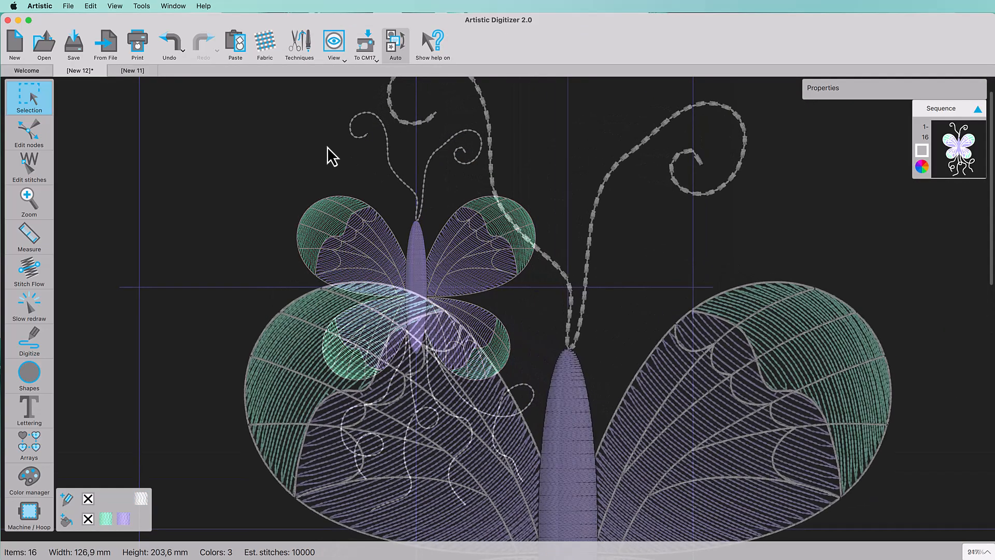
{"action": "left_click", "coordinate": [28, 378]}
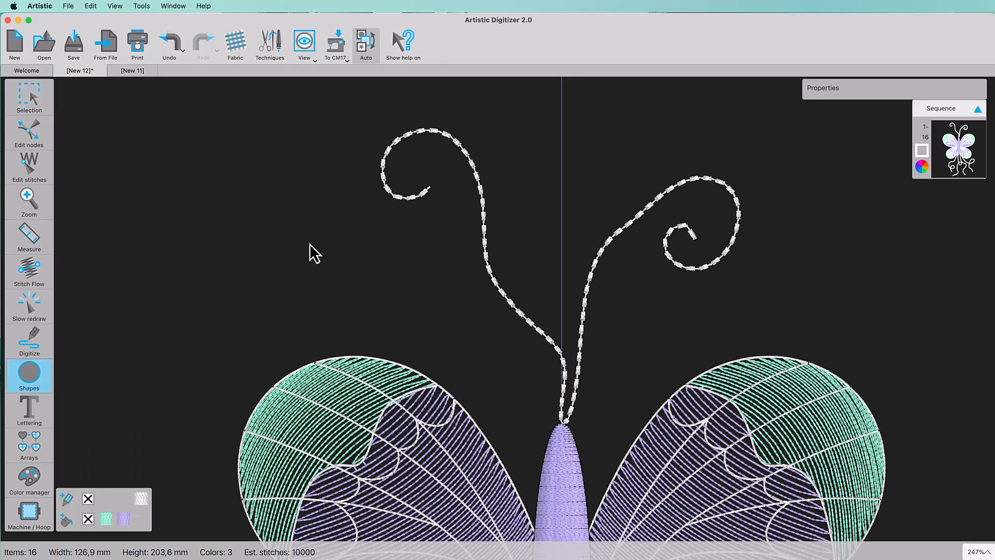
{"action": "left_click_drag", "start_coordinate": [361, 232], "coordinate": [383, 253]}
{"action": "left_click", "coordinate": [38, 105]}
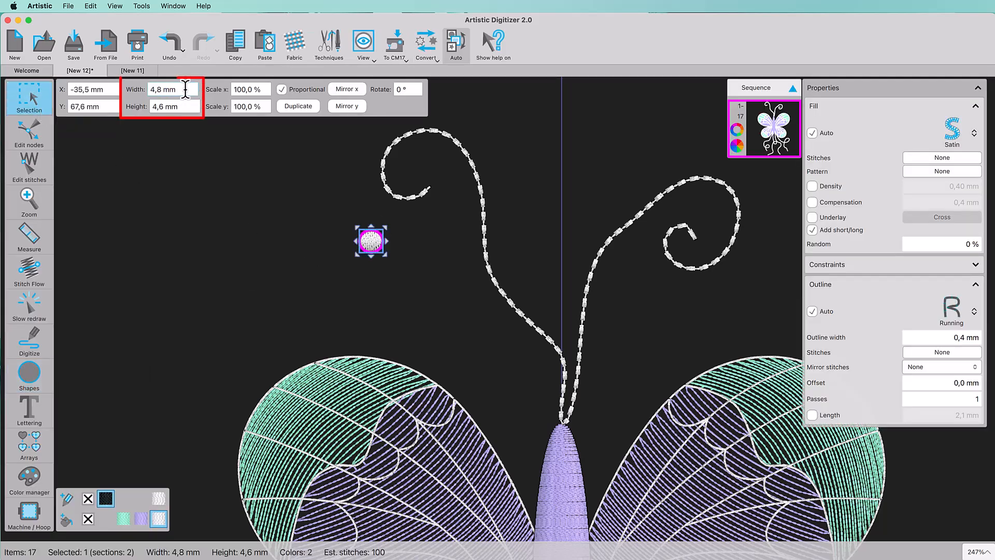
Set the small ellipse's width and height to 3 mm each and remove its outline.
{"action": "left_click", "coordinate": [188, 93]}
{"action": "type", "text": "3"}
{"action": "key", "text": "Tab"}
{"action": "type", "text": "3"}
{"action": "key", "text": "Return"}
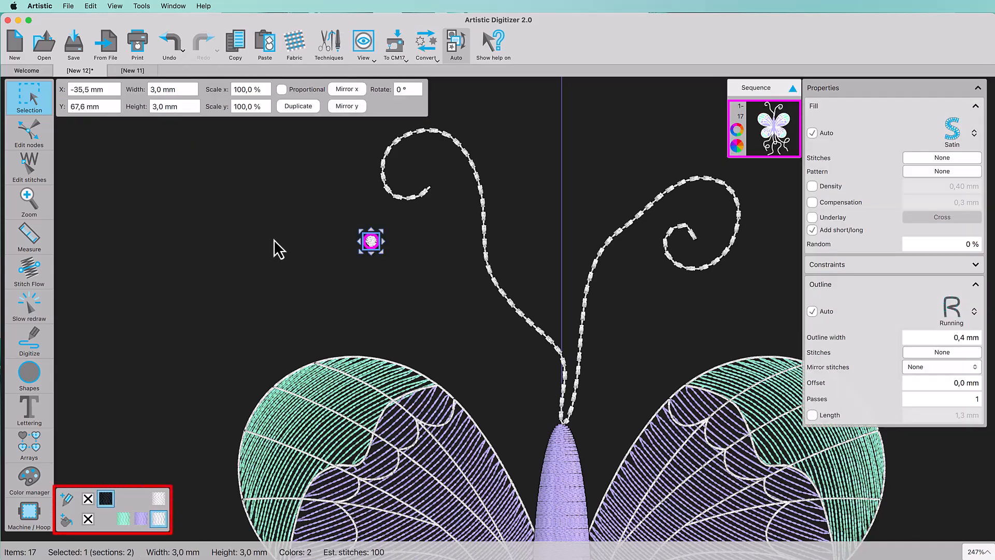
{"action": "left_click", "coordinate": [89, 499]}
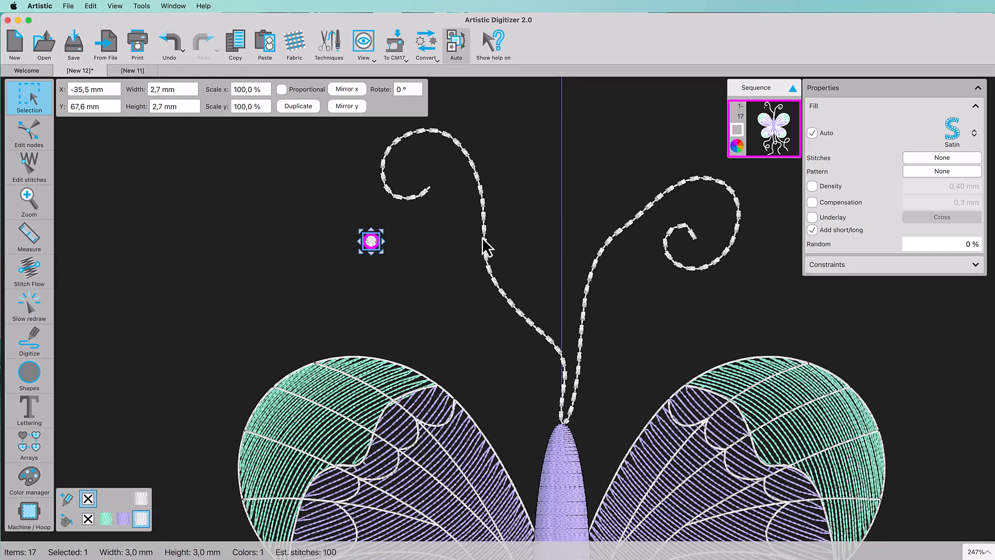
Duplicate the antennae in place and deselect the copy.
{"action": "left_click", "coordinate": [485, 240]}
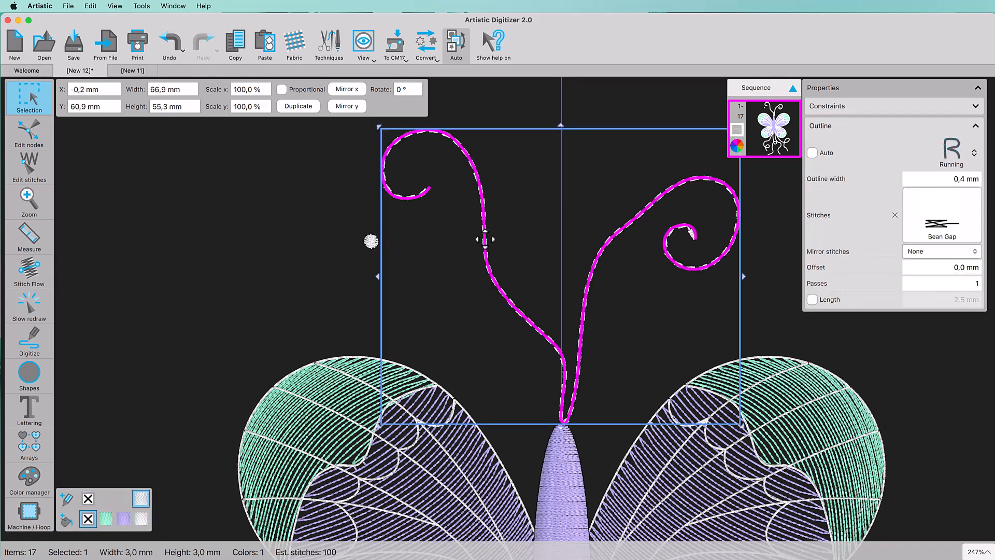
{"action": "left_click", "coordinate": [310, 109]}
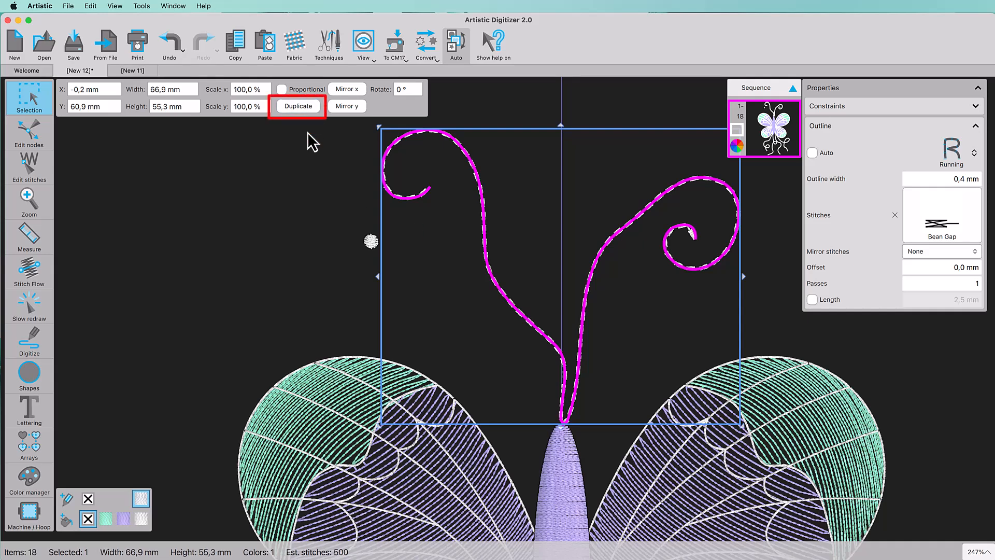
{"action": "left_click", "coordinate": [328, 192]}
Create an outline array of the small satin dot along the duplicated antennae and set its spacing to 10 mm.
{"action": "left_click", "coordinate": [372, 241]}
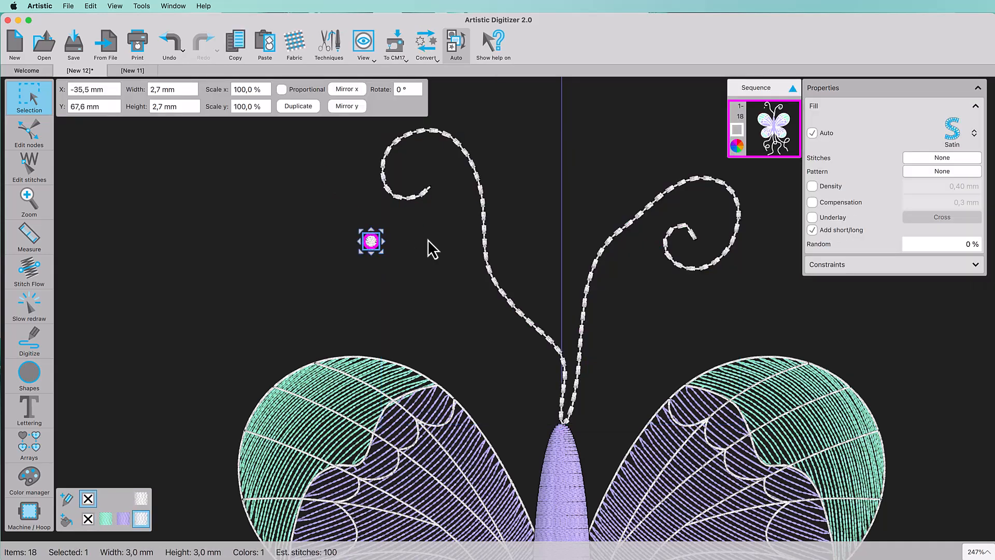
{"action": "left_click", "coordinate": [487, 260], "text": "shift"}
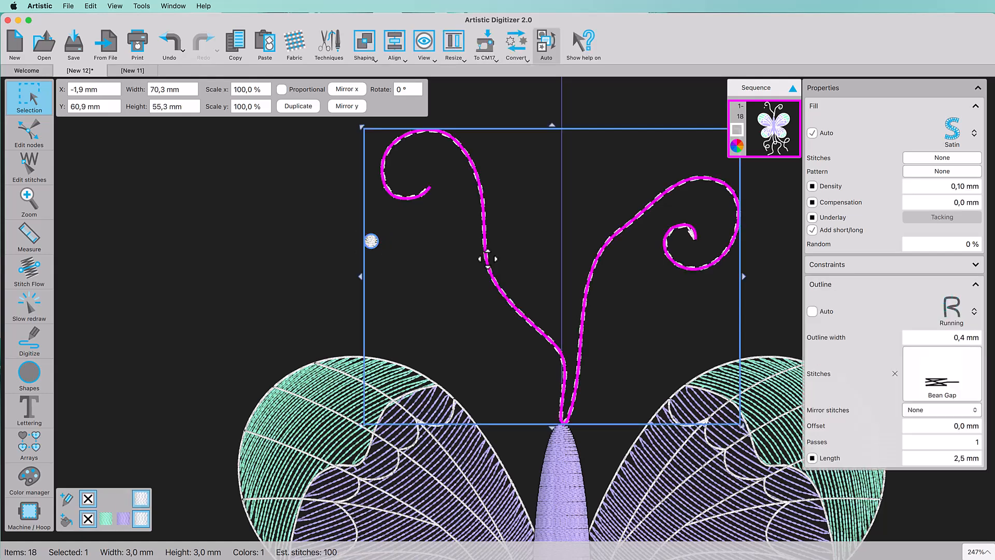
{"action": "right_click", "coordinate": [523, 194]}
{"action": "mouse_move", "coordinate": [570, 292]}
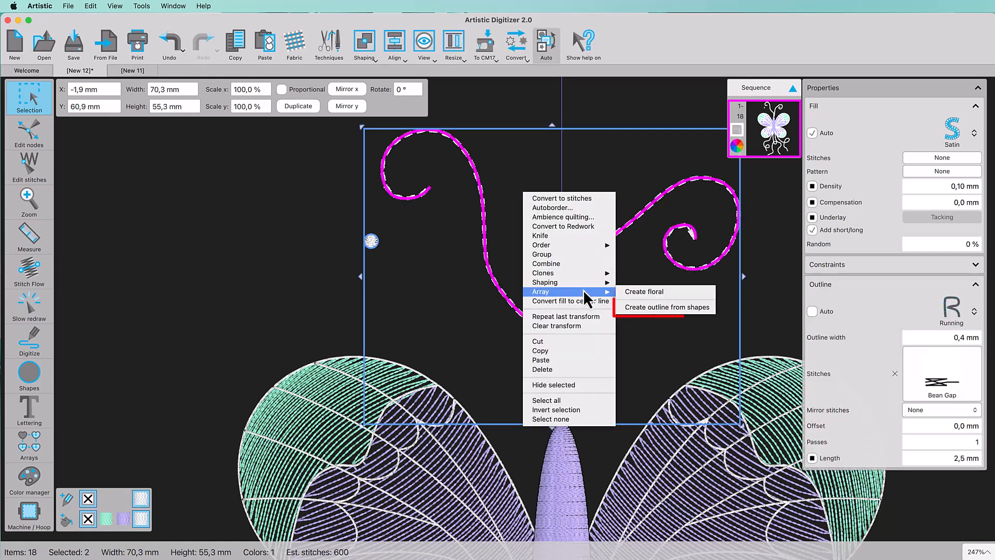
{"action": "left_click", "coordinate": [643, 309]}
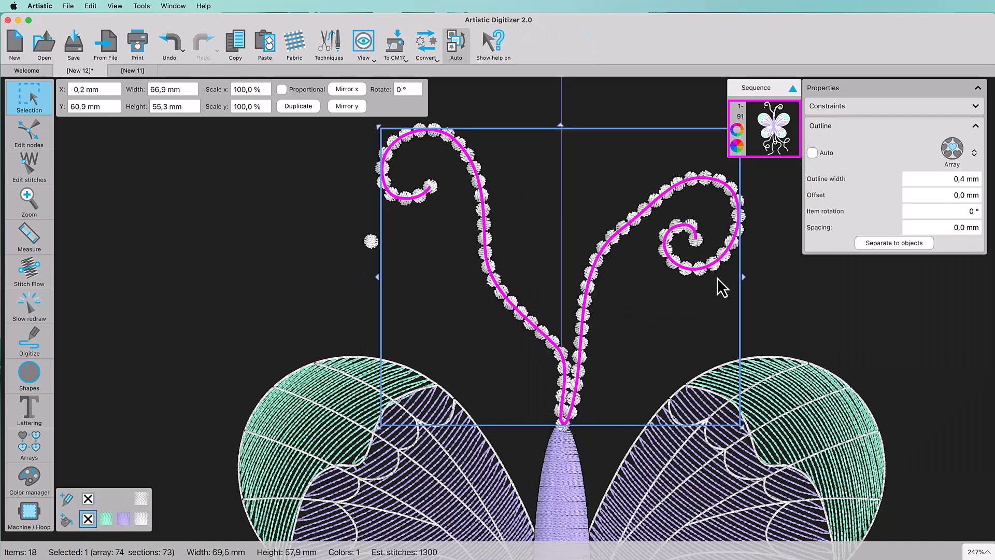
{"action": "type", "text": "10"}
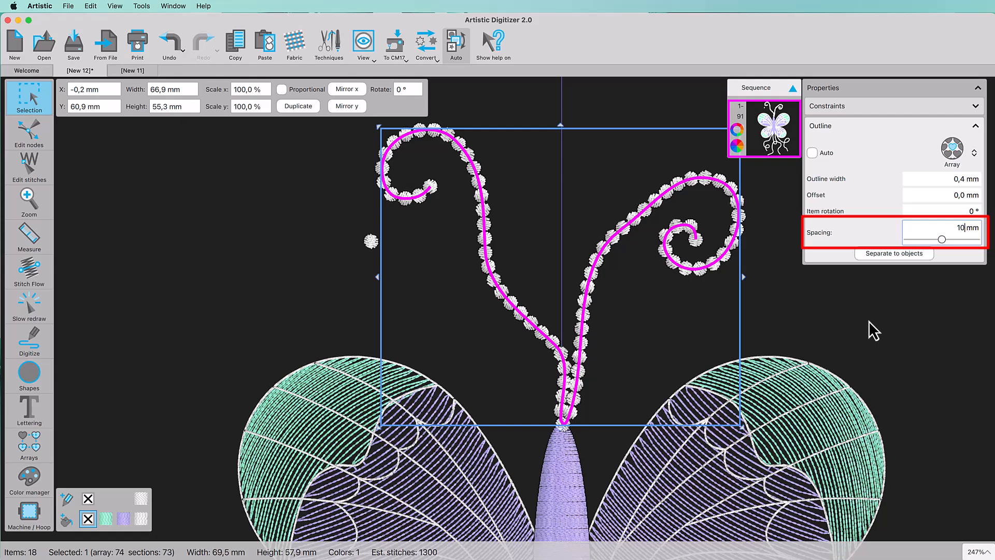
{"action": "key", "text": "Return"}
Create an outline array of the small dot along a copy of the left tails and set its spacing to 15 mm.
{"action": "left_click", "coordinate": [524, 398]}
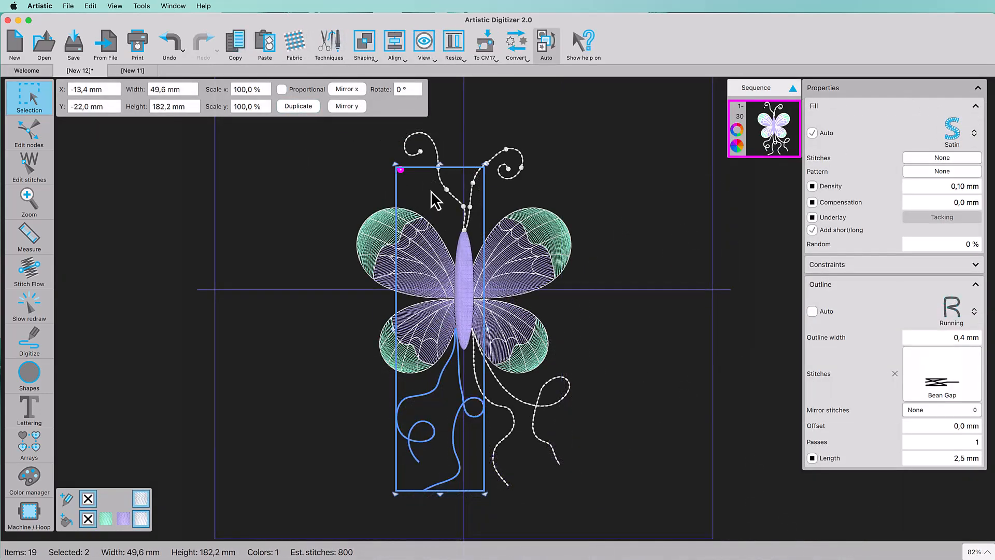
{"action": "right_click", "coordinate": [432, 192]}
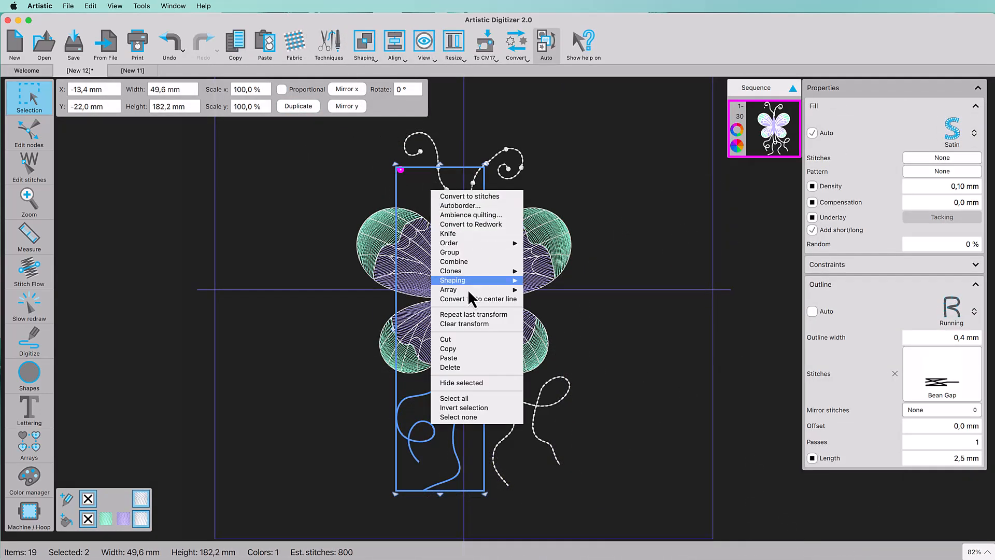
{"action": "mouse_move", "coordinate": [467, 286]}
{"action": "left_click", "coordinate": [559, 307]}
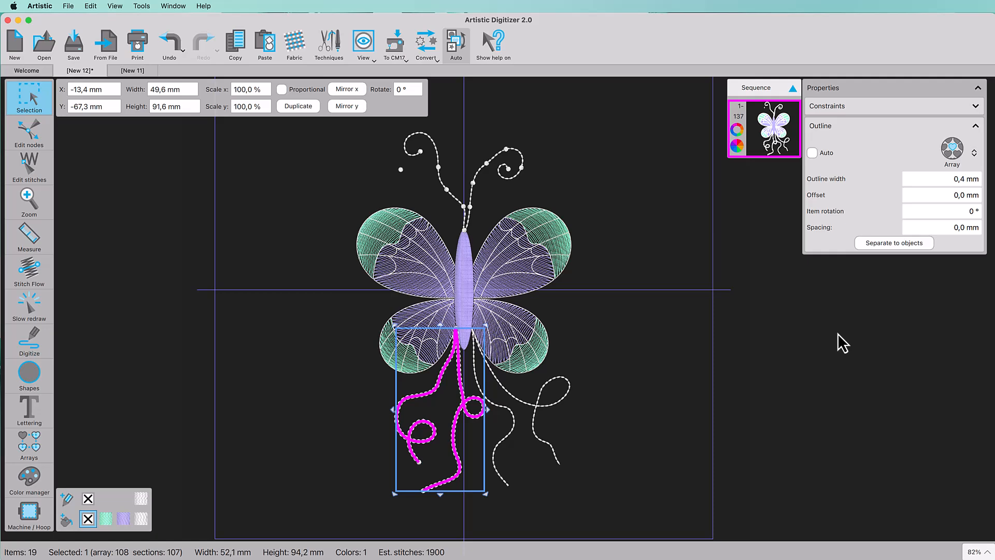
{"action": "left_click", "coordinate": [927, 226]}
{"action": "type", "text": "15"}
{"action": "key", "text": "Return"}
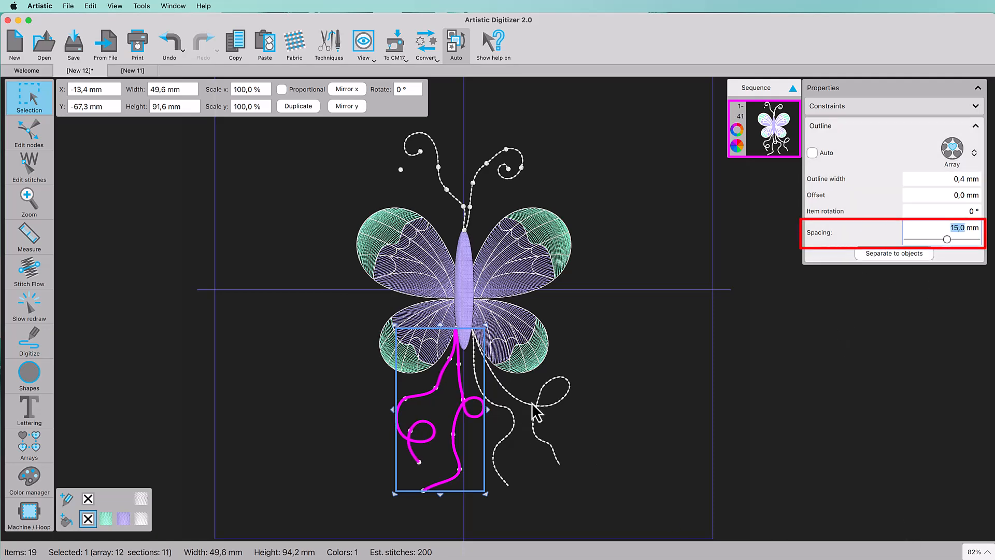
Duplicate the right pair of tails and create an outline array of the small dot along the copy.
{"action": "left_click", "coordinate": [534, 405]}
{"action": "left_click", "coordinate": [304, 107]}
{"action": "left_click", "coordinate": [400, 170], "text": "shift"}
{"action": "right_click", "coordinate": [507, 189]}
{"action": "mouse_move", "coordinate": [537, 290]}
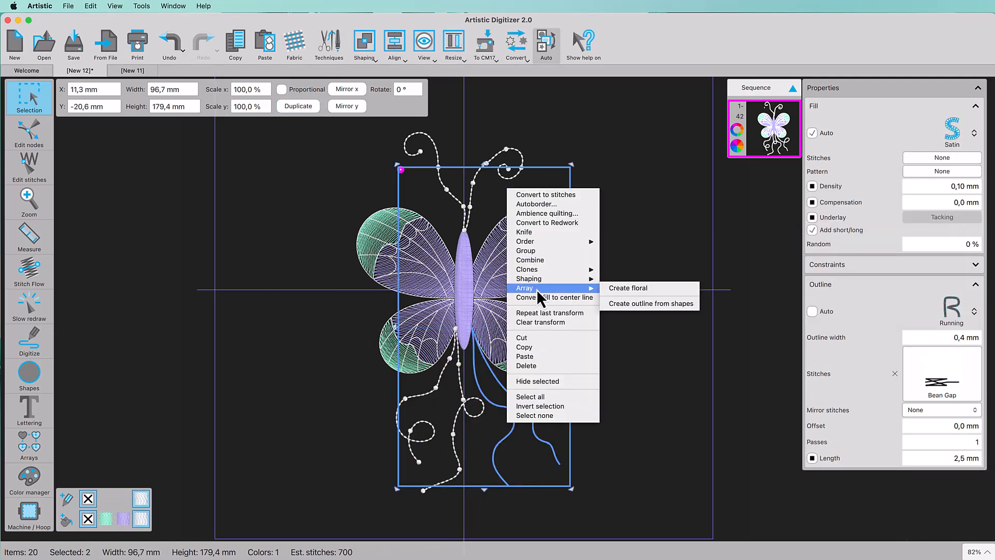
{"action": "left_click", "coordinate": [636, 305]}
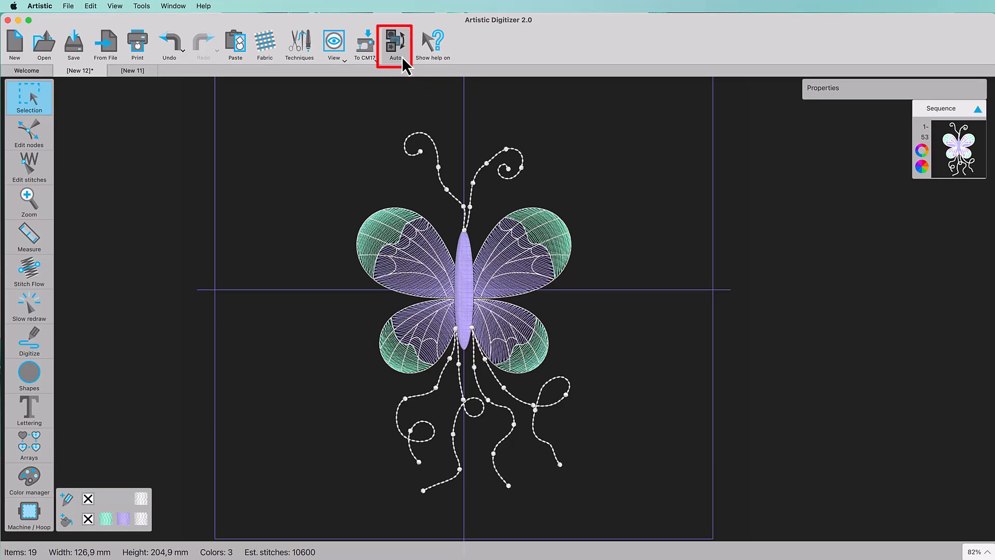
Switch the stitch sequence to manual ordering grouped by color and move the green wing-tip fills to the start.
{"action": "left_click", "coordinate": [396, 44]}
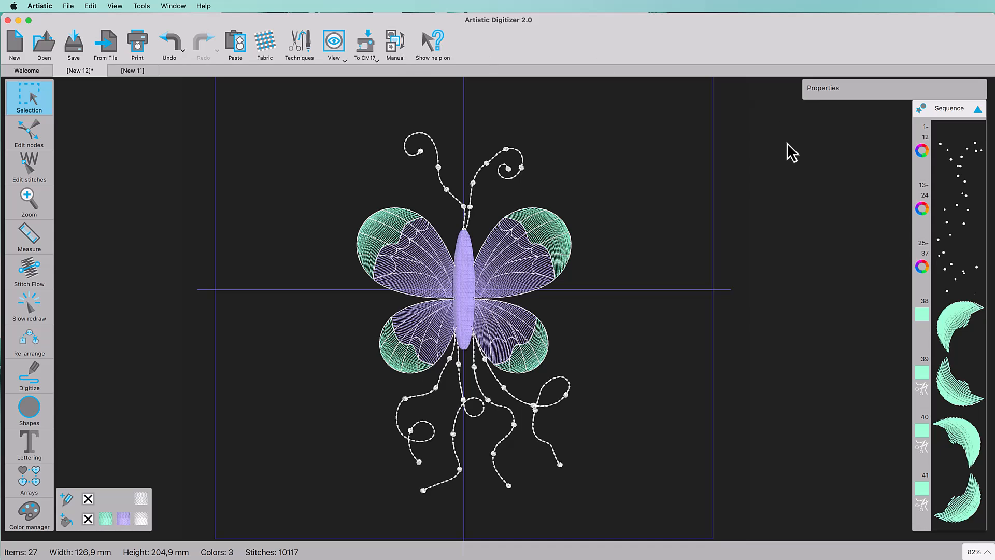
{"action": "left_click", "coordinate": [922, 110]}
{"action": "left_click", "coordinate": [959, 324]}
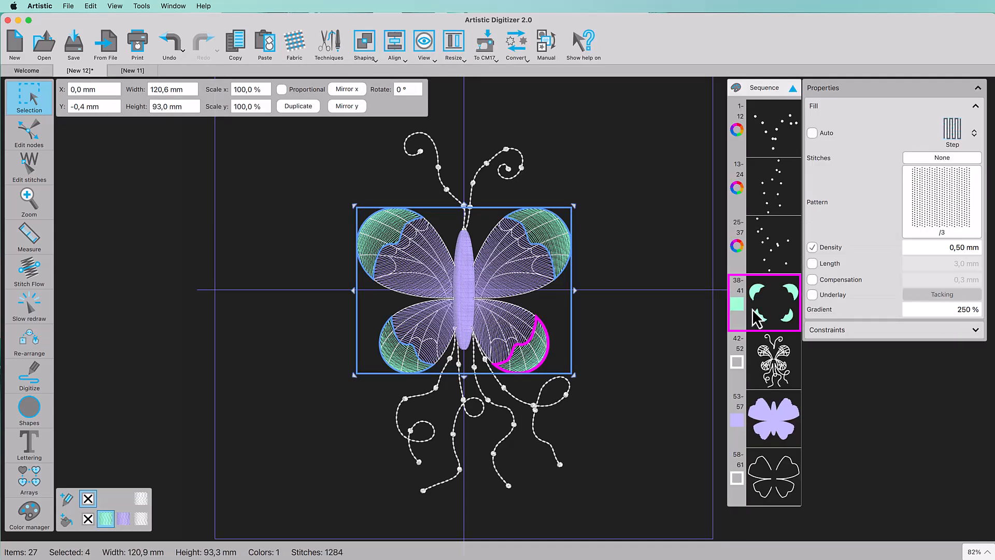
{"action": "left_click_drag", "start_coordinate": [758, 315], "coordinate": [760, 138]}
Move the purple fills to directly after the green ones in the sequence, followed by all white outlines ahead of the dots.
{"action": "left_click", "coordinate": [778, 417]}
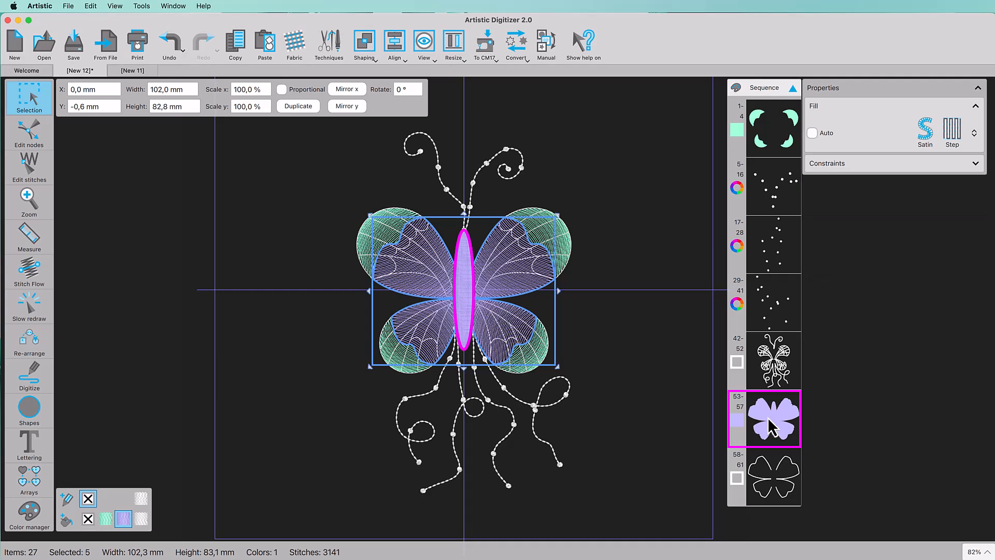
{"action": "left_click_drag", "start_coordinate": [778, 418], "coordinate": [786, 182]}
{"action": "left_click", "coordinate": [772, 420]}
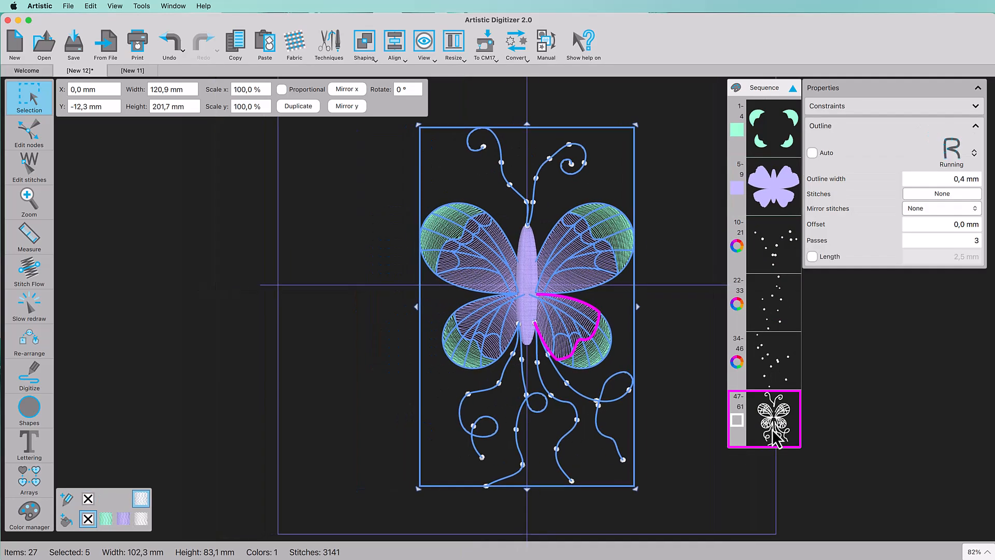
{"action": "left_click_drag", "start_coordinate": [772, 420], "coordinate": [796, 239]}
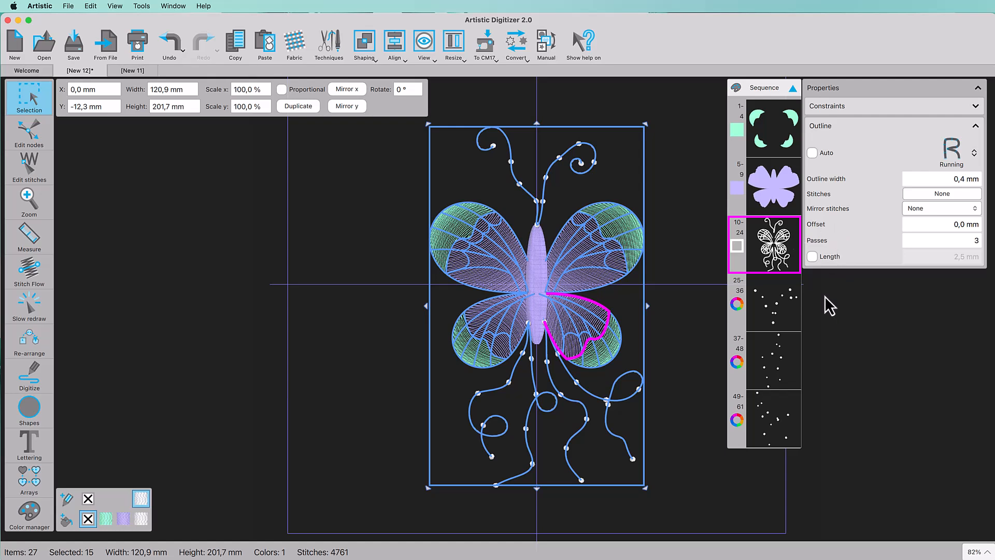
Show the sequence by individual objects and move the satin body to just before the first group of dots.
{"action": "left_click", "coordinate": [737, 87]}
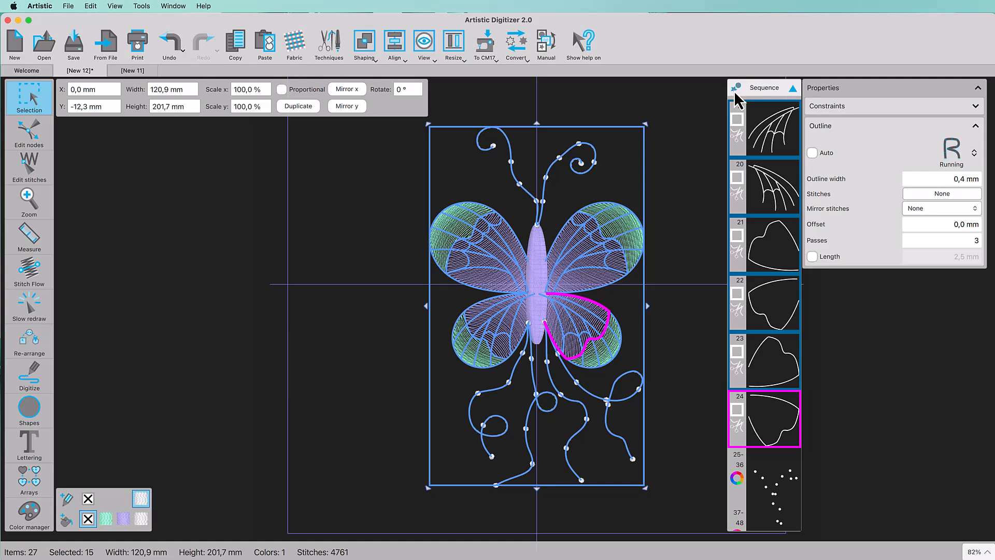
{"action": "scroll", "coordinate": [769, 220], "scroll_direction": "up", "scroll_amount": 10}
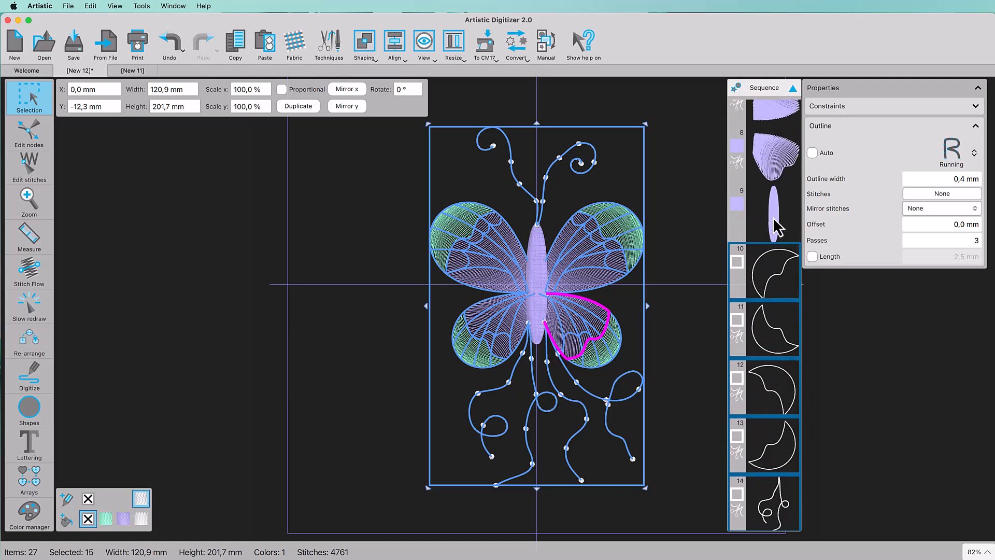
{"action": "left_click", "coordinate": [776, 224]}
{"action": "scroll", "coordinate": [776, 353], "scroll_direction": "down", "scroll_amount": 10}
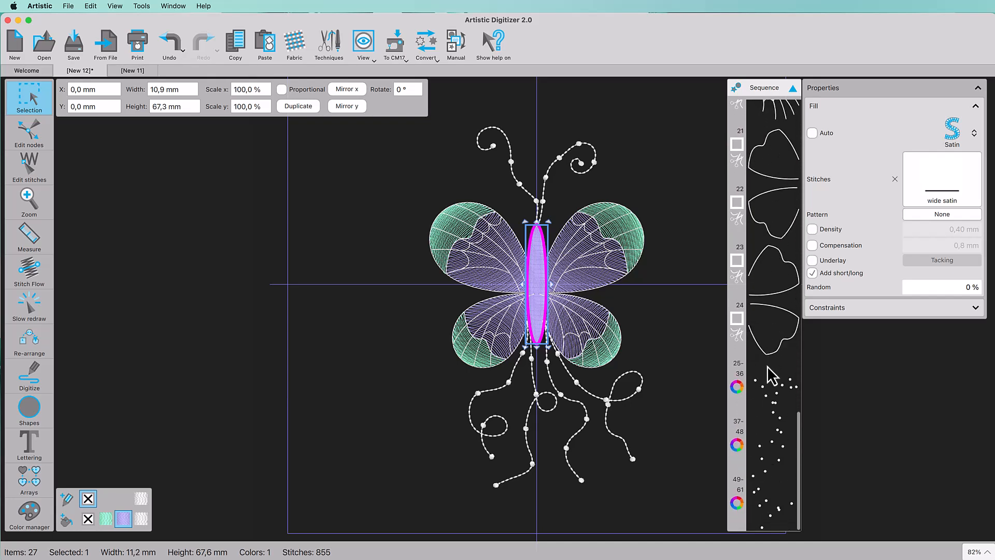
{"action": "right_click", "coordinate": [764, 390]}
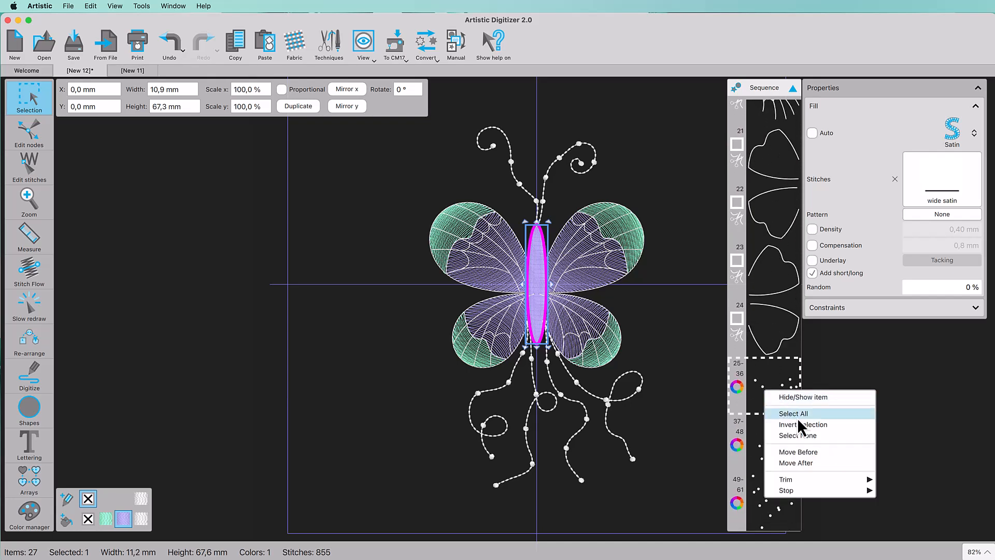
{"action": "left_click", "coordinate": [801, 454]}
Select the antennae and both pairs of tails in the sequence and move them after the satin body.
{"action": "scroll", "coordinate": [781, 427], "scroll_direction": "up", "scroll_amount": 6}
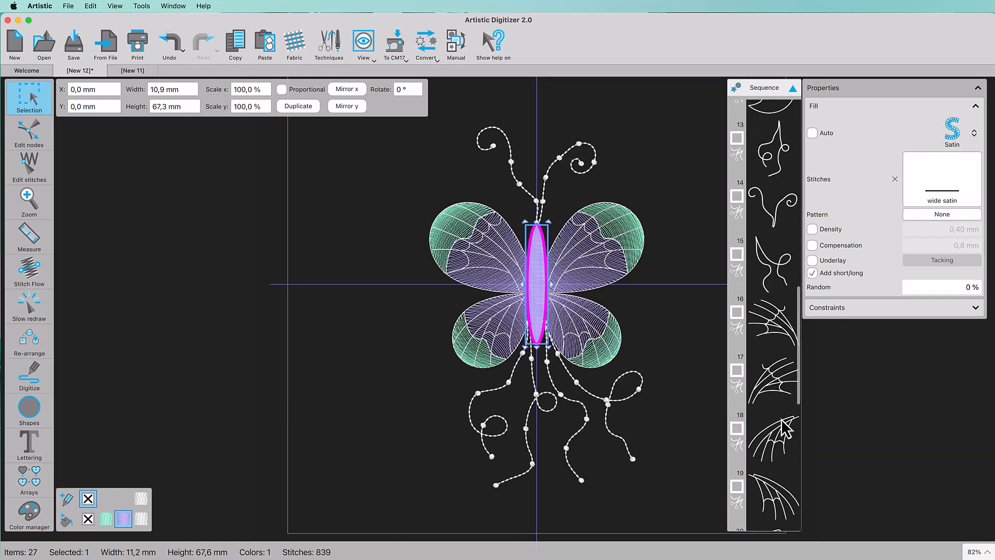
{"action": "scroll", "coordinate": [786, 429], "scroll_direction": "up", "scroll_amount": 2}
{"action": "left_click", "coordinate": [776, 208]}
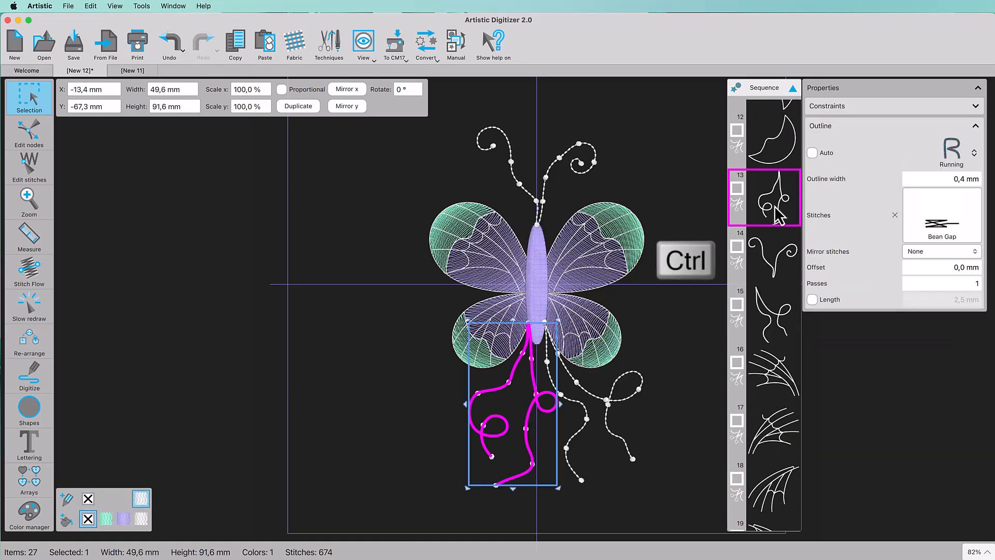
{"action": "left_click", "coordinate": [766, 258], "text": "ctrl"}
{"action": "left_click", "coordinate": [768, 312], "text": "ctrl"}
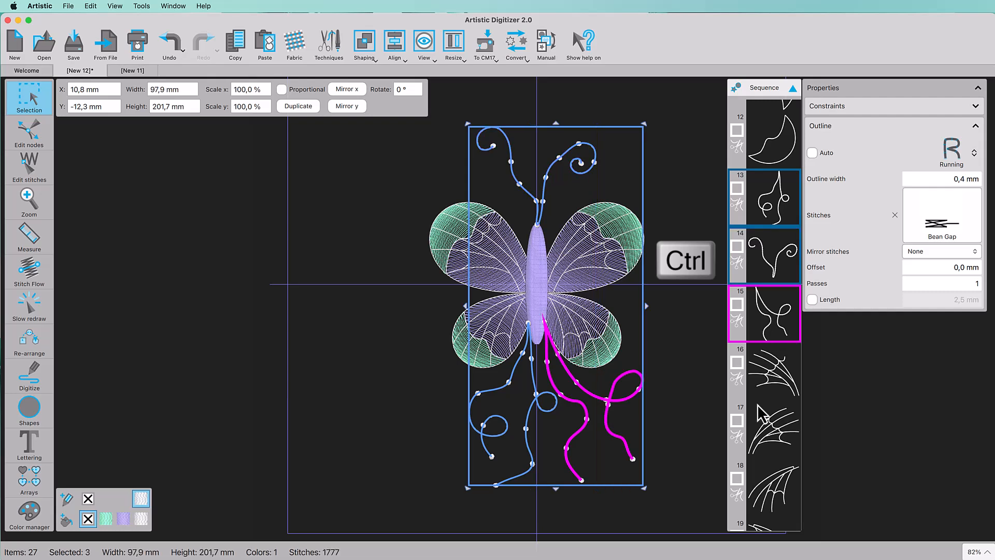
{"action": "scroll", "coordinate": [758, 405], "scroll_direction": "down", "scroll_amount": 15}
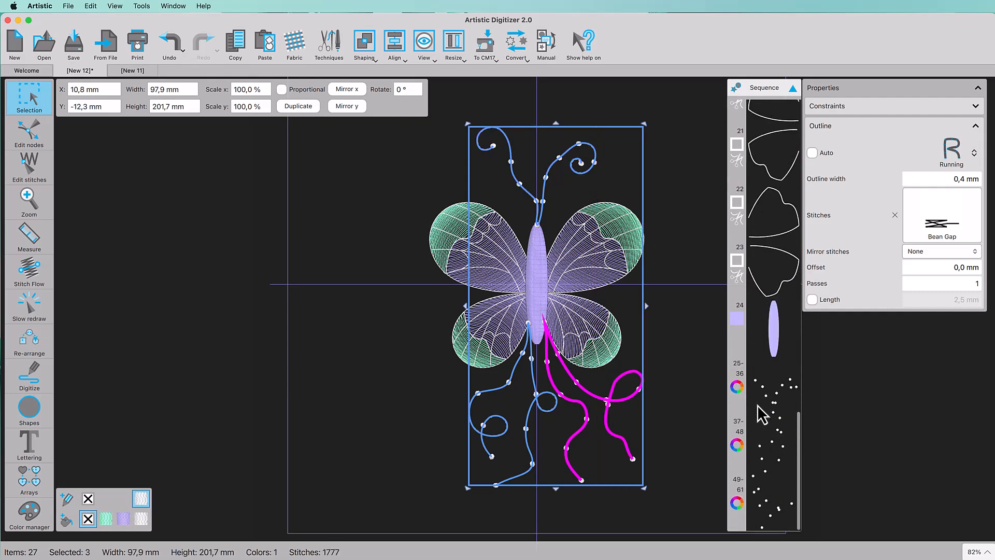
{"action": "right_click", "coordinate": [778, 331]}
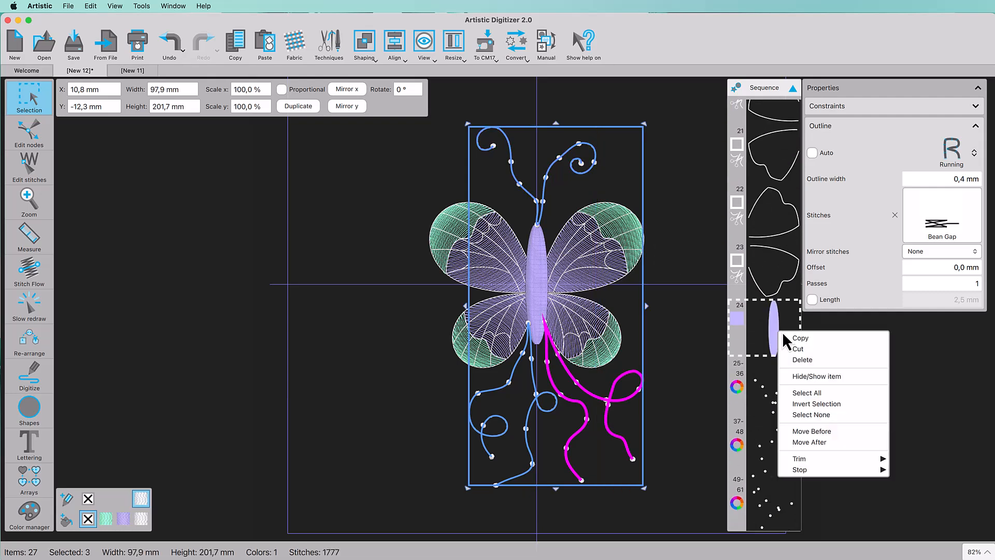
{"action": "left_click", "coordinate": [838, 446]}
Select the four wing vein objects in the sequence and move them after the last purple wing fill.
{"action": "scroll", "coordinate": [766, 300], "scroll_direction": "up", "scroll_amount": 5}
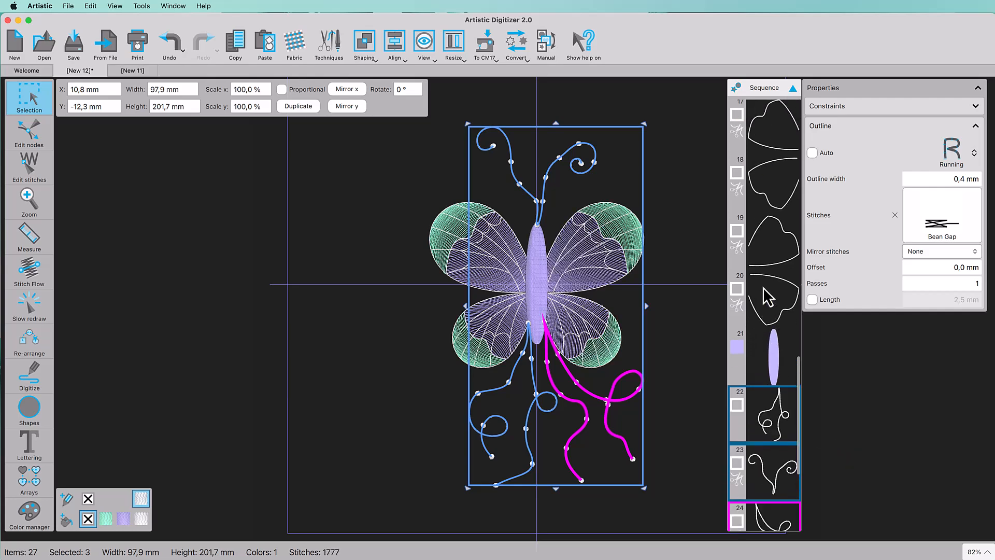
{"action": "scroll", "coordinate": [767, 298], "scroll_direction": "up", "scroll_amount": 3}
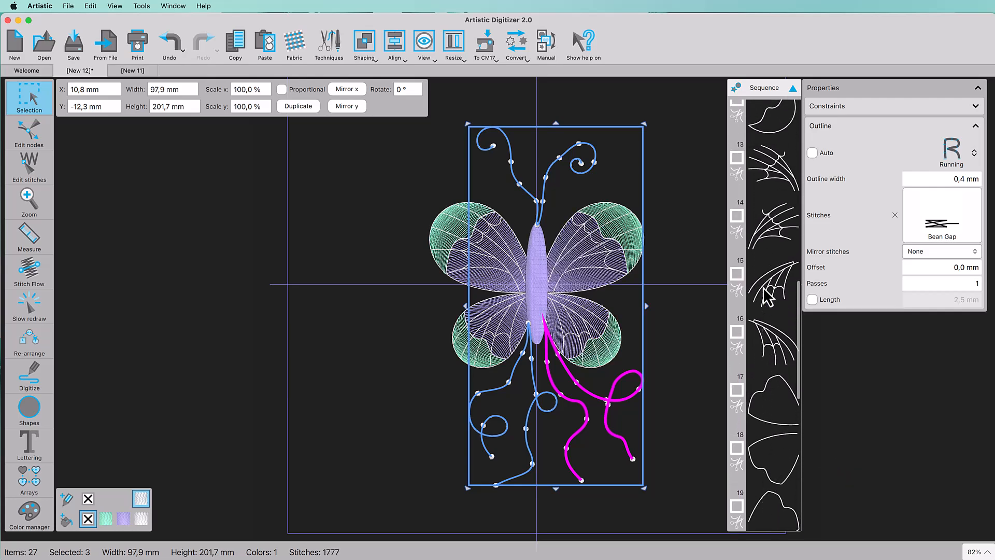
{"action": "left_click", "coordinate": [787, 253]}
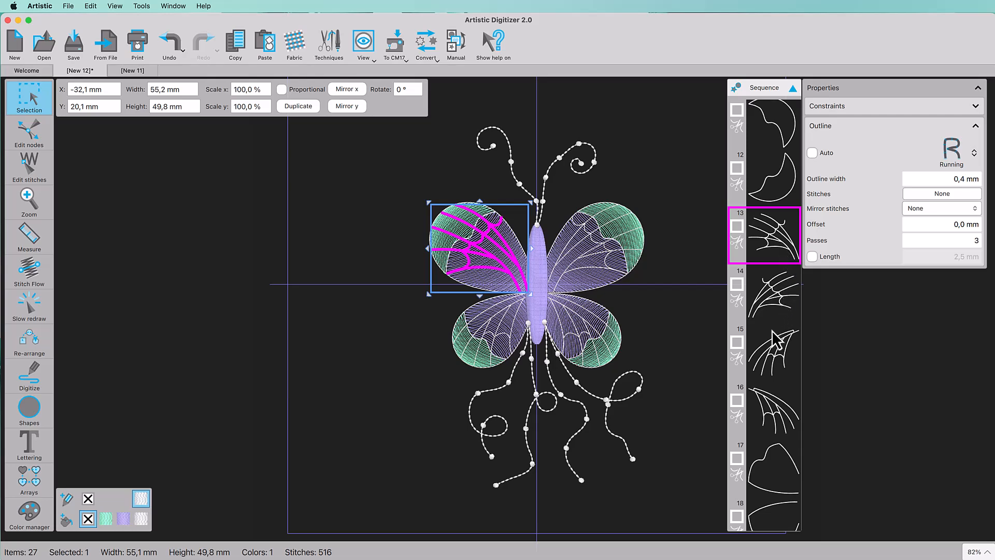
{"action": "left_click", "coordinate": [773, 420], "text": "shift"}
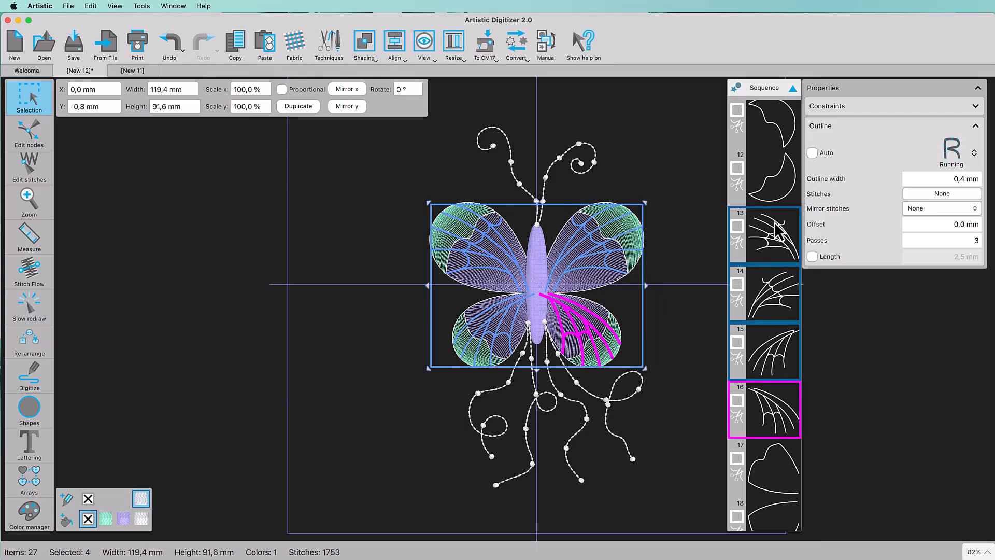
{"action": "scroll", "coordinate": [782, 179], "scroll_direction": "up", "scroll_amount": 5}
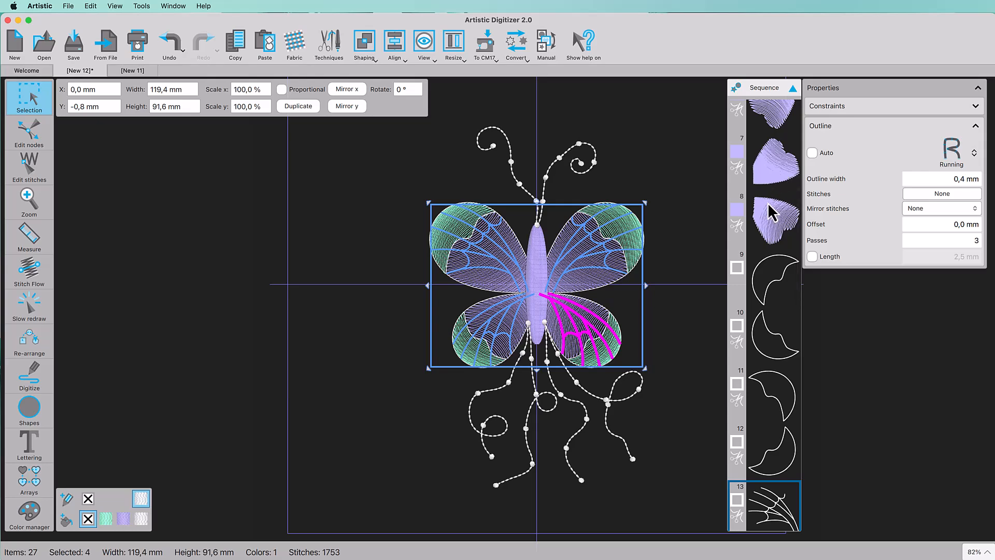
{"action": "right_click", "coordinate": [769, 220]}
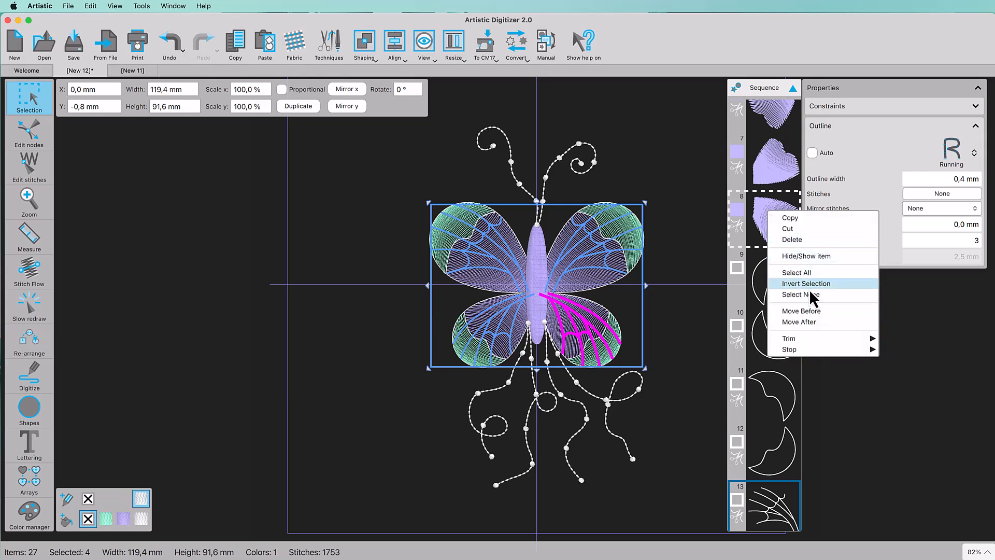
{"action": "left_click", "coordinate": [799, 322]}
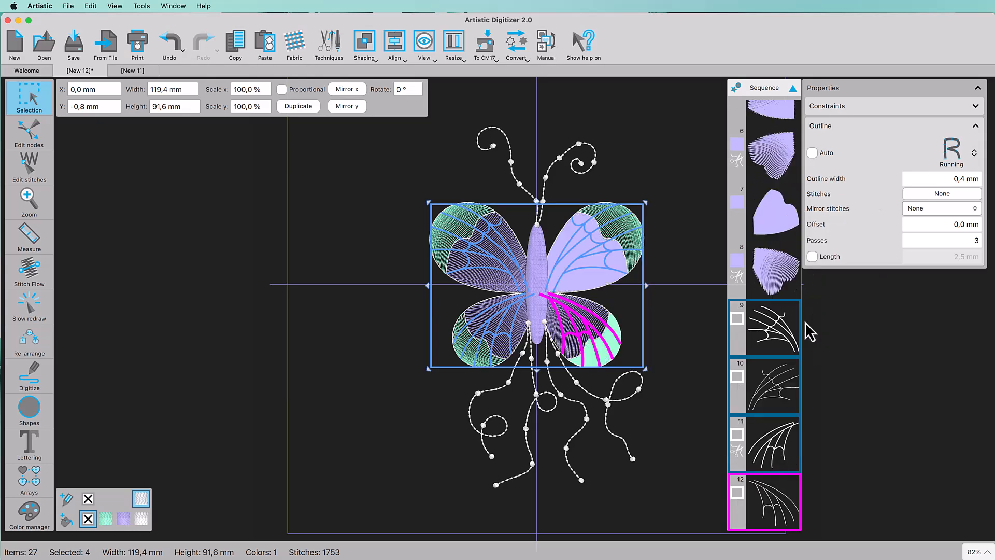
Move the left tails to directly before their dots in the sequence, and the right tails down before their own dots.
{"action": "scroll", "coordinate": [767, 381], "scroll_direction": "down", "scroll_amount": 3}
{"action": "scroll", "coordinate": [769, 380], "scroll_direction": "down", "scroll_amount": 10}
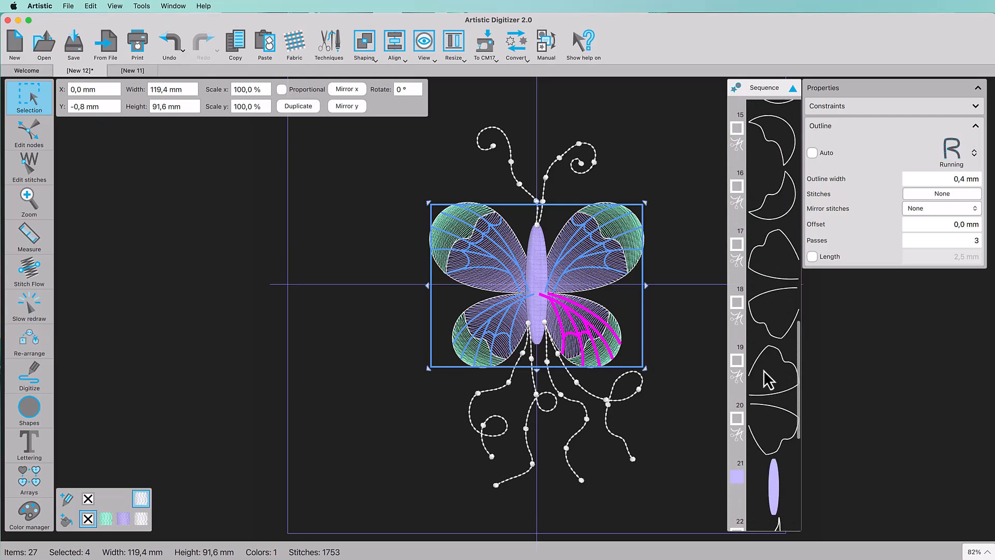
{"action": "left_click_drag", "start_coordinate": [792, 288], "coordinate": [796, 328]}
{"action": "left_click", "coordinate": [775, 224]}
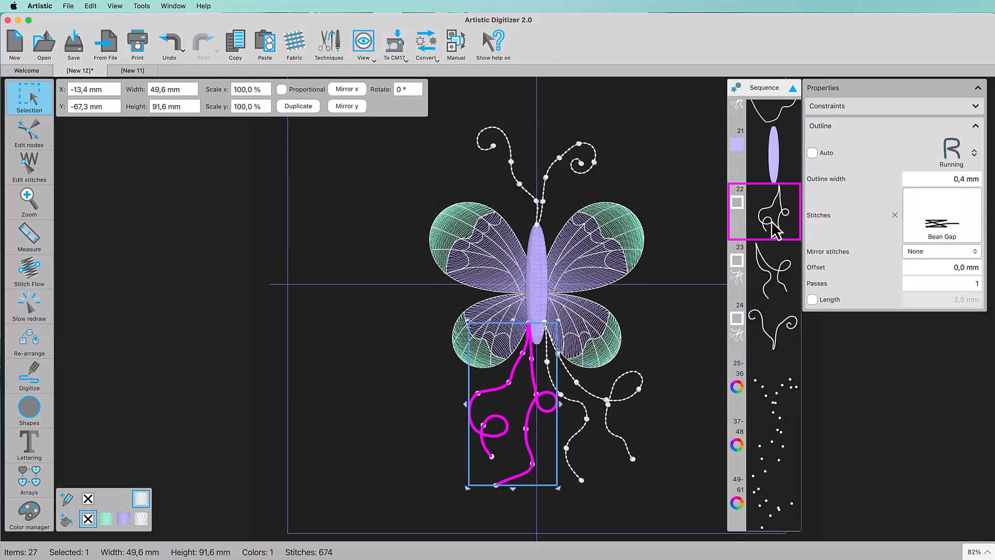
{"action": "left_click_drag", "start_coordinate": [776, 228], "coordinate": [775, 416]}
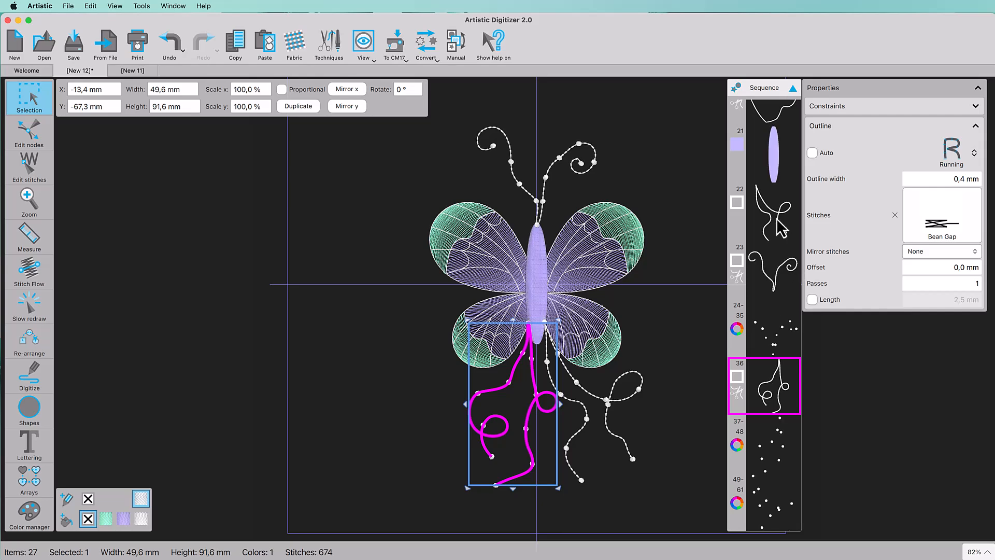
{"action": "left_click_drag", "start_coordinate": [780, 228], "coordinate": [824, 447]}
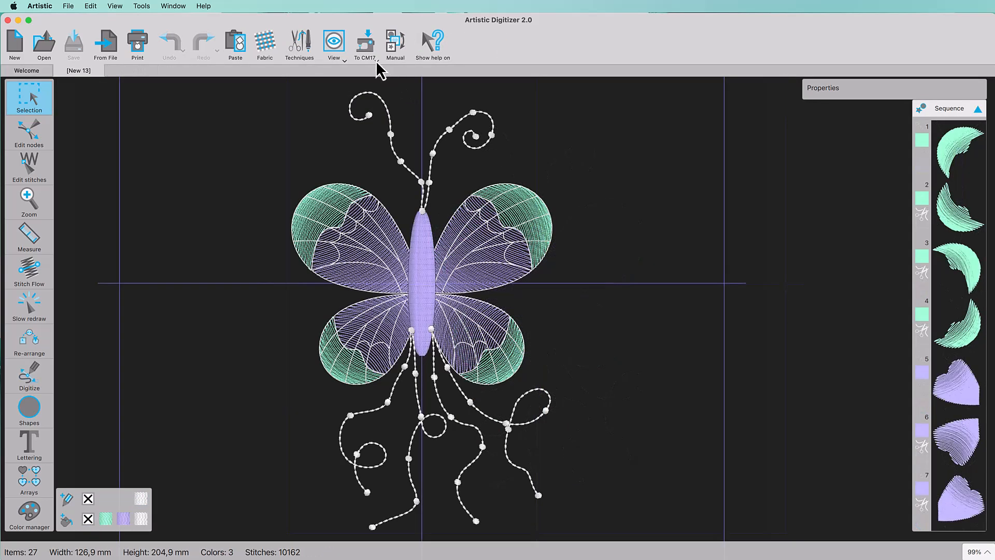
Send the design to the Ready to Sew location of the connected Continental M17 machine.
{"action": "left_click", "coordinate": [373, 58]}
{"action": "left_click", "coordinate": [389, 74]}
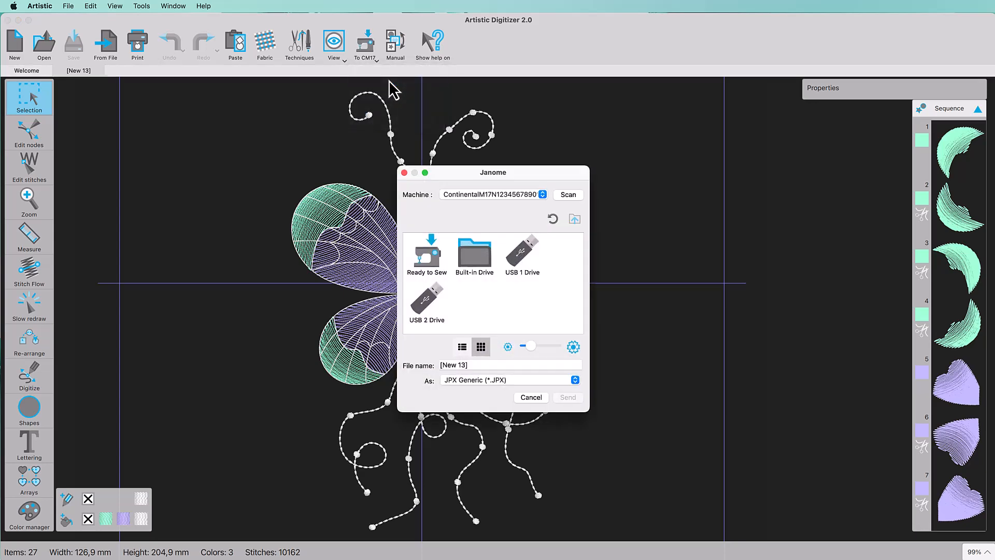
{"action": "double_click", "coordinate": [432, 259]}
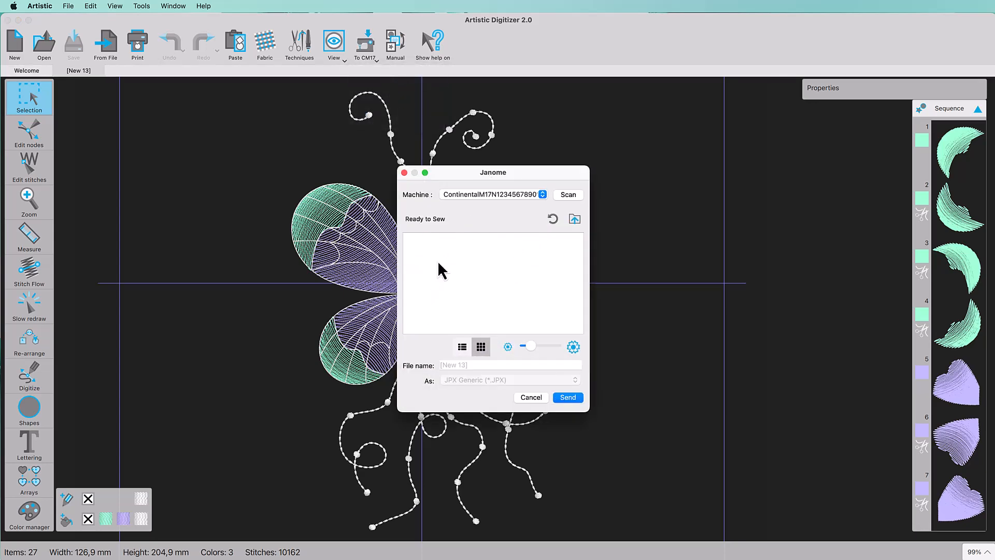
{"action": "left_click", "coordinate": [568, 397]}
{"action": "left_click", "coordinate": [540, 307]}
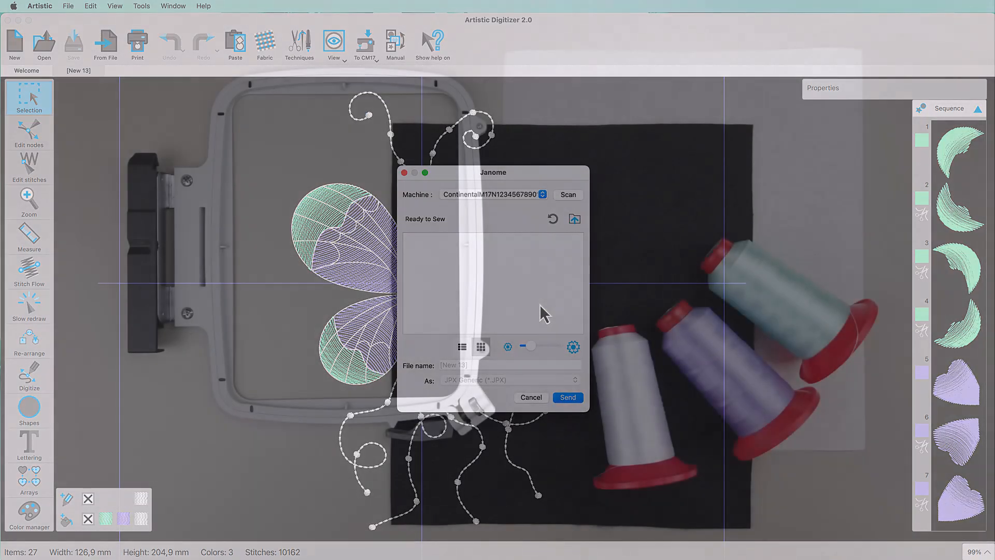